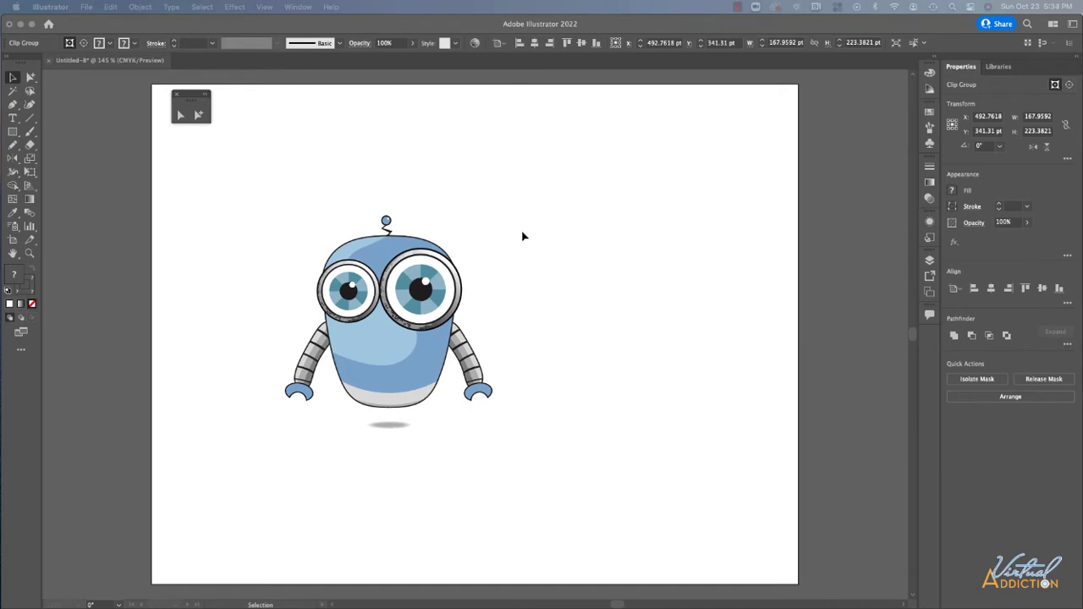
- Copy the robot's body outline path and paste the duplicate in place
click(425, 244)
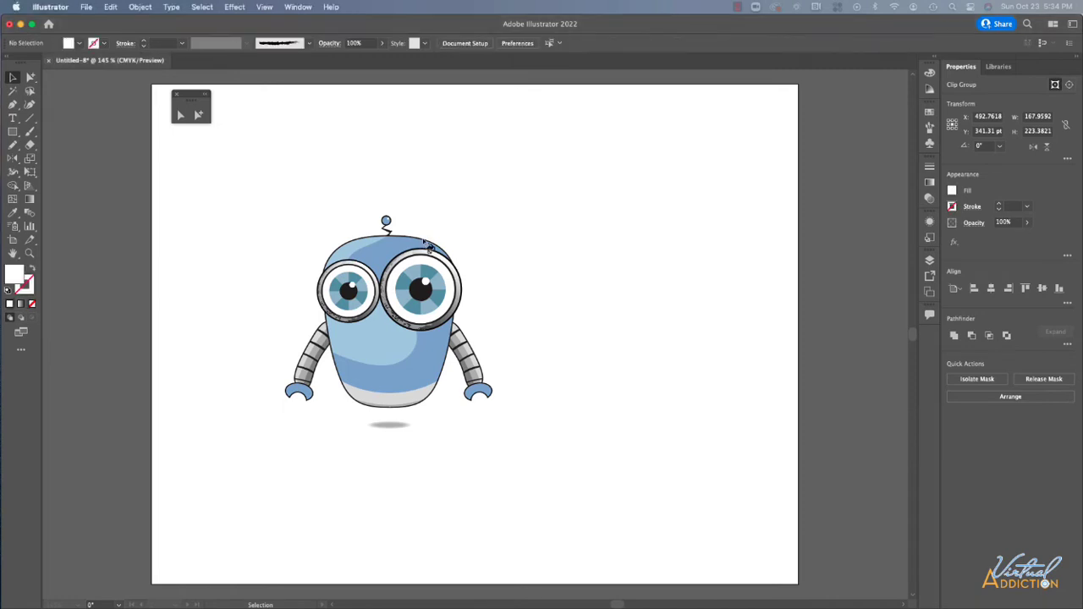
click(425, 245)
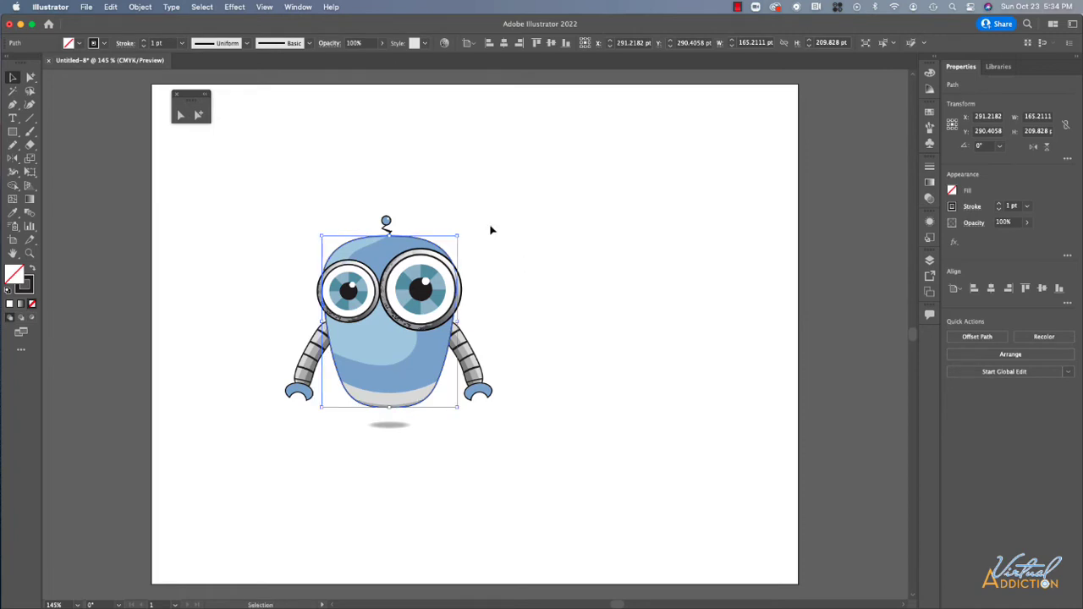
click(113, 7)
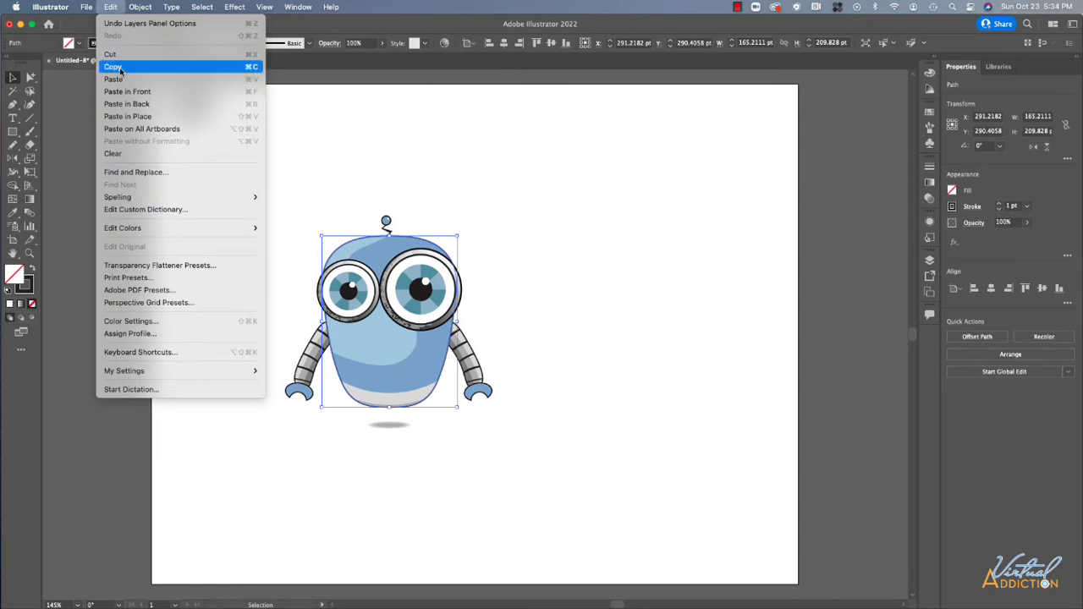
click(127, 116)
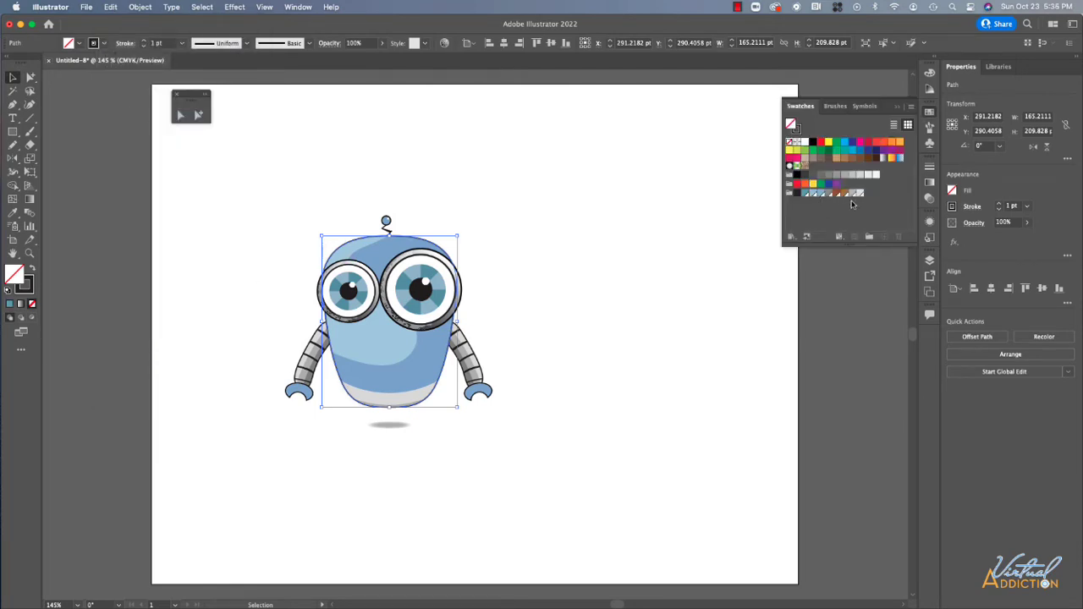
- Fill the duplicated body shape with the brown swatch and remove its stroke
click(846, 195)
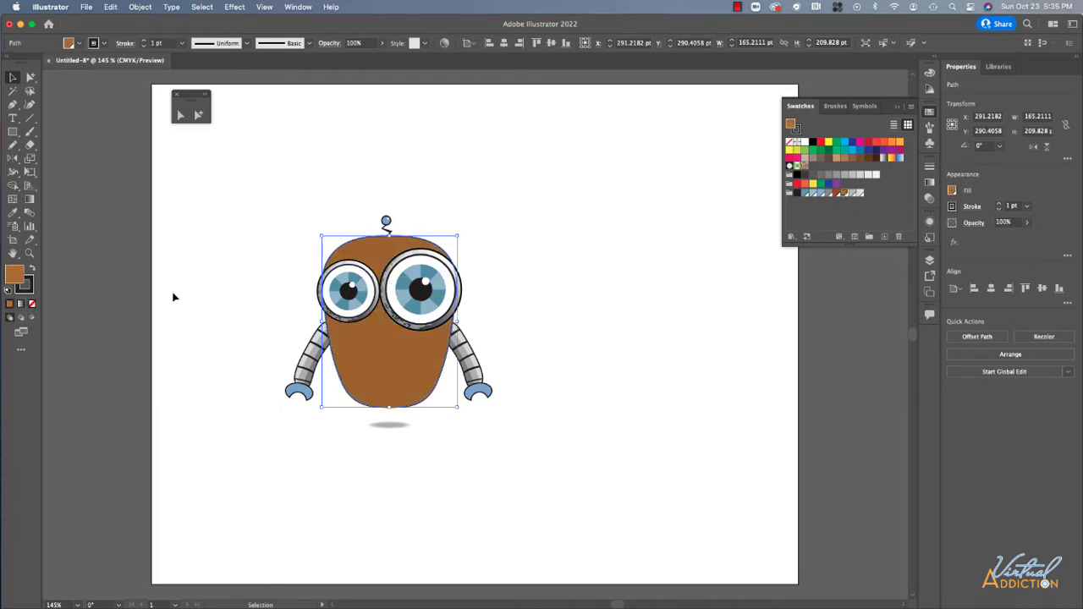
click(32, 307)
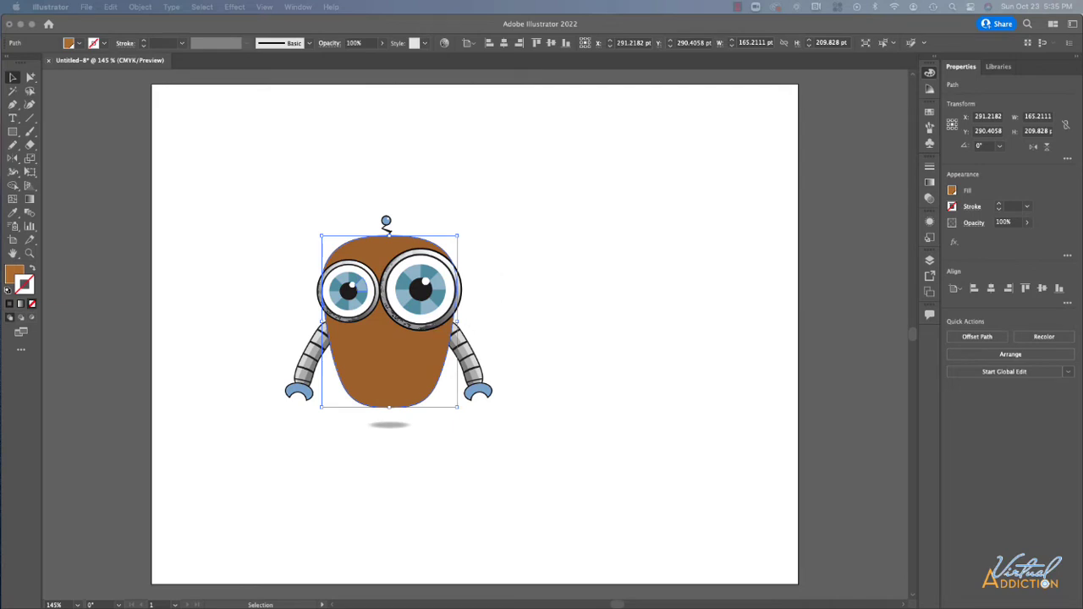
click(344, 132)
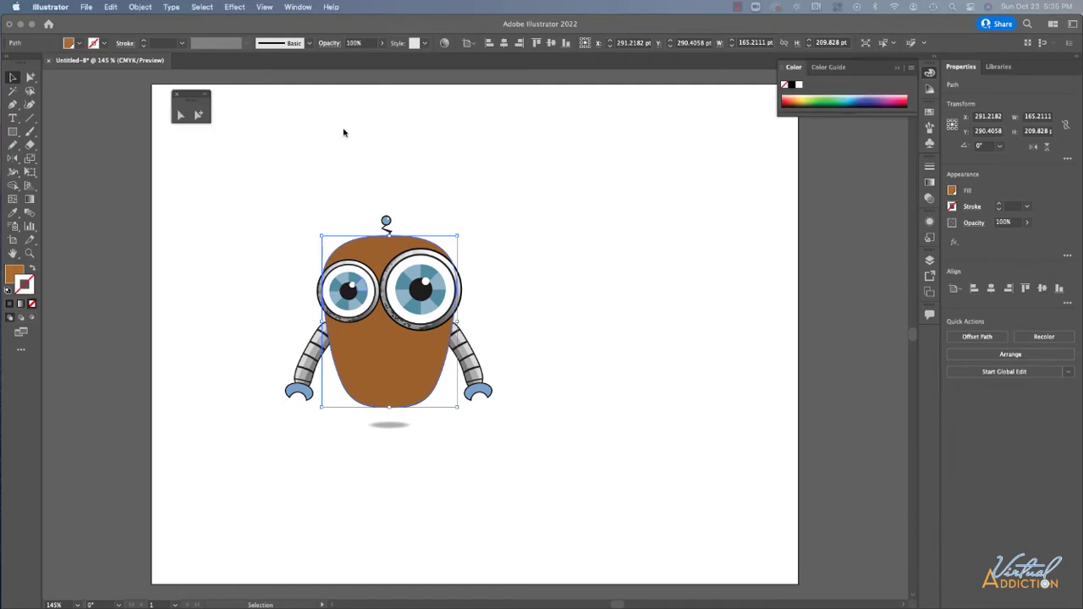
- Start the Illustrator Stylize Scribble effect on the brown body shape with the angle at 30°
click(234, 6)
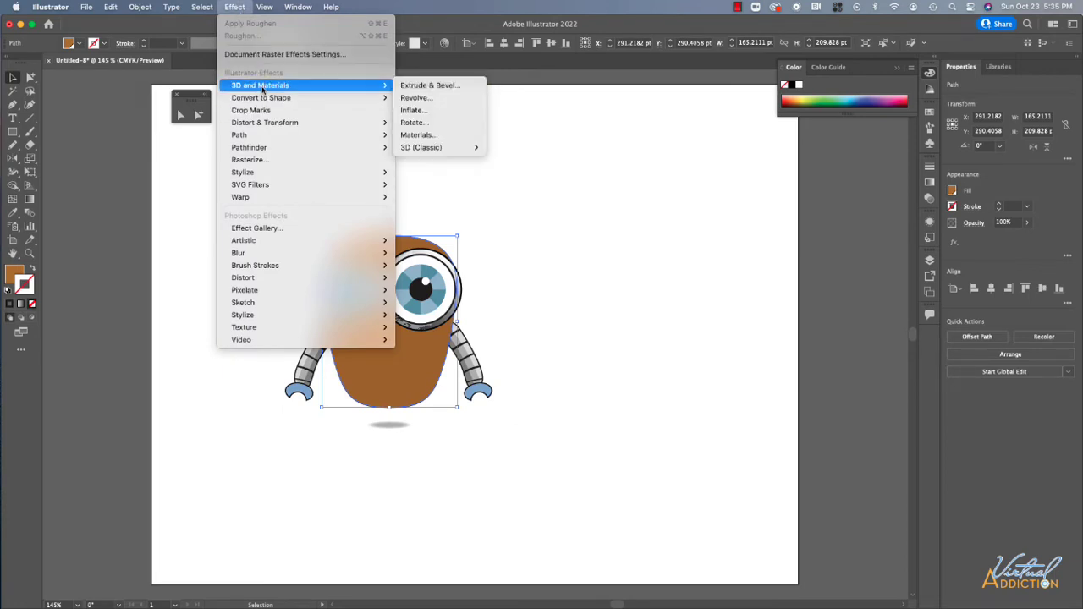
mouse_move(262, 102)
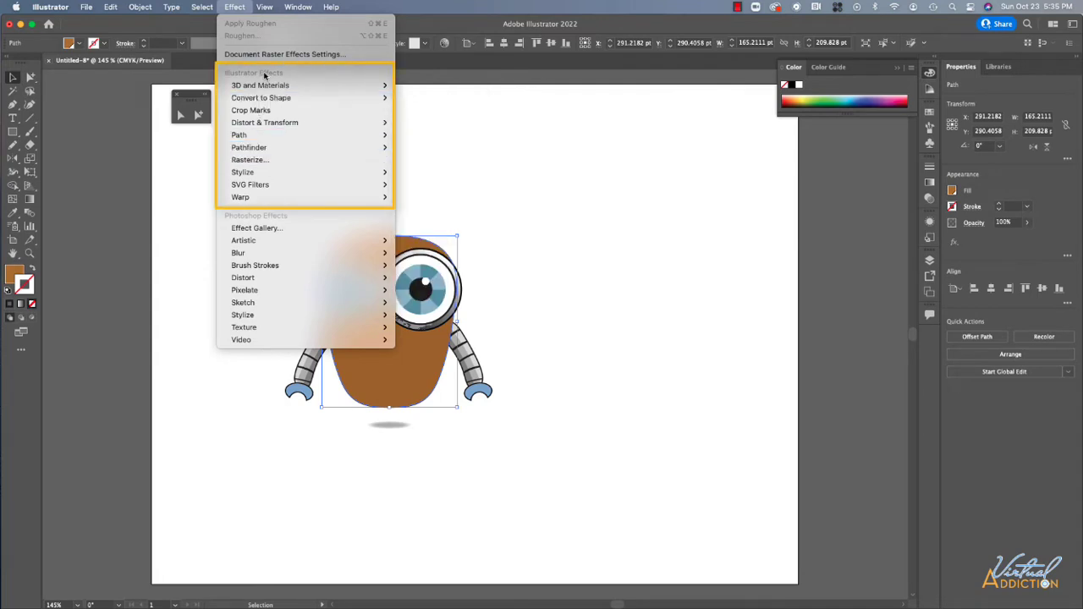
mouse_move(258, 198)
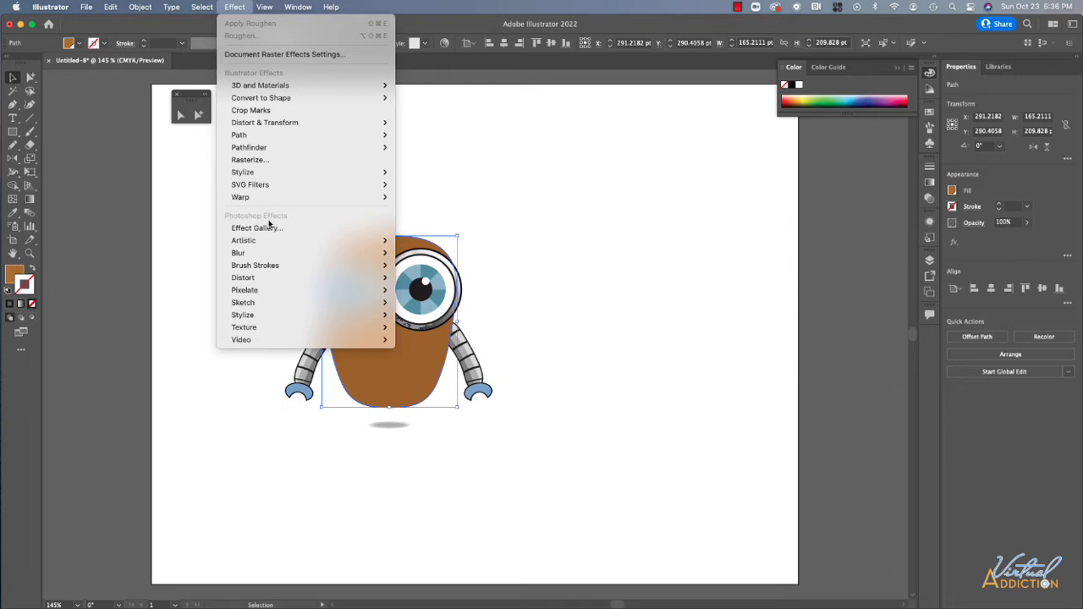
mouse_move(289, 153)
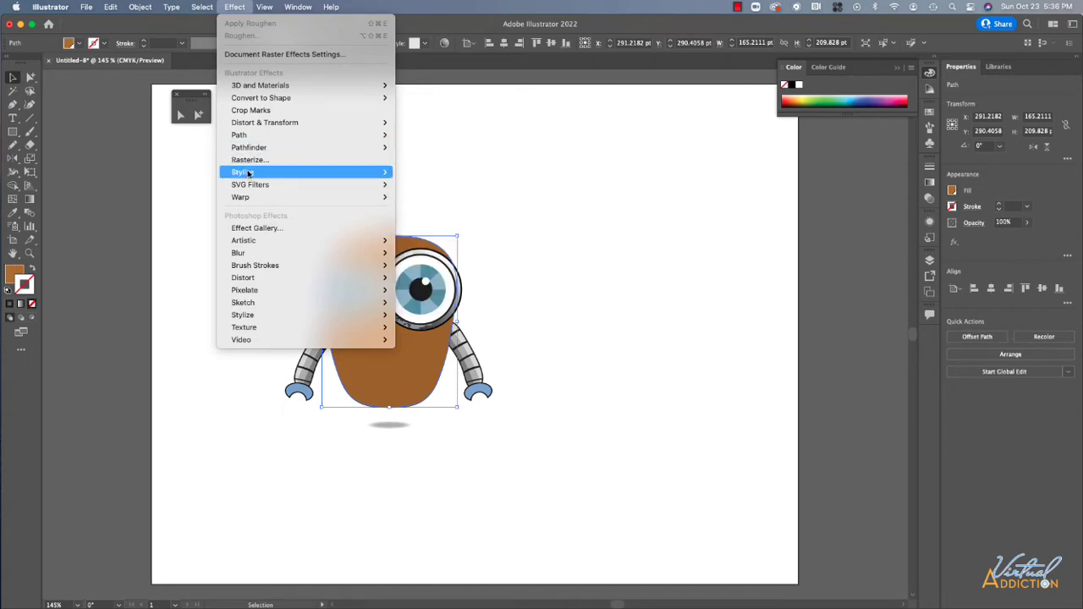
mouse_move(246, 174)
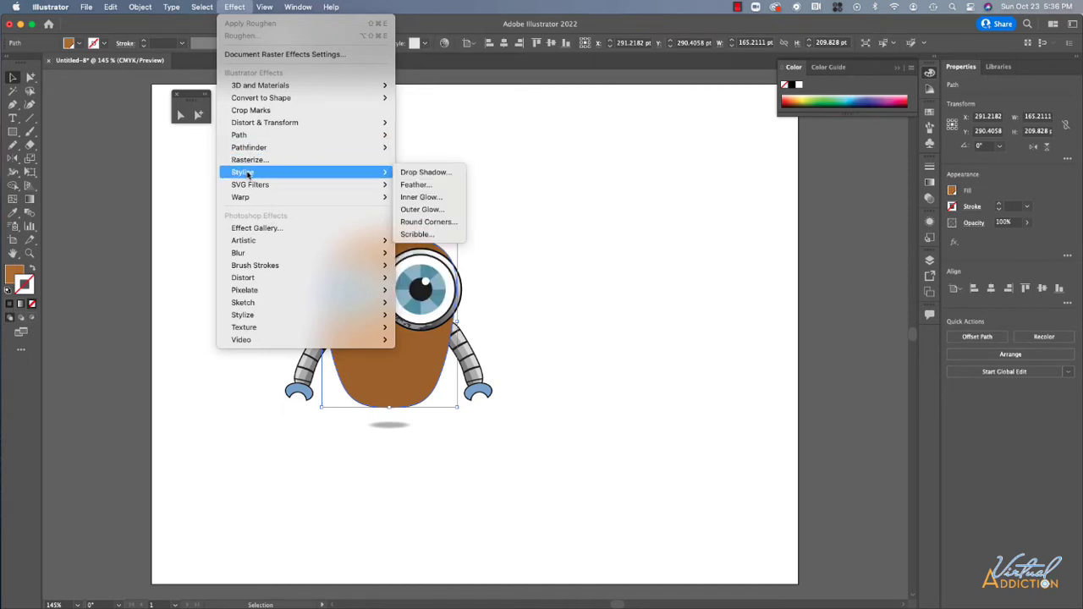
click(419, 235)
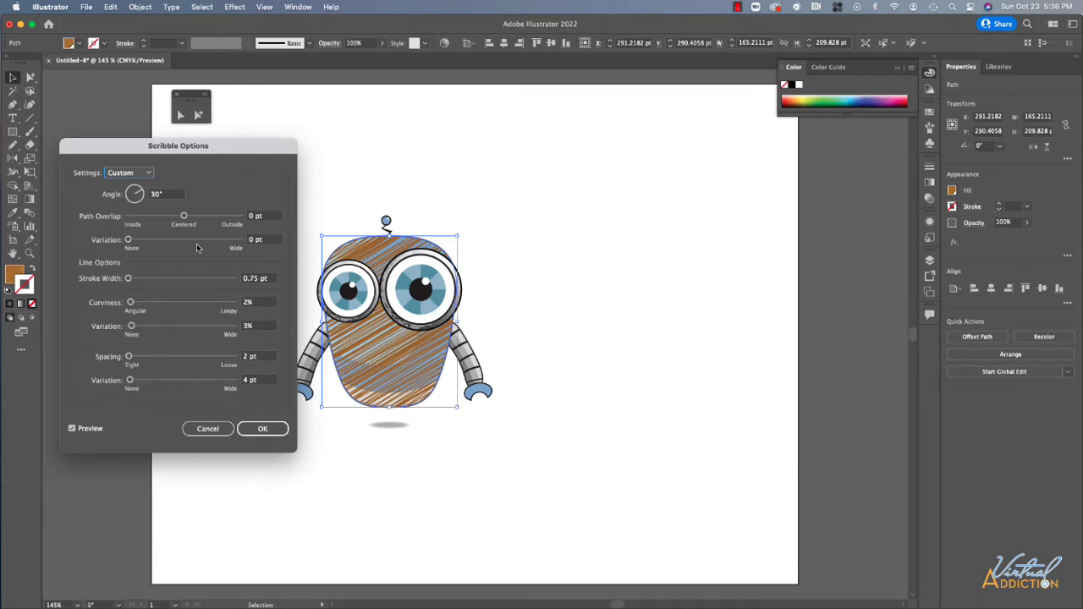
drag(140, 194, 139, 191)
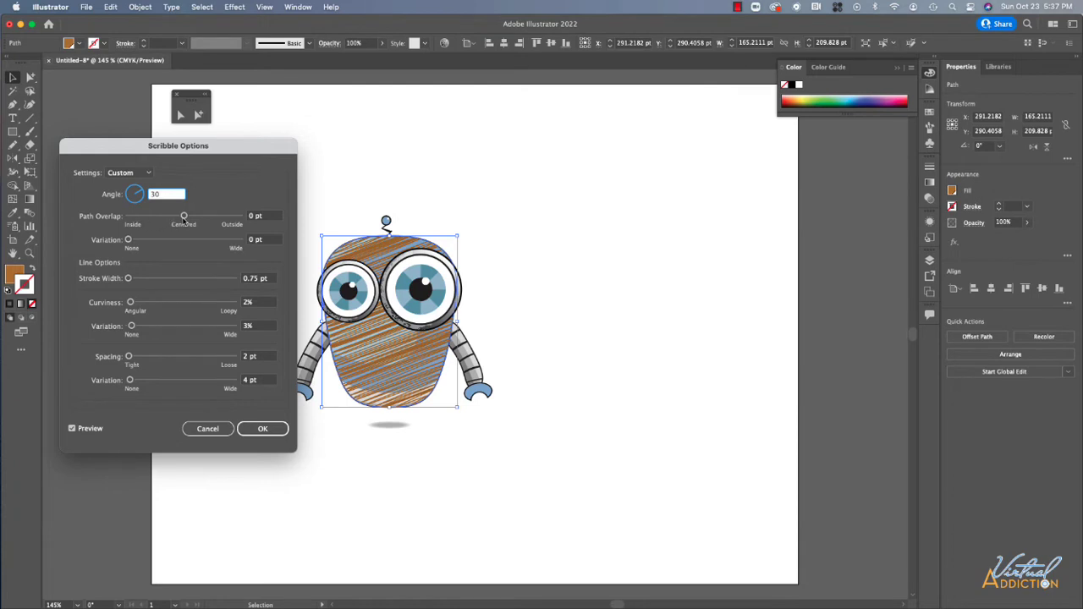
- Try the scribble path overlap at 68 pt and -63 pt and its variation at 96 pt, resetting each to 0 pt
drag(185, 217, 203, 218)
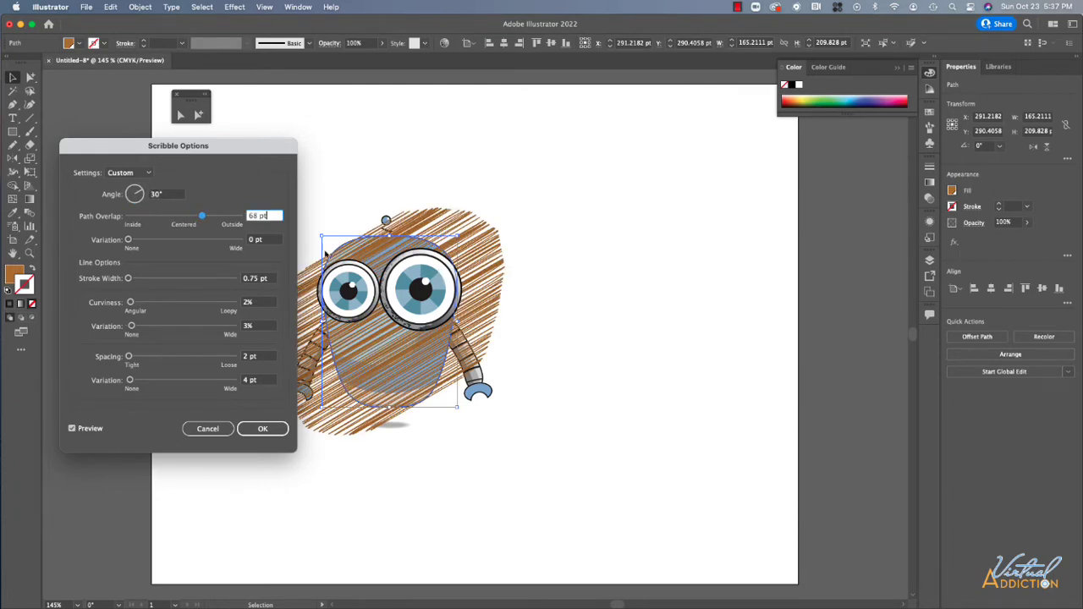
mouse_move(201, 217)
mouse_down()
mouse_move(157, 217)
mouse_move(171, 220)
mouse_up()
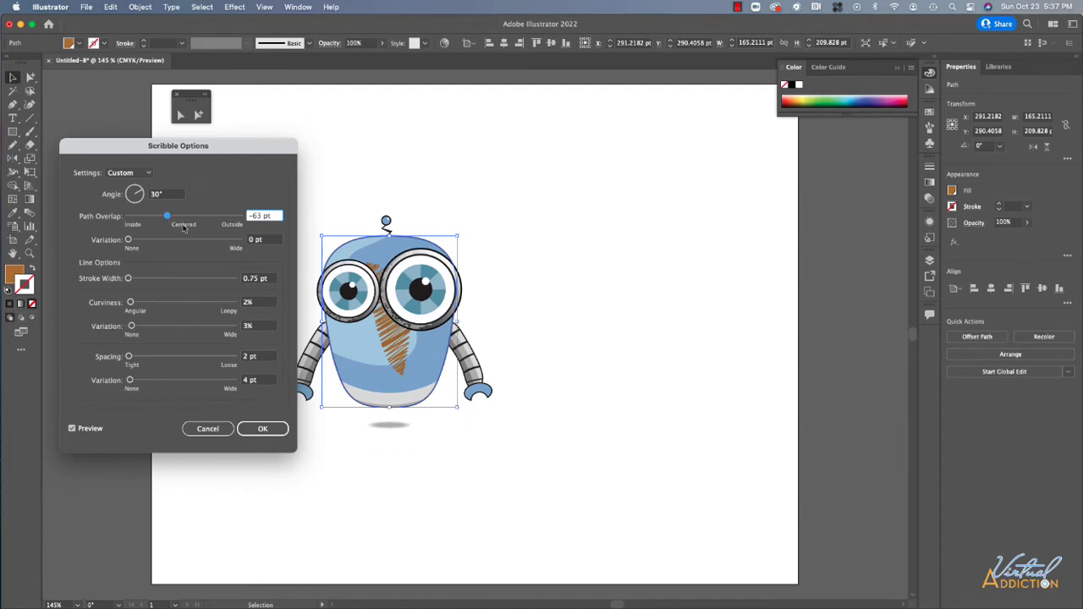
drag(270, 217, 248, 216)
text(0)
key(Tab)
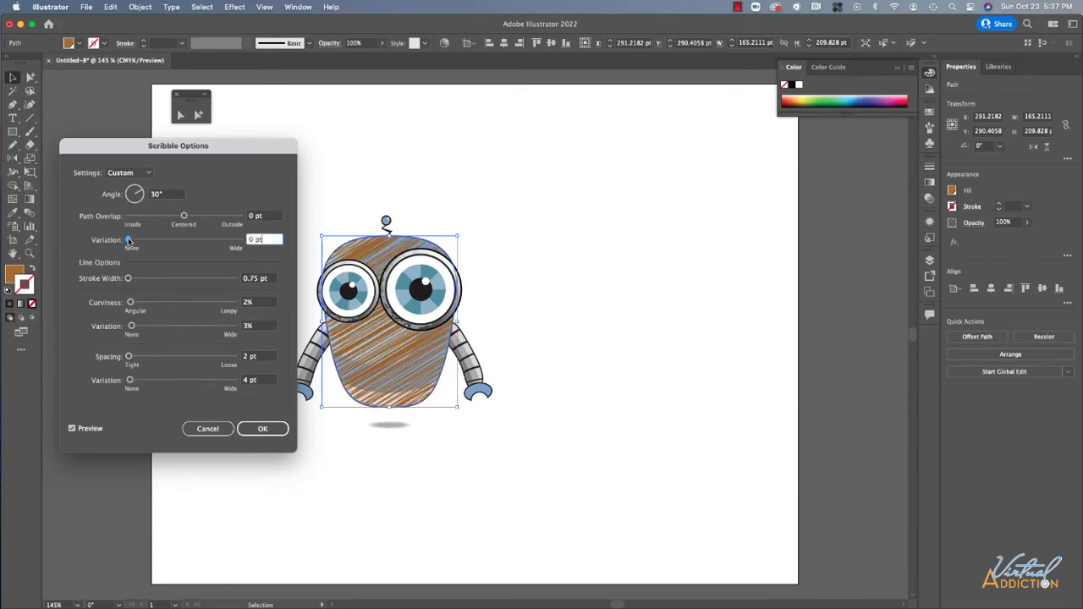
drag(128, 240, 166, 241)
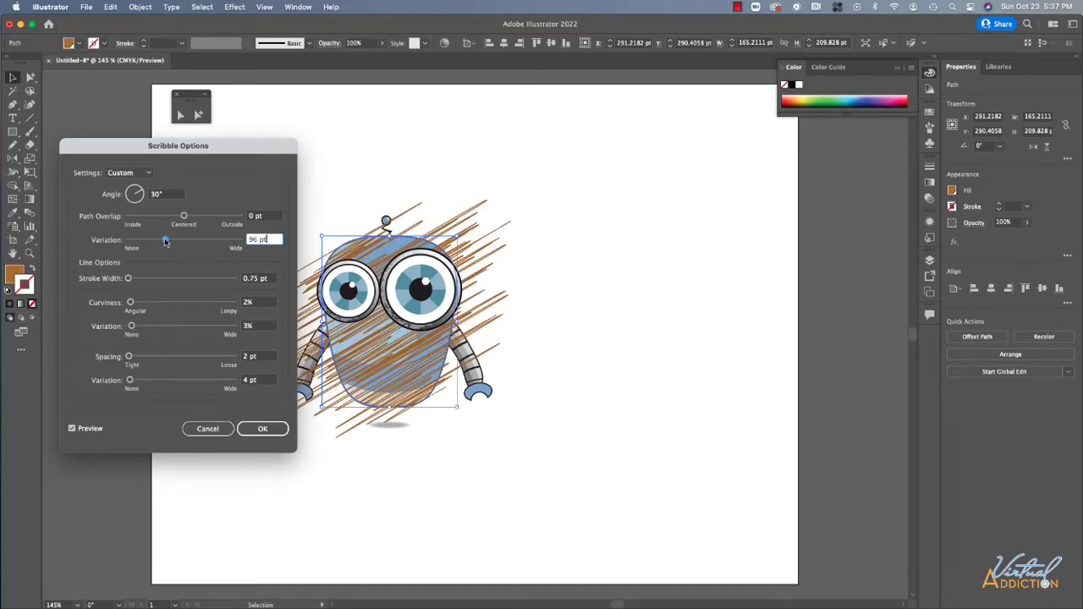
drag(165, 241, 110, 242)
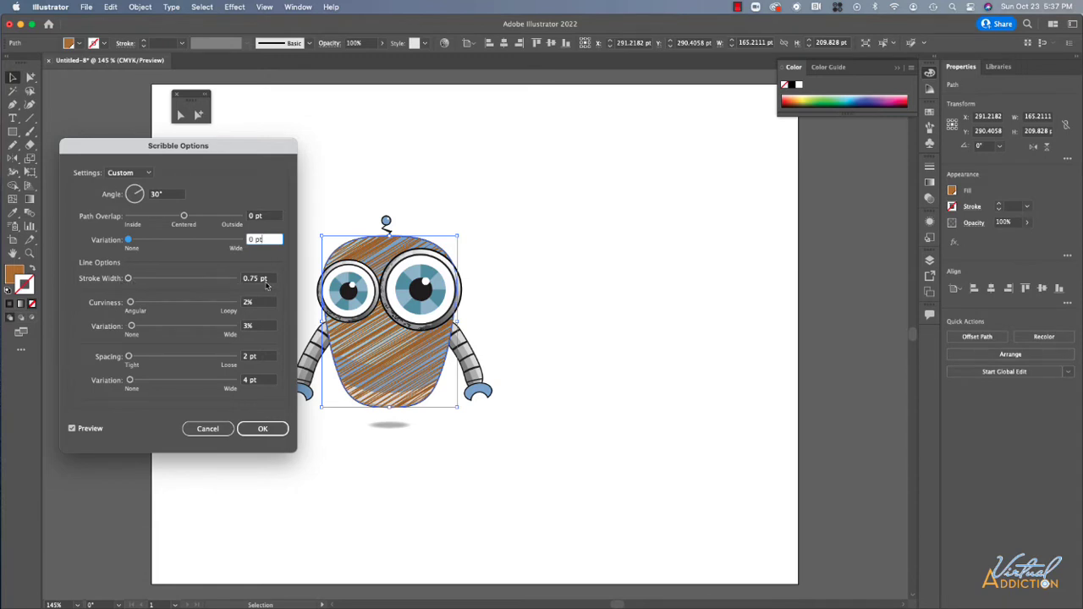
- Try scribble stroke widths of 5 pt, 1 pt and 2 pt, ending at 1 pt
click(270, 282)
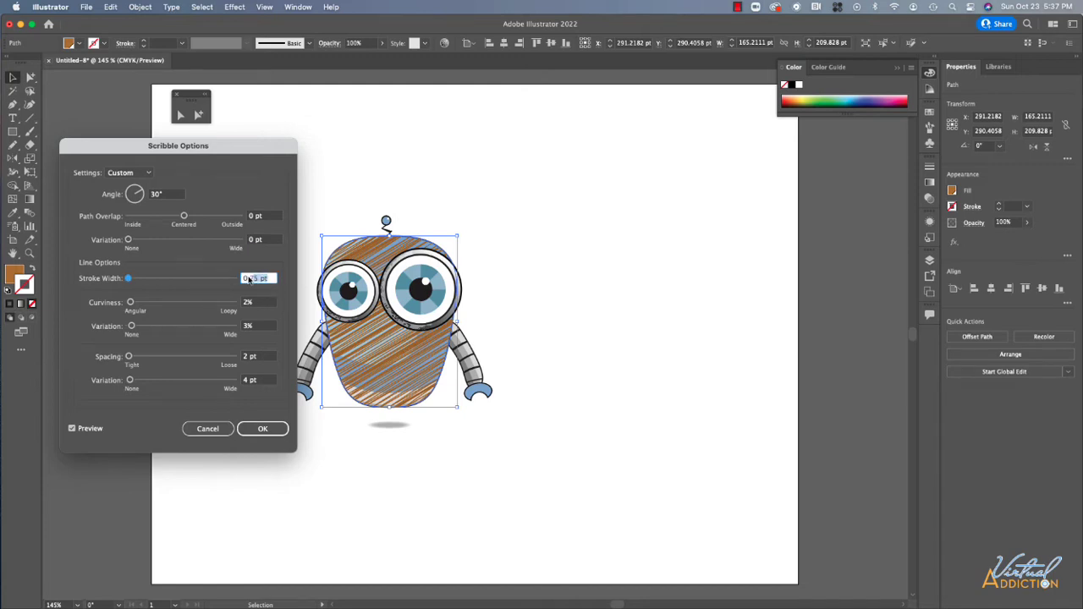
text(5)
key(Tab)
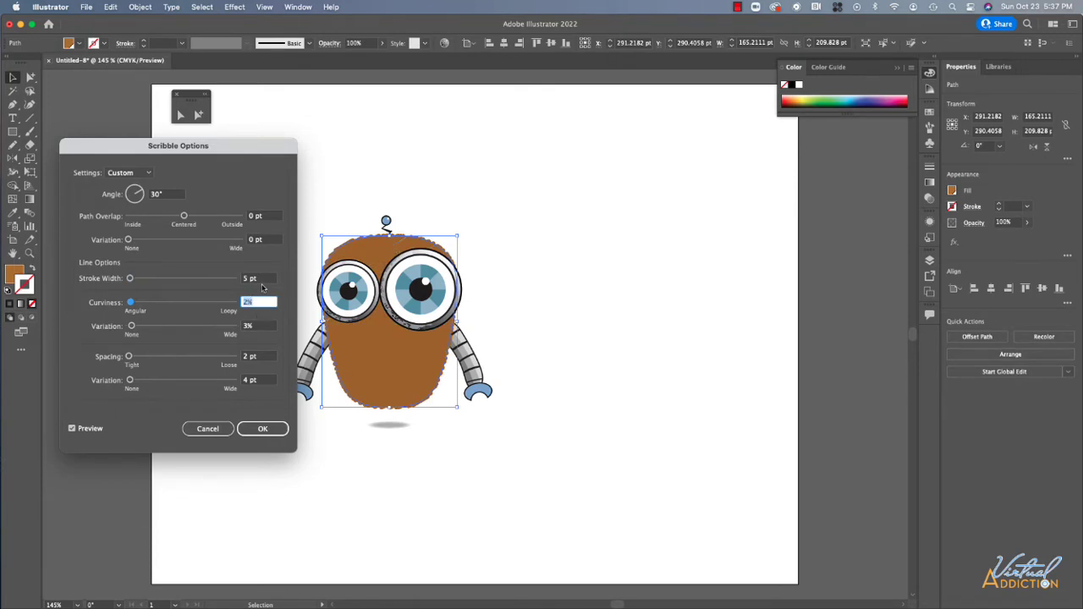
key(shift+Tab)
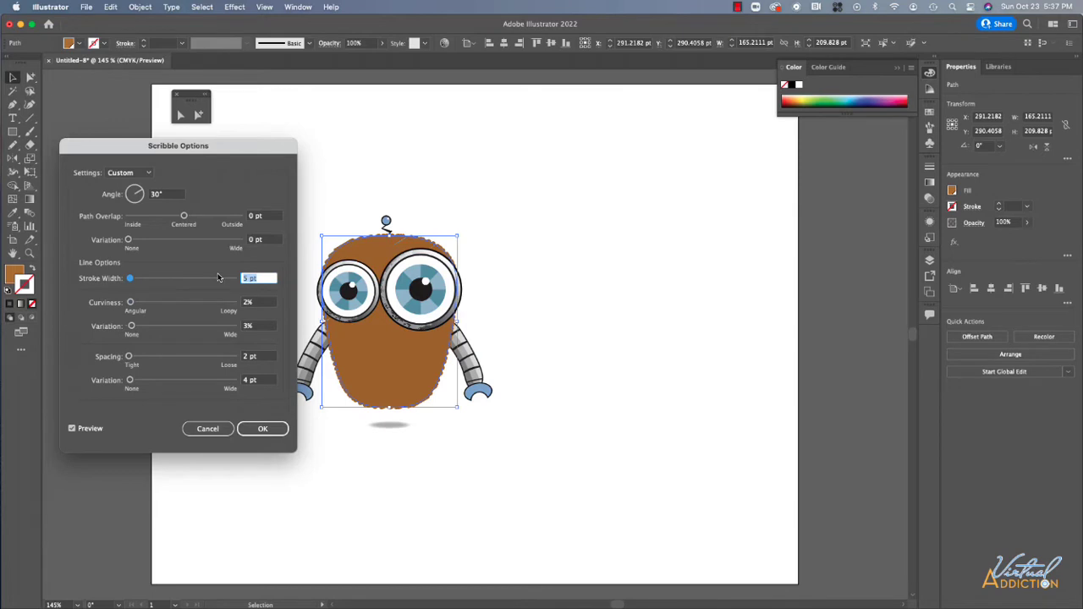
text(1)
key(Tab)
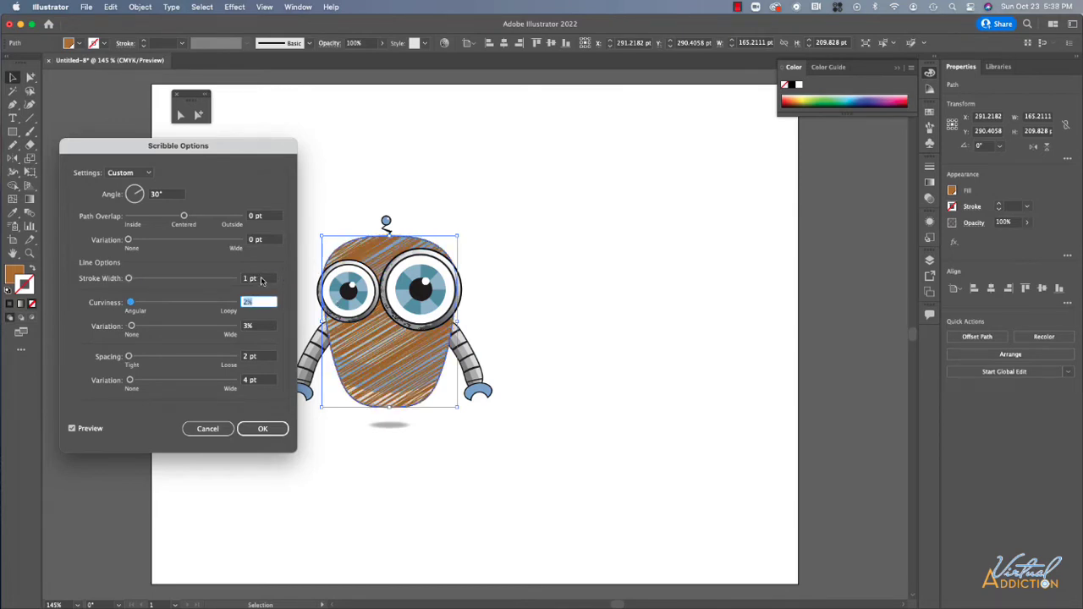
key(shift+Tab)
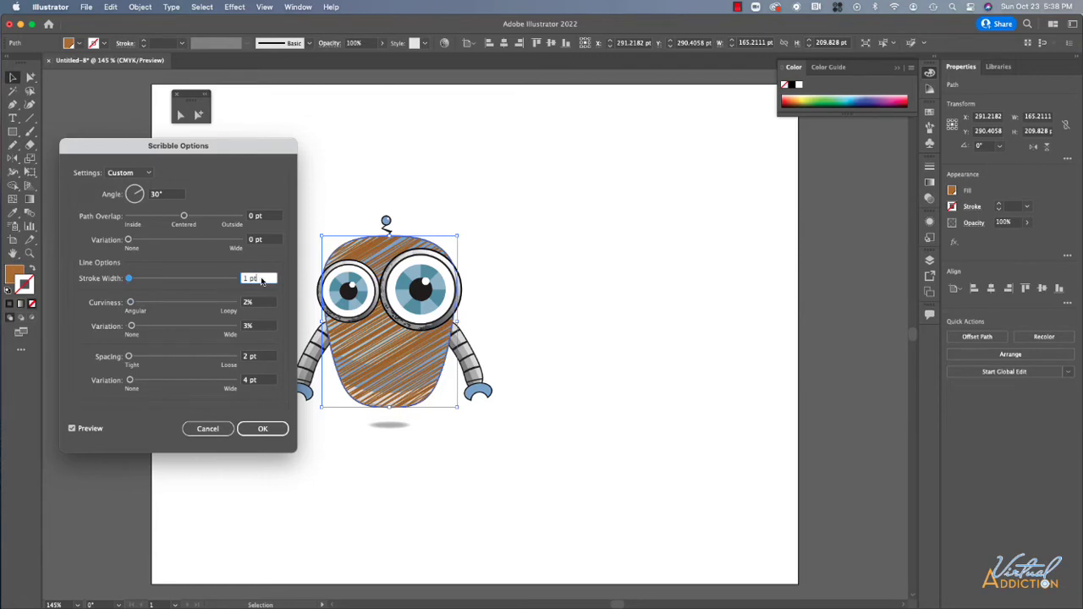
key(Up)
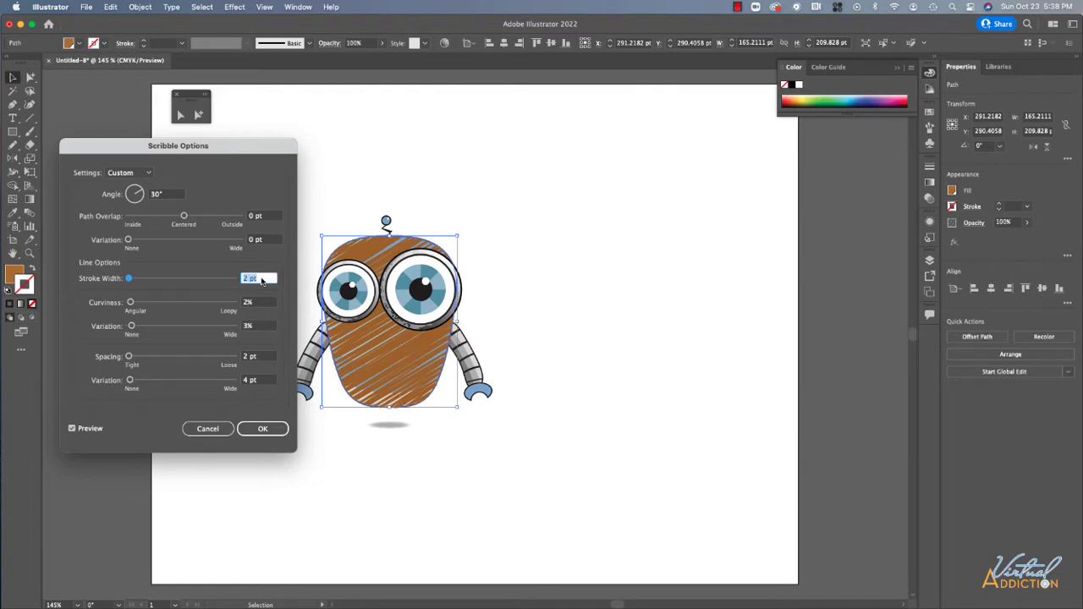
key(Down)
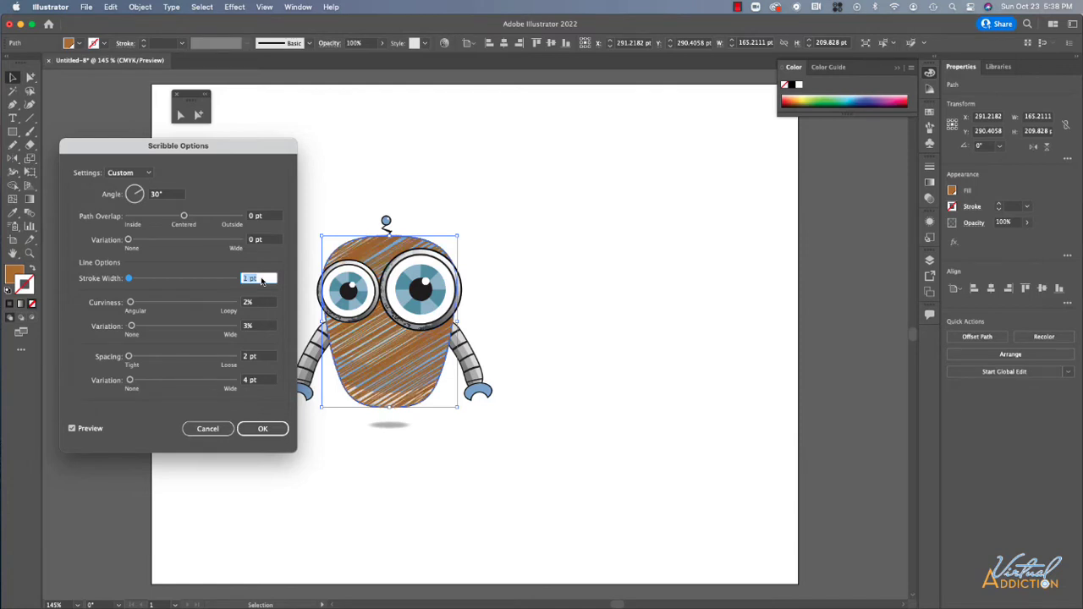
- Try a scribble stroke width of 0.5 pt and set it back to 0.75 pt
text(.5)
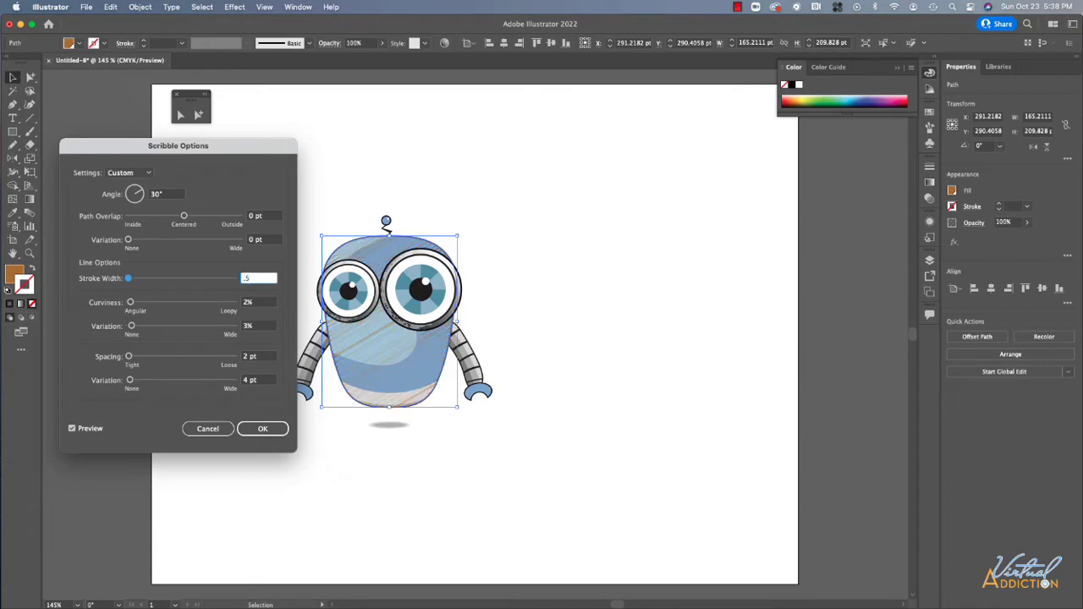
key(Tab)
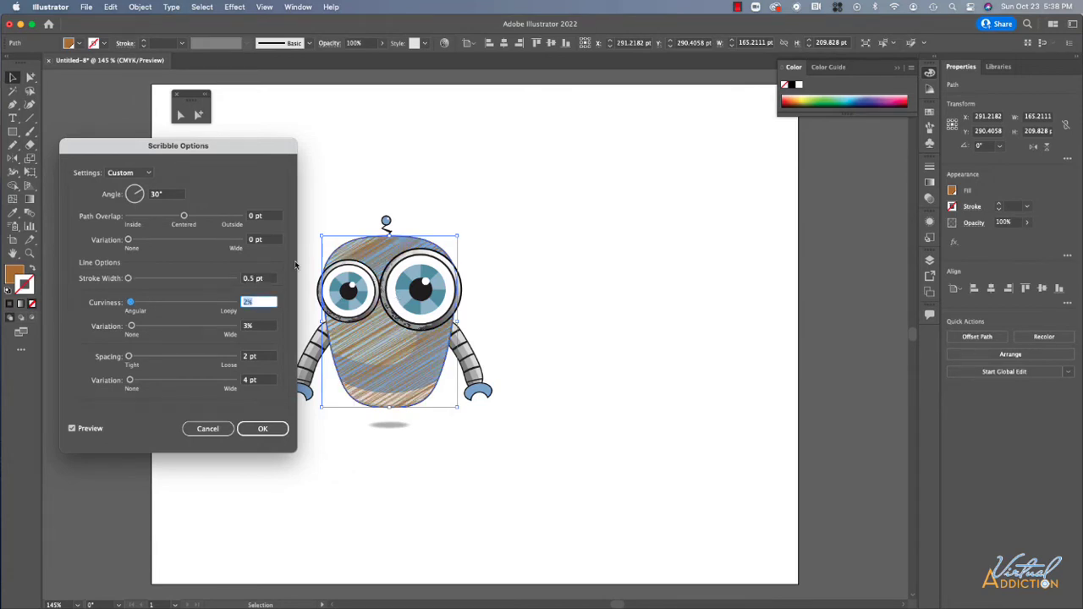
click(267, 280)
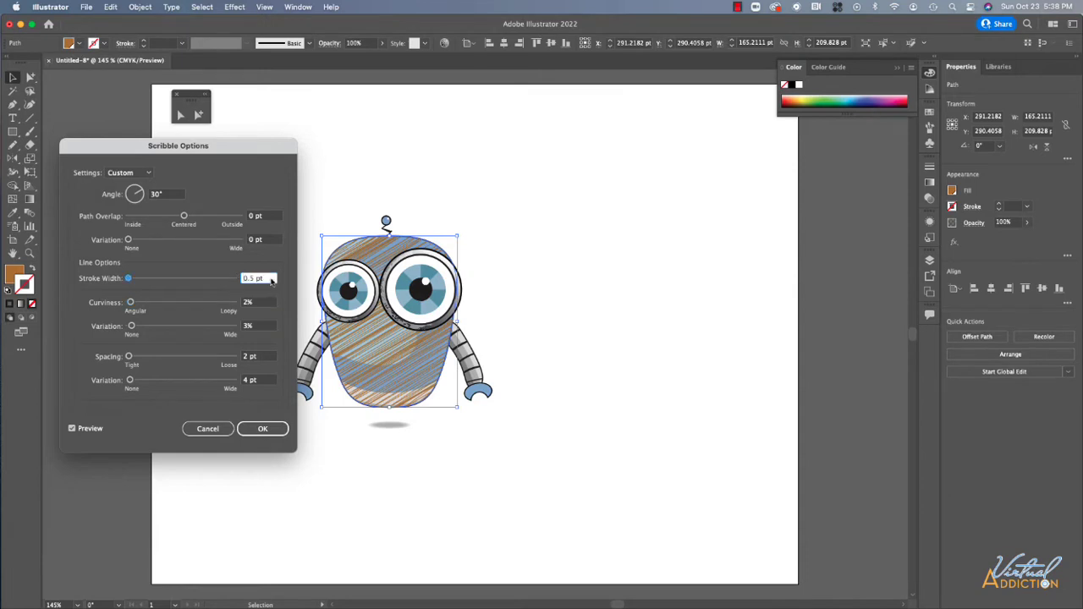
key(BackSpace)
text(.75)
key(Tab)
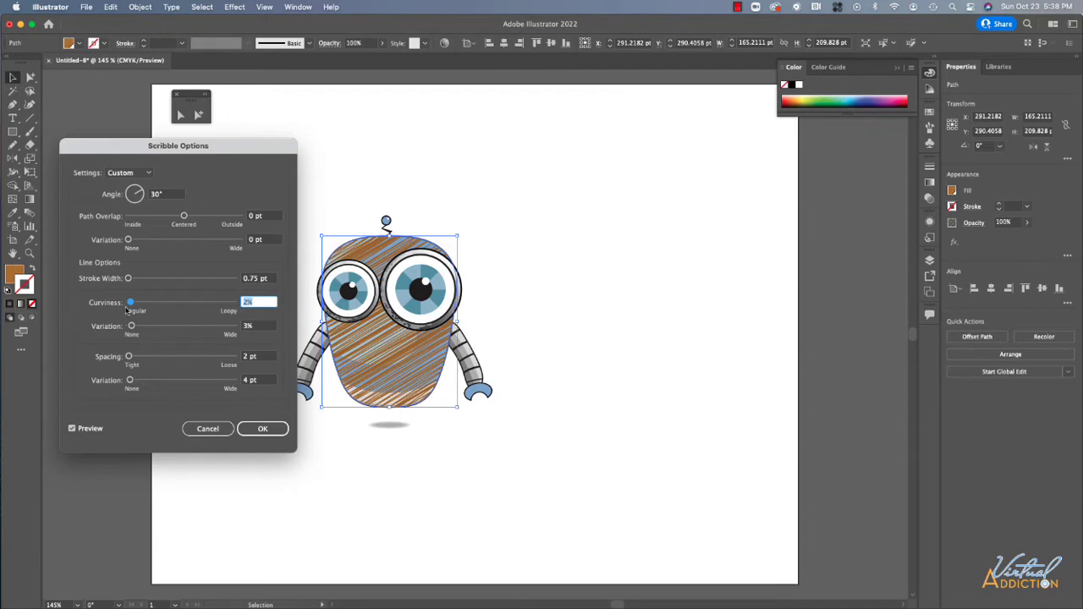
- Test the scribble curviness at 59%, reduce it to 0%, and set the curviness variation to 2%
drag(131, 303, 192, 307)
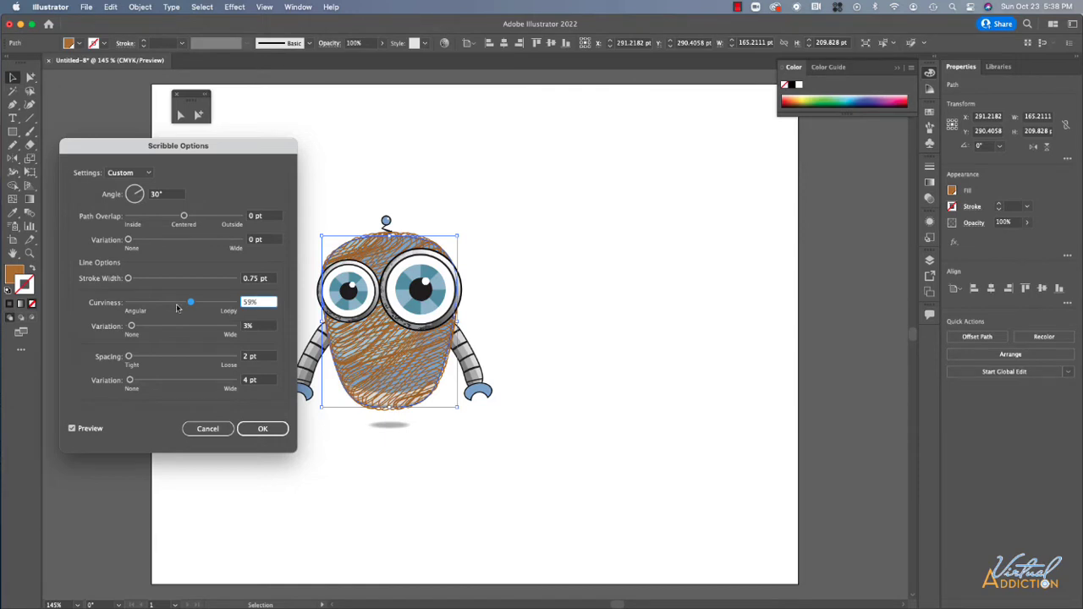
drag(190, 302, 129, 303)
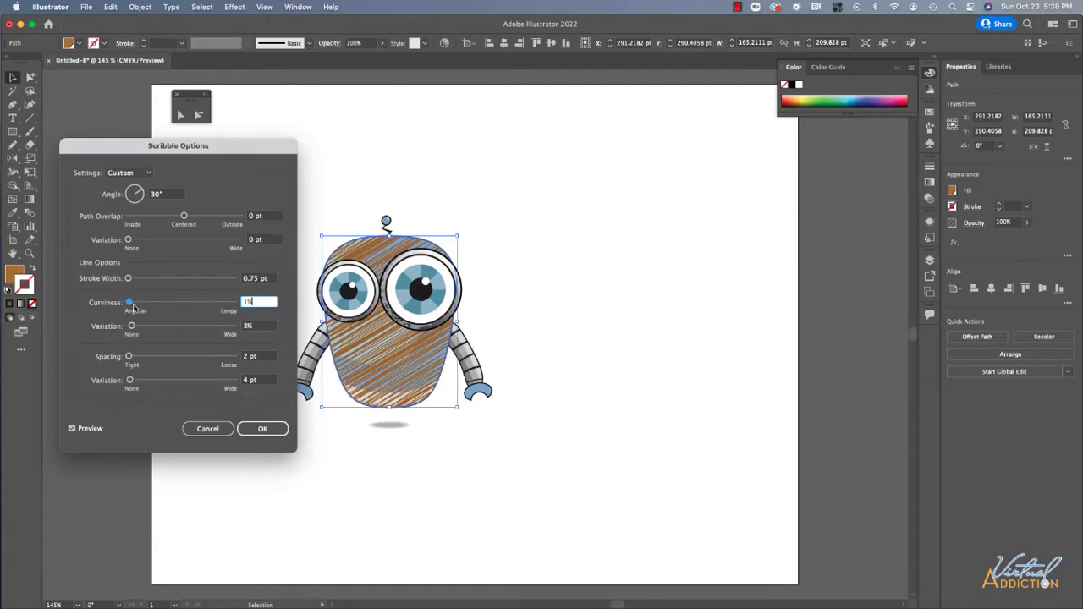
click(128, 304)
key(Down)
click(251, 329)
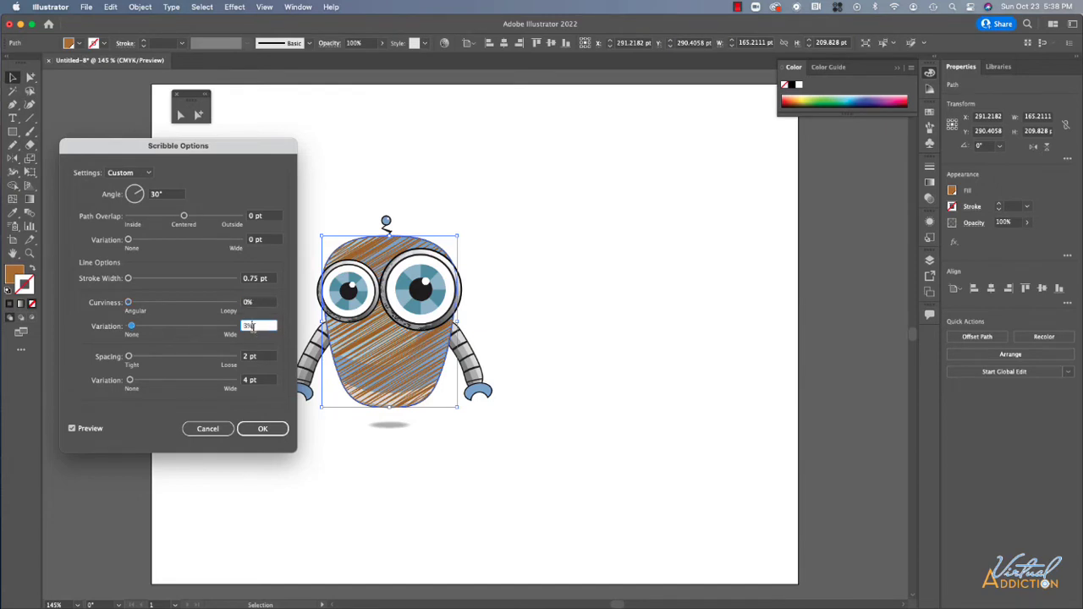
key(Down)
- Set the scribble line spacing to 5 pt
click(259, 359)
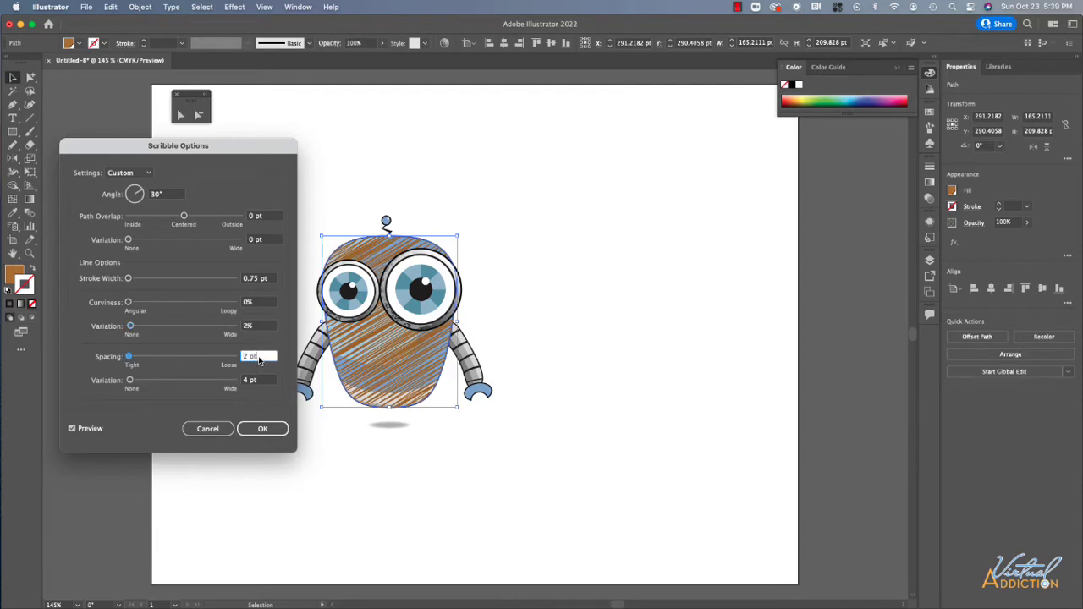
key(Up)
key(Up)
key(Up)
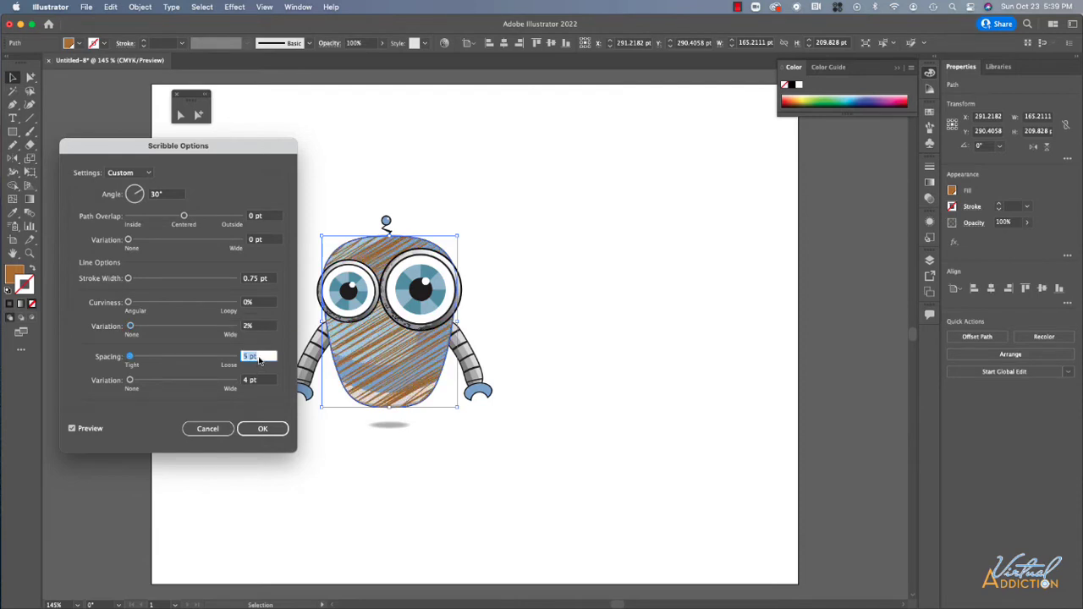
- Try a scribble line spacing of 1 pt and settle on 3 pt
key(Down)
key(Down)
key(Down)
key(Down)
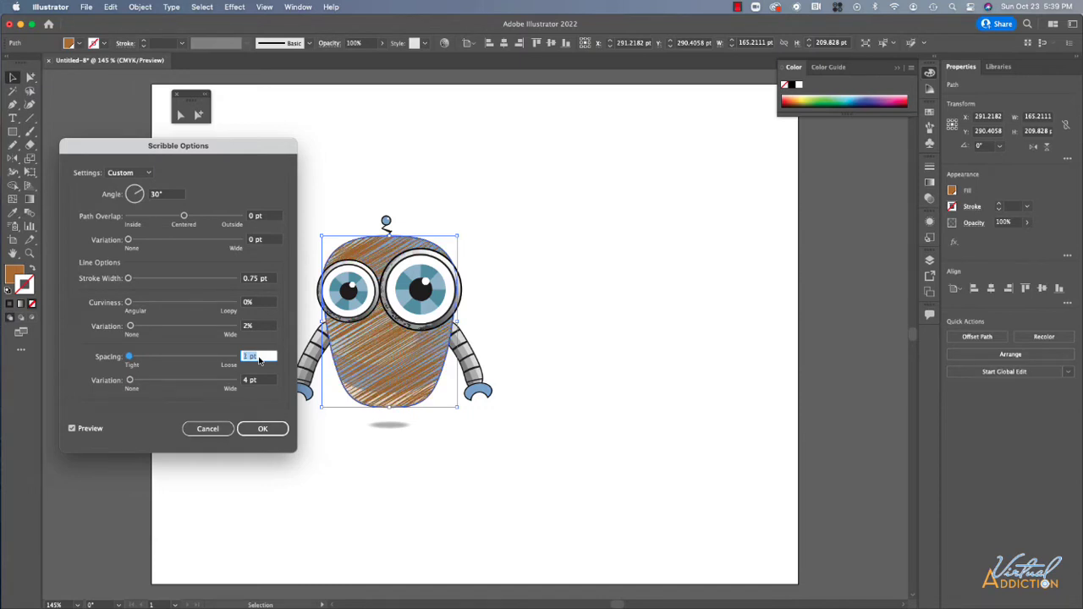
key(Up)
key(Up)
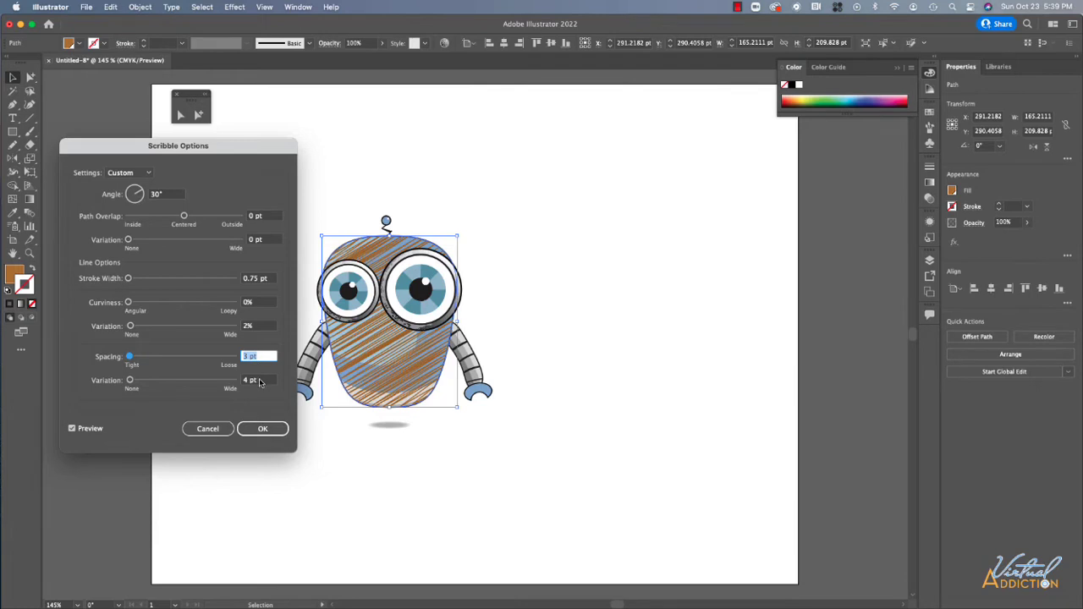
- Test spacing variations of 3 pt and 2 pt, keep 2 pt, and apply the Scribble effect
click(260, 382)
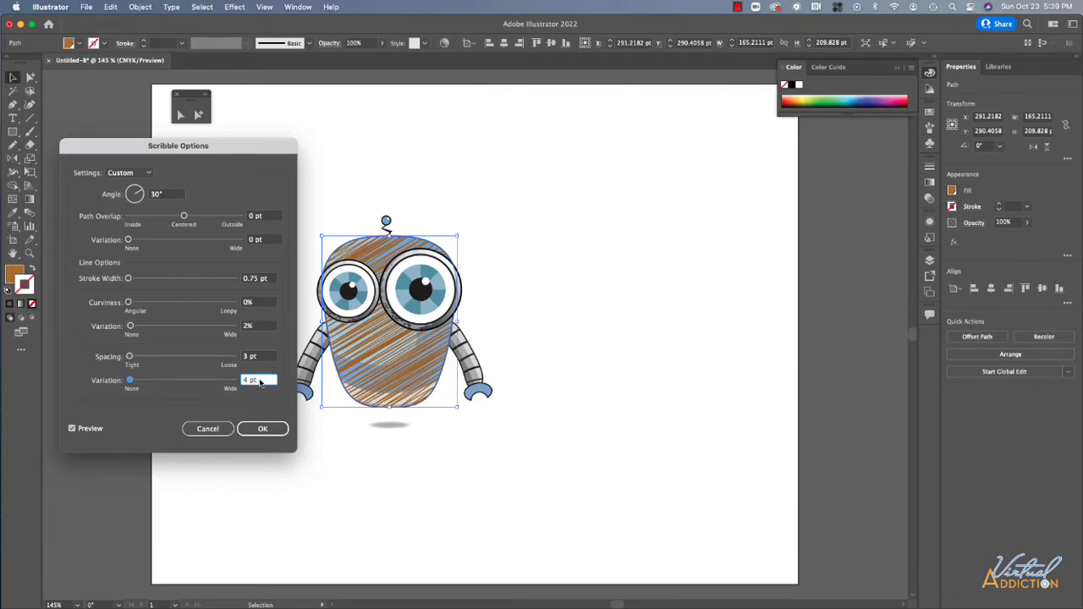
key(Up)
key(Up)
key(Down)
key(Down)
key(Down)
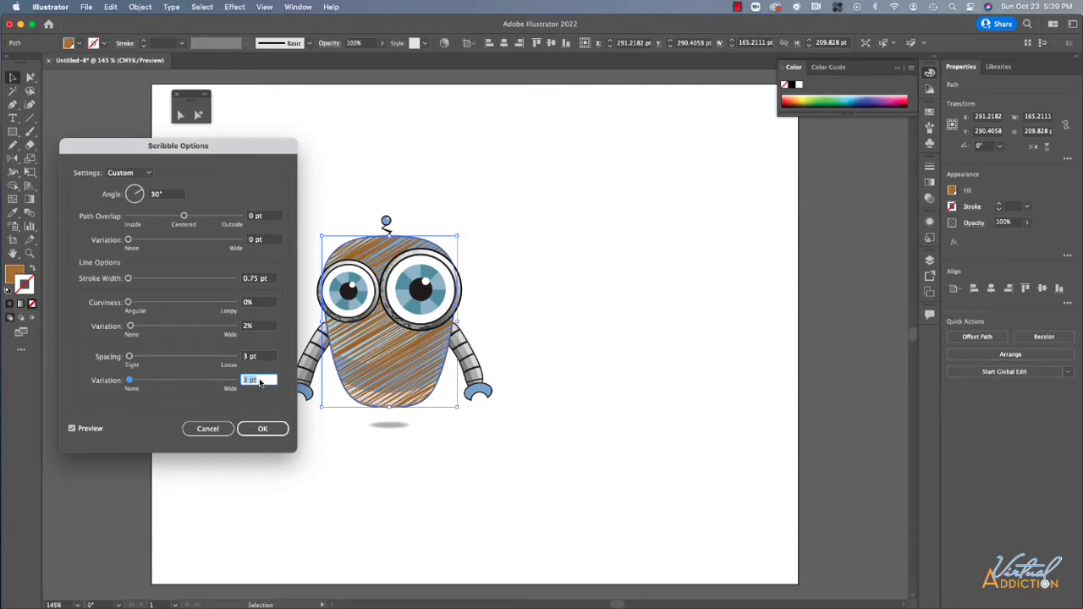
key(Down)
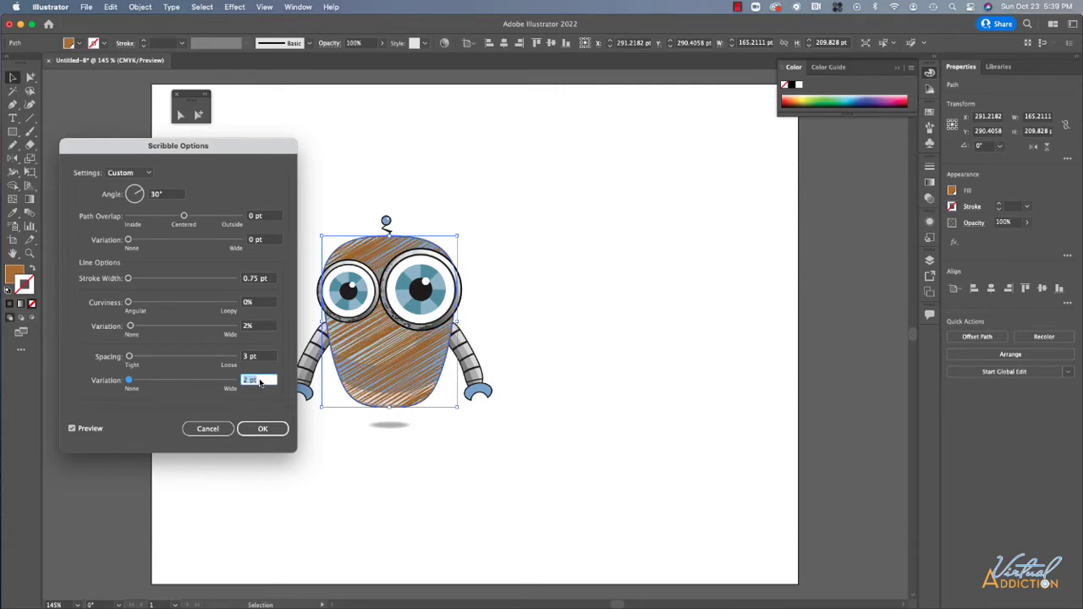
key(Up)
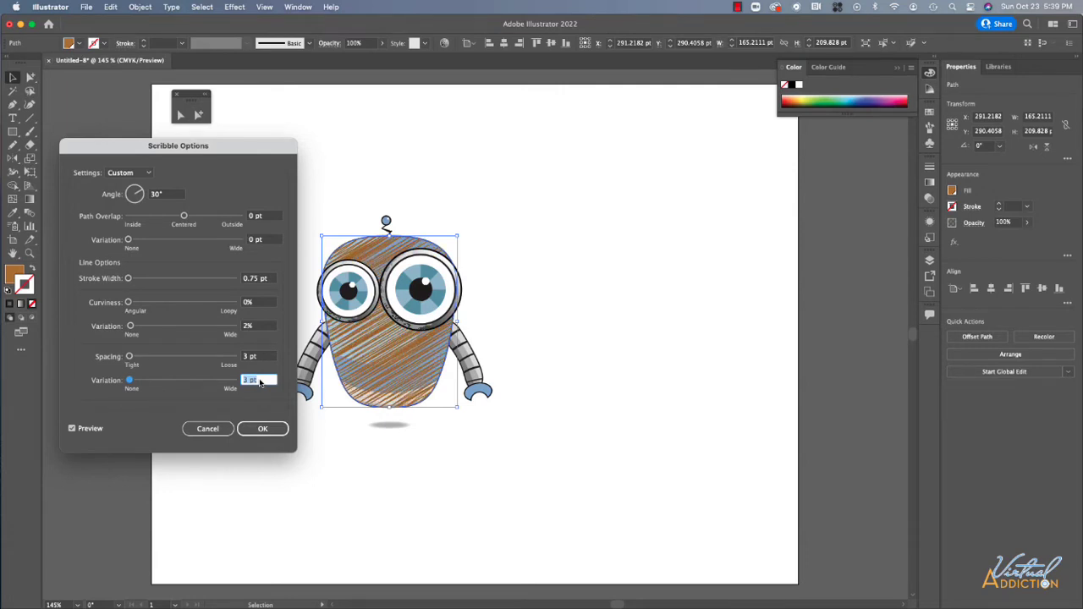
key(Down)
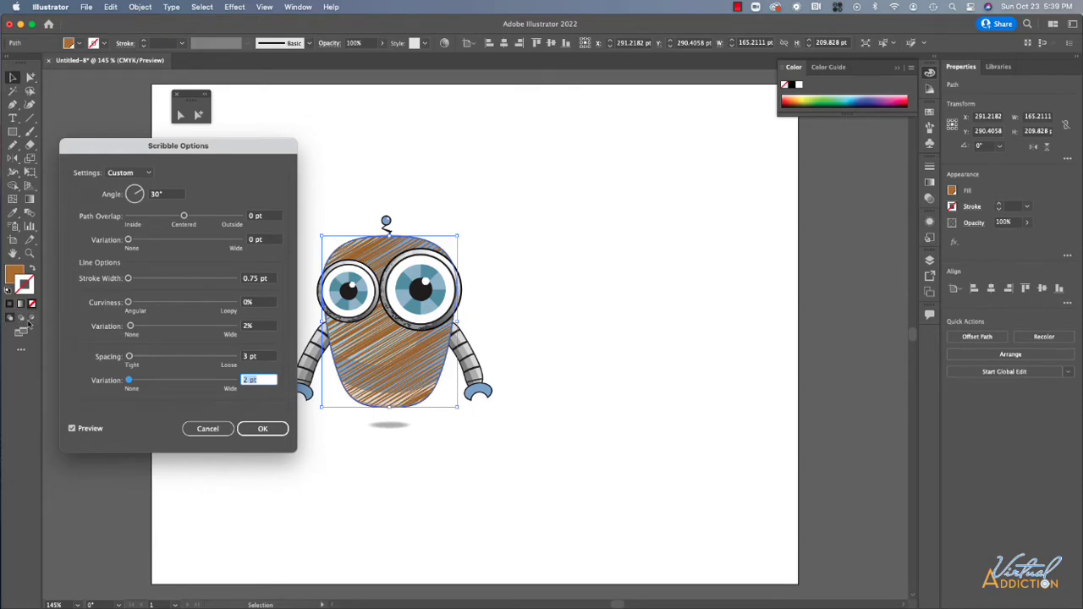
click(263, 430)
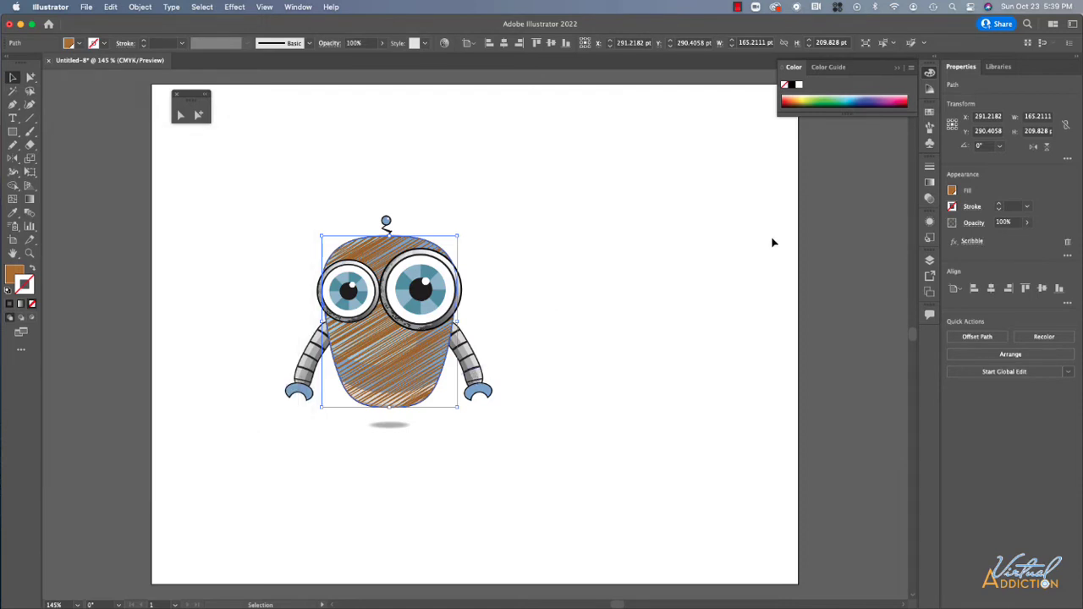
- Reopen the applied Scribble effect's settings from the path's appearance and close them without changes
click(929, 224)
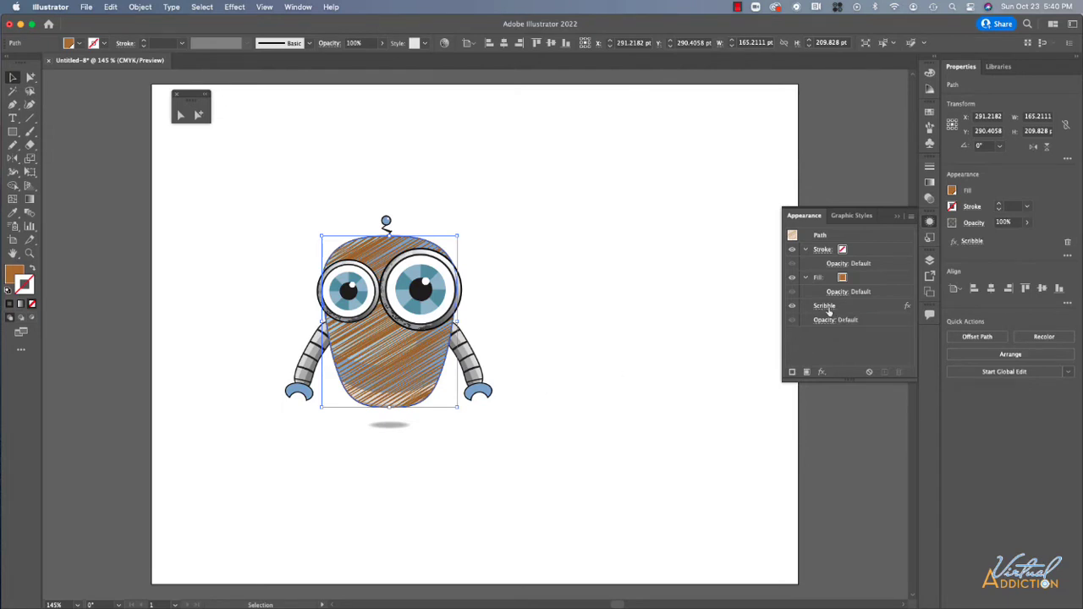
click(824, 305)
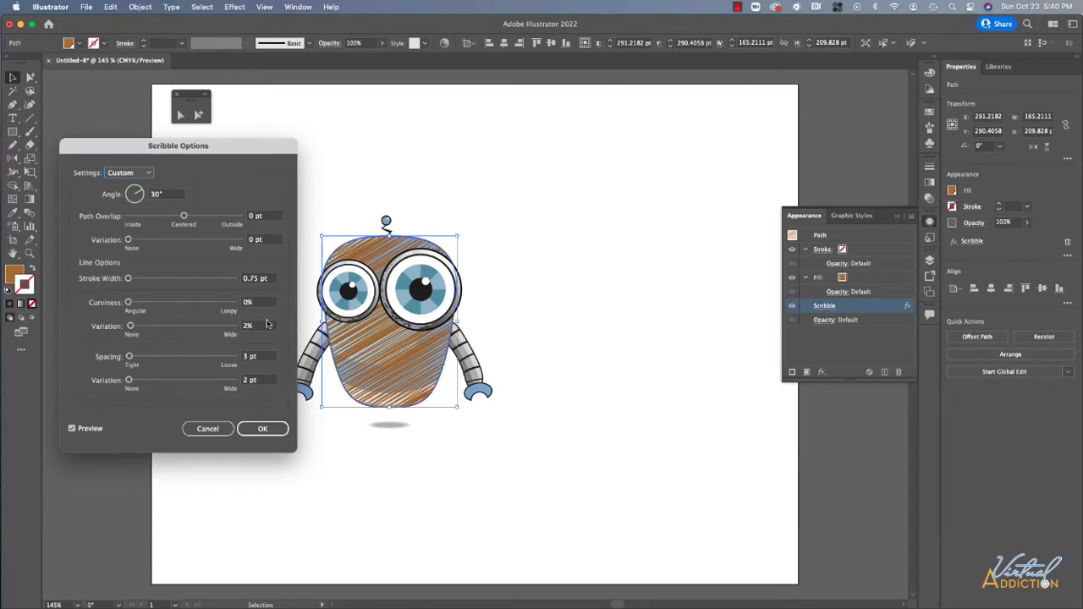
click(213, 429)
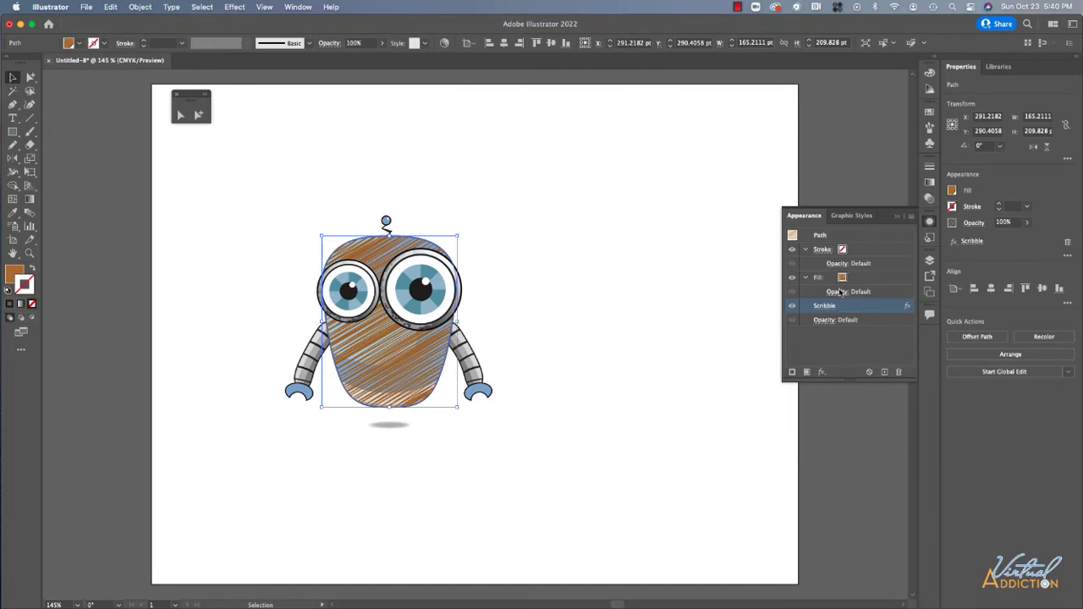
- Set the opacity of the scribbled path's fill to 50%
click(838, 293)
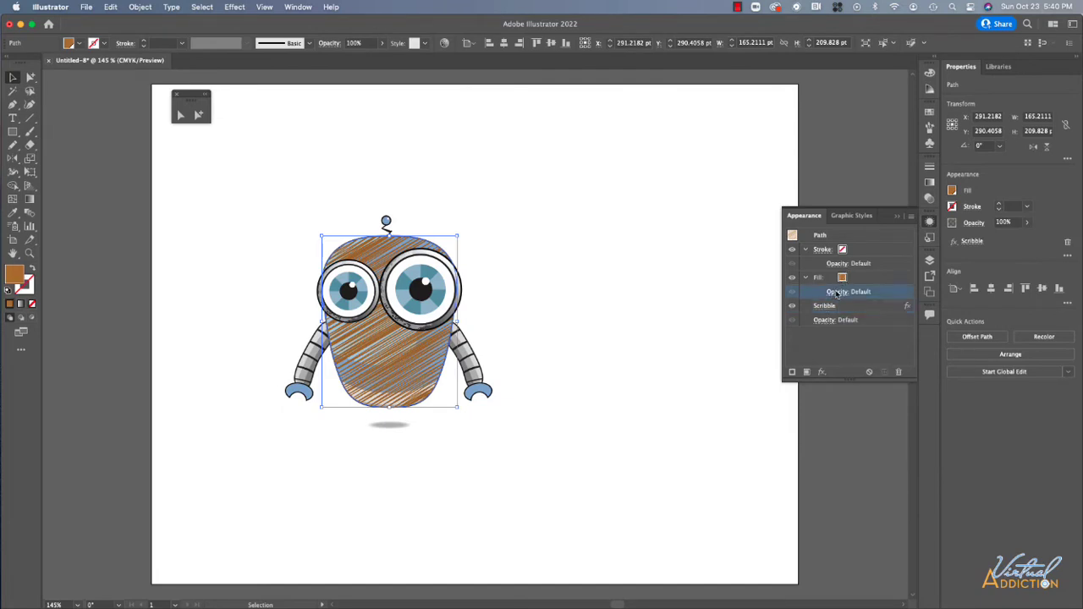
click(838, 292)
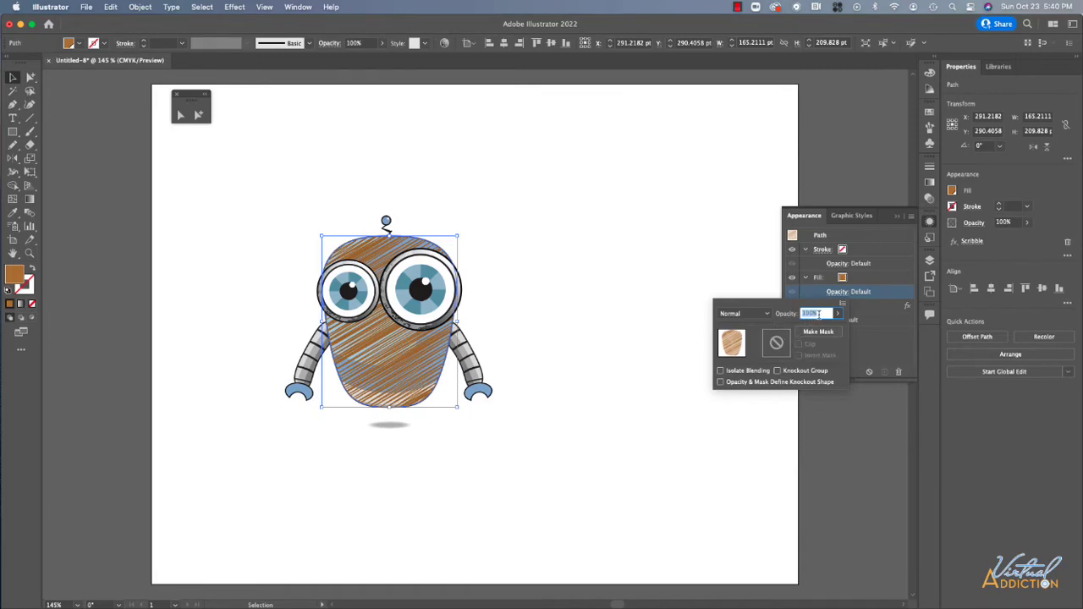
text(50)
- Try the Multiply, Color Burn and Lighten blending modes on the scribbled fill
click(761, 314)
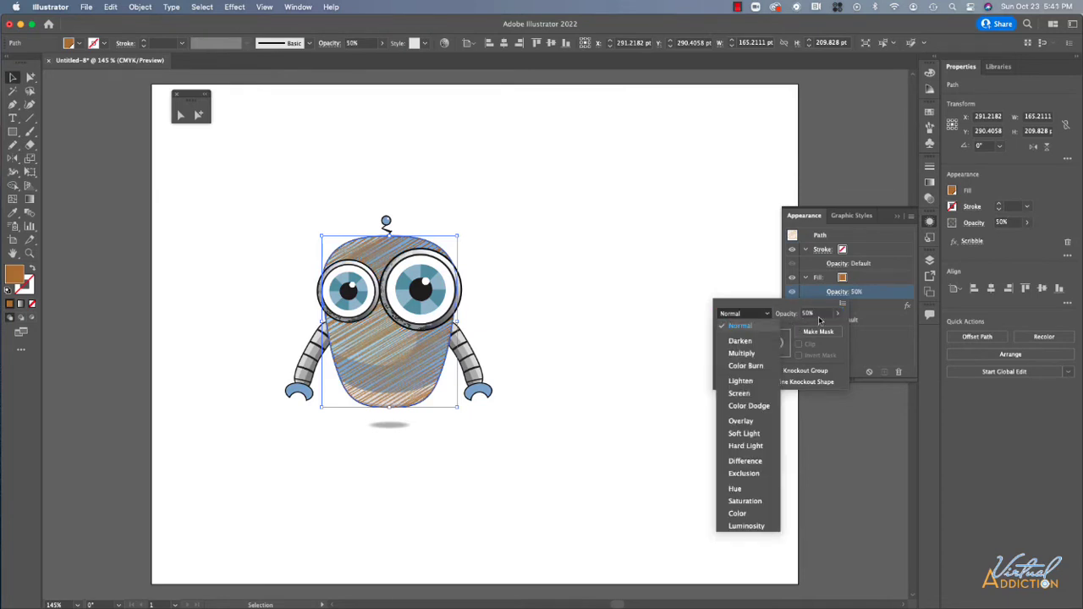
click(745, 355)
click(741, 315)
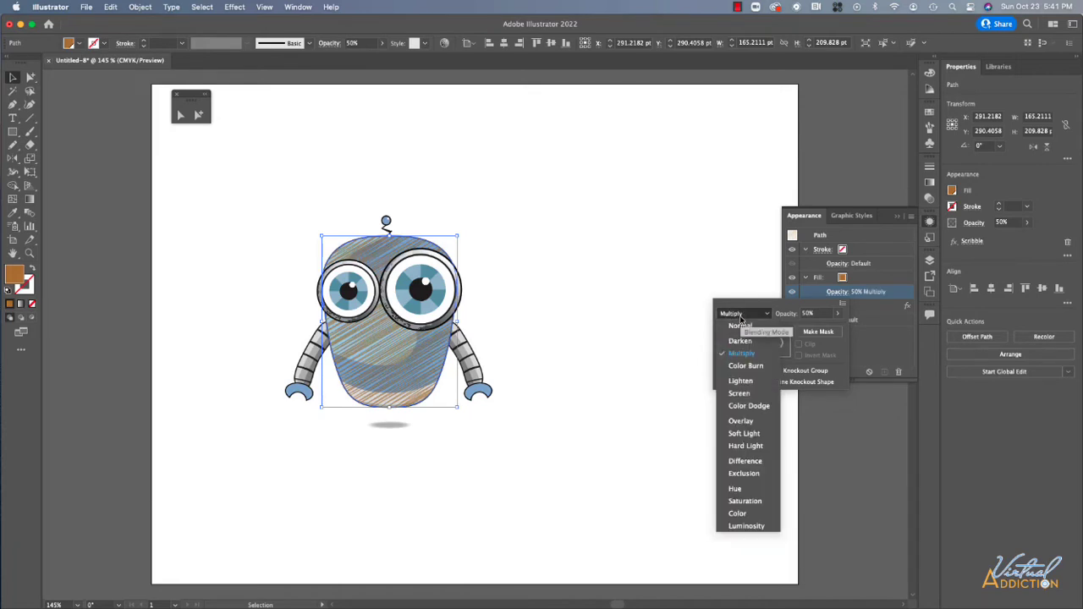
click(744, 367)
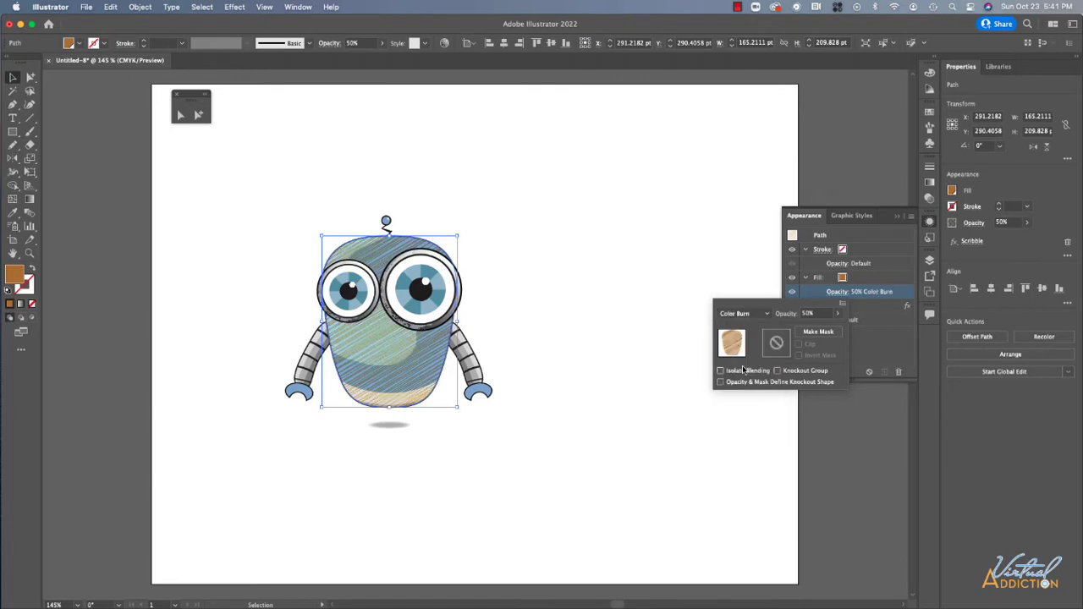
click(749, 315)
click(744, 384)
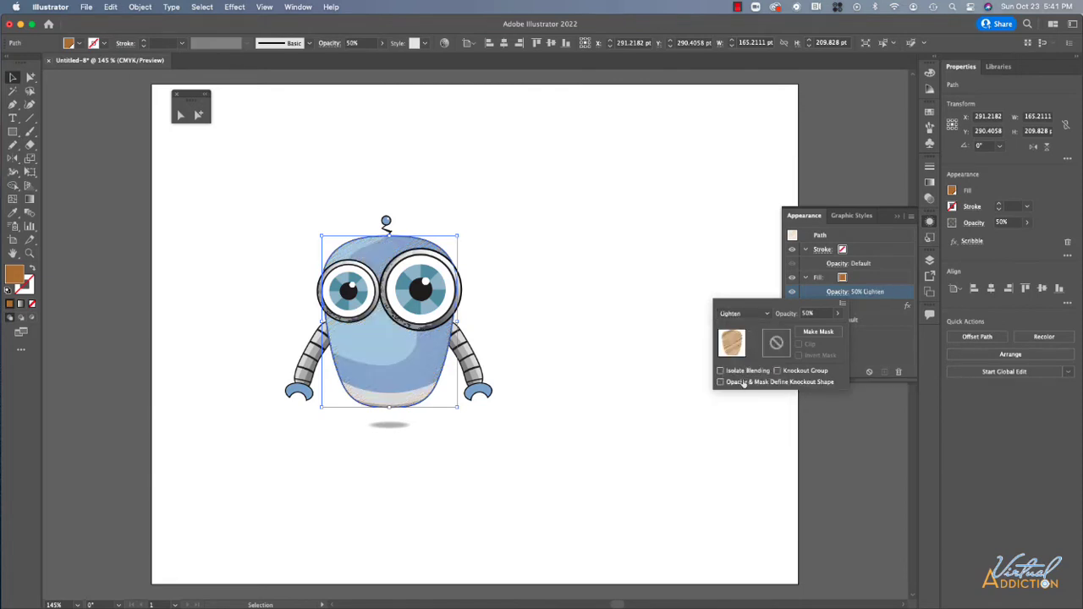
- Try the Screen and Color Dodge blending modes on the scribbled fill and settle on Overlay
click(752, 315)
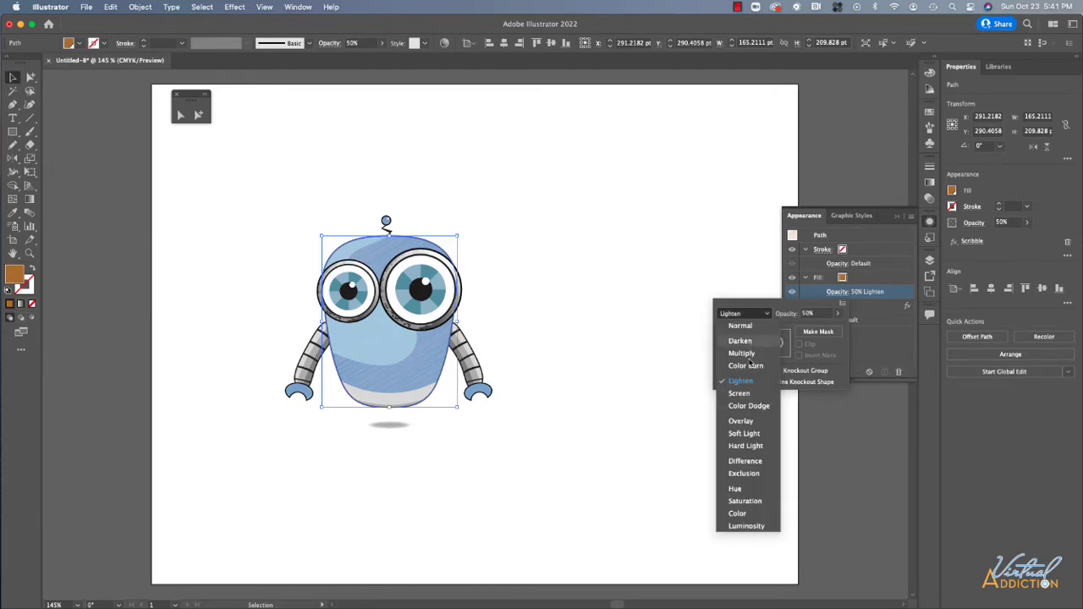
click(740, 393)
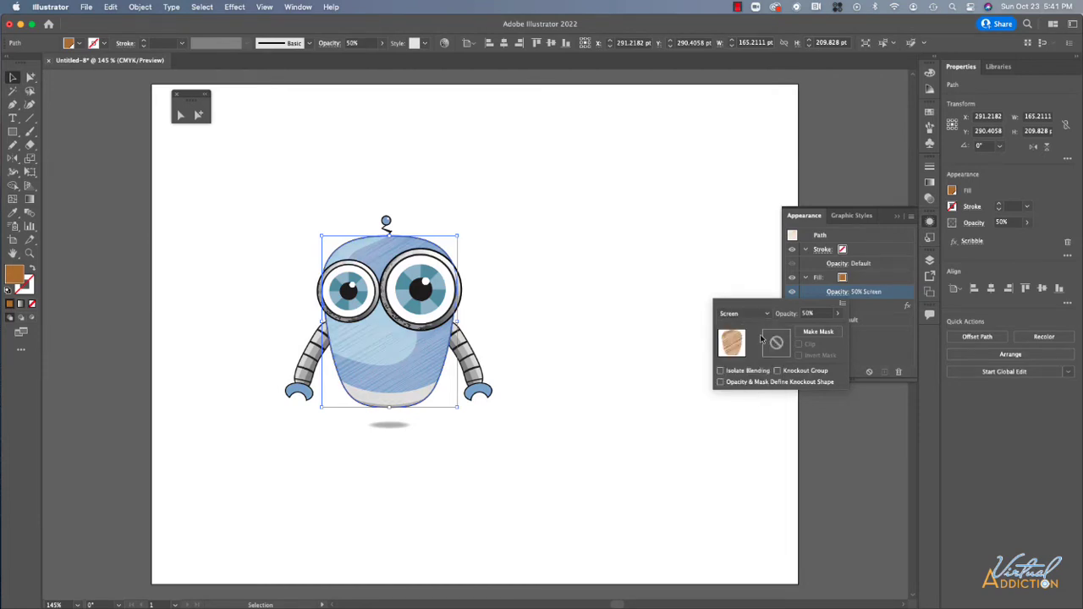
click(741, 316)
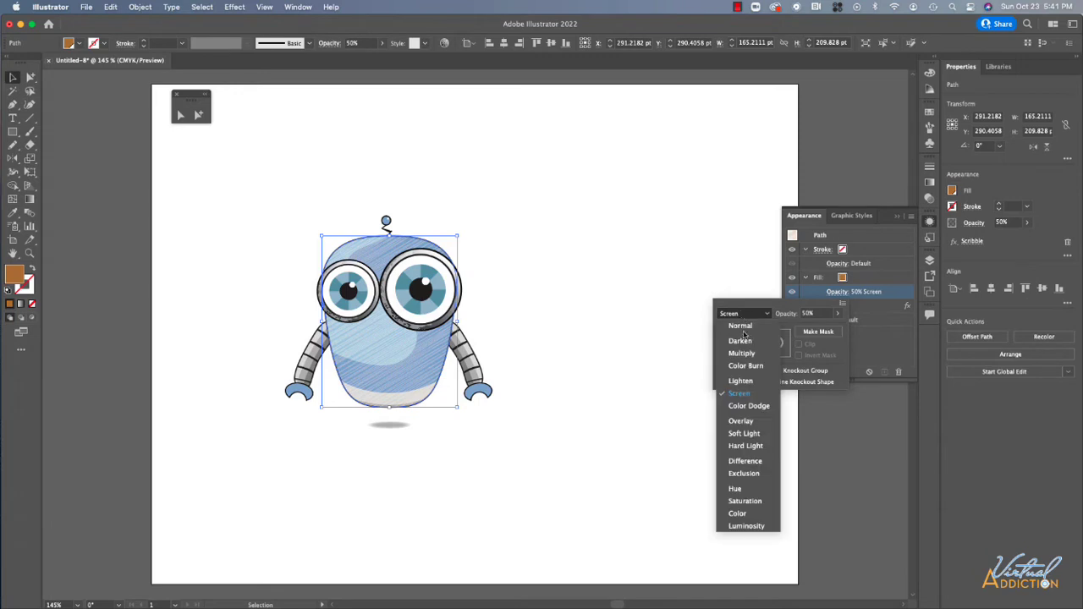
click(750, 407)
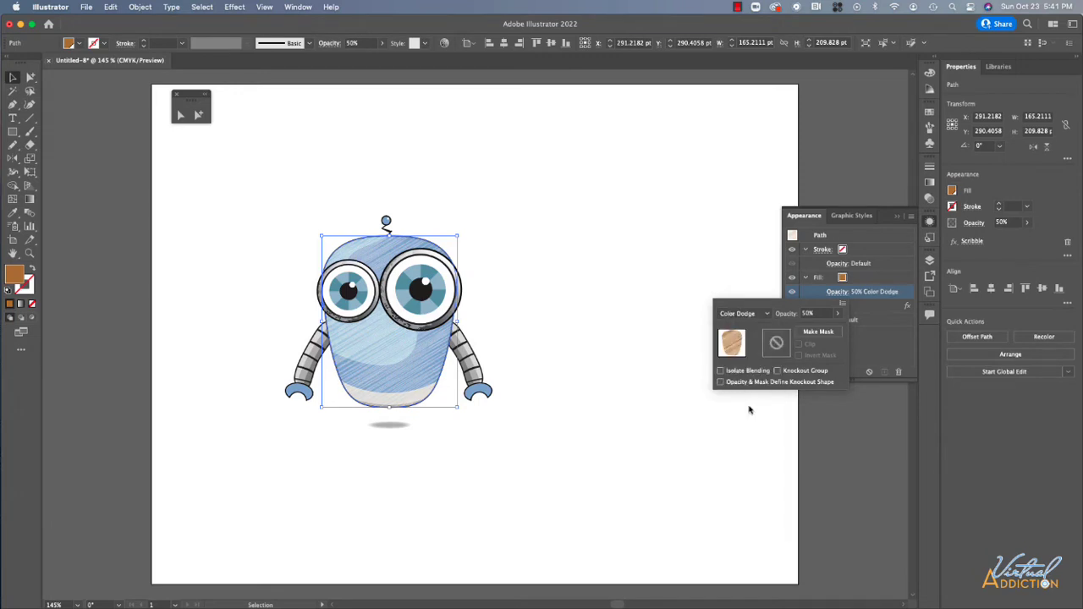
click(750, 314)
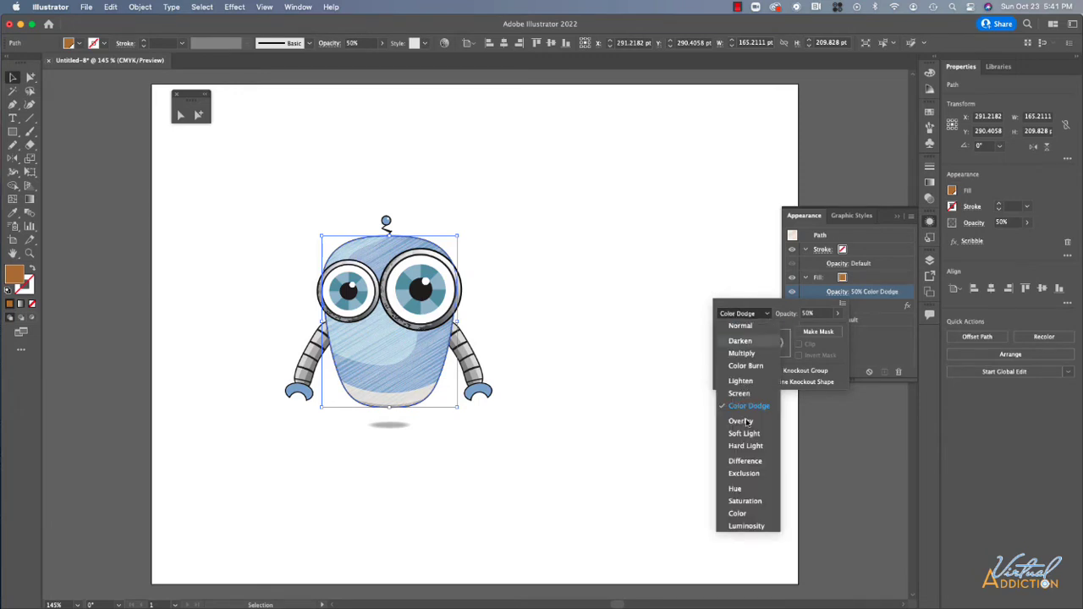
click(742, 421)
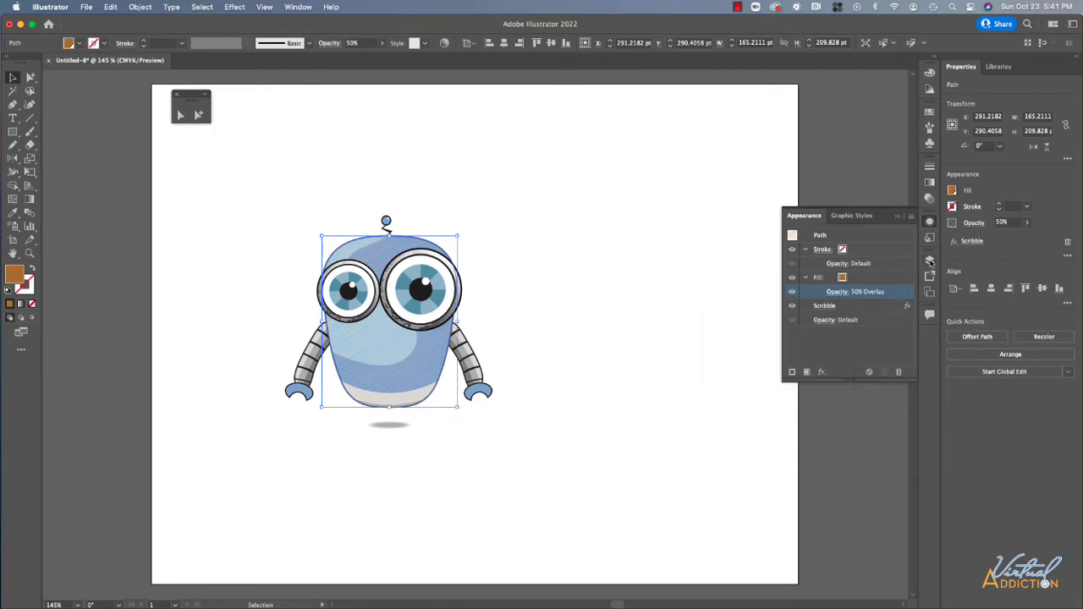
- Show the individual objects inside Layer 1 and select the robot's eyes group
click(929, 261)
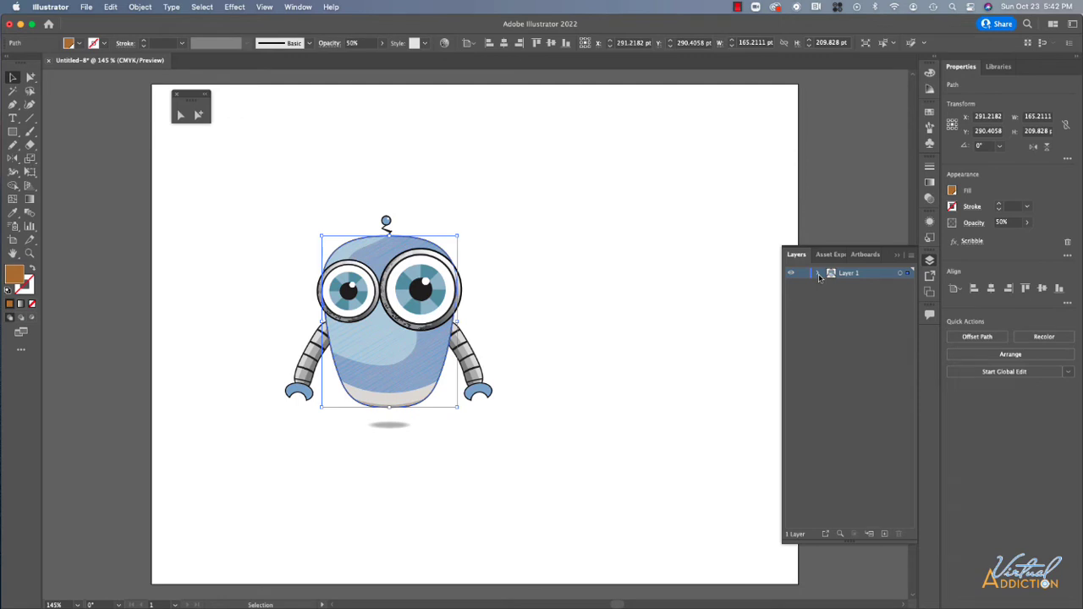
click(819, 273)
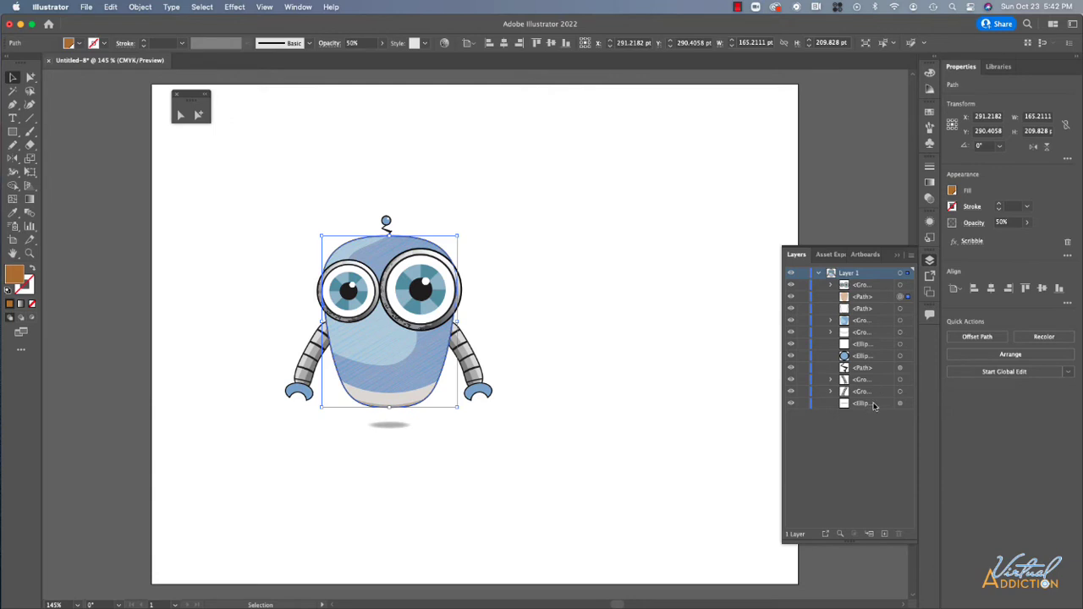
click(907, 286)
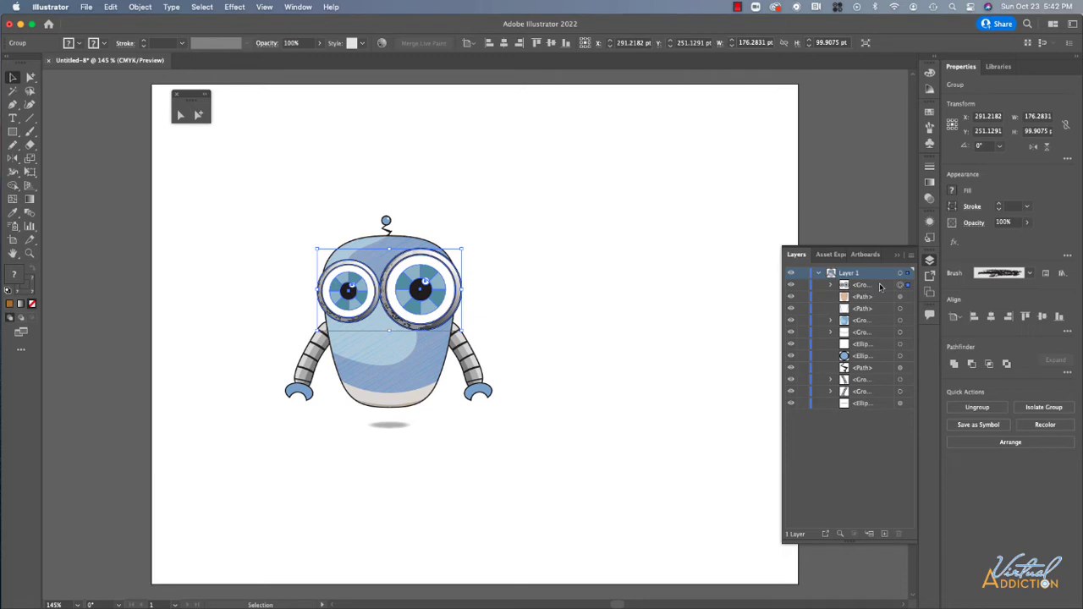
- Try moving the eyes group below the scribbled path in the stacking order and return it to the top
click(877, 286)
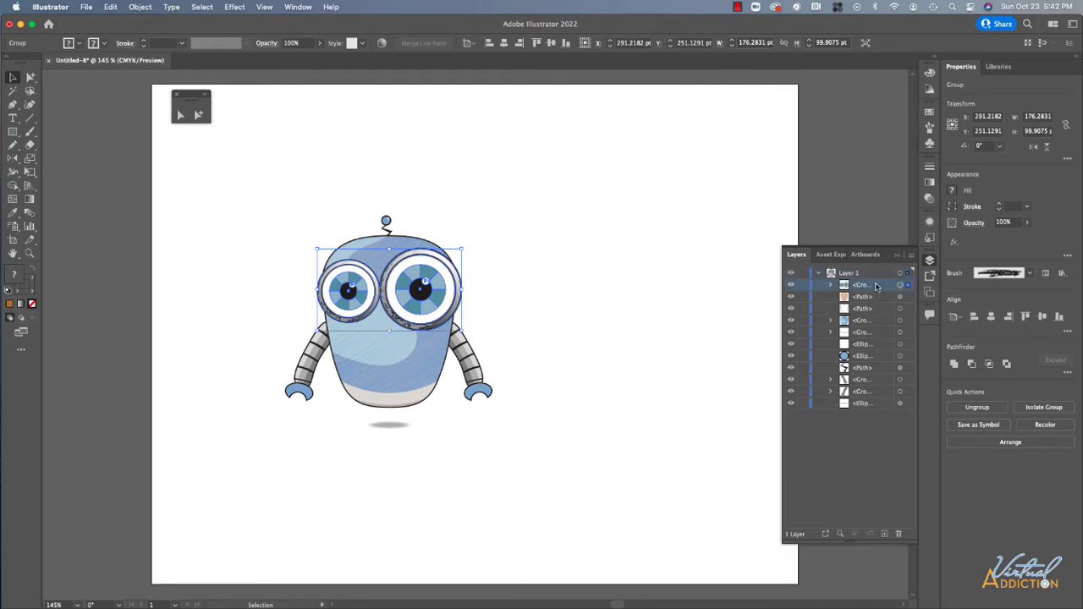
mouse_move(876, 286)
mouse_down()
mouse_move(878, 303)
mouse_move(865, 300)
mouse_up()
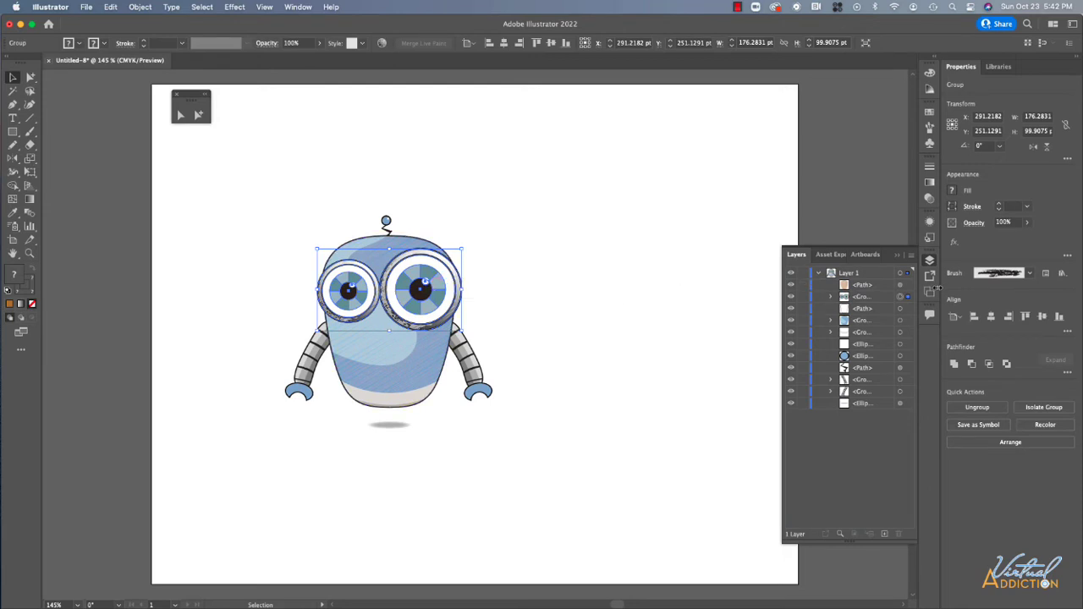
drag(872, 298, 875, 282)
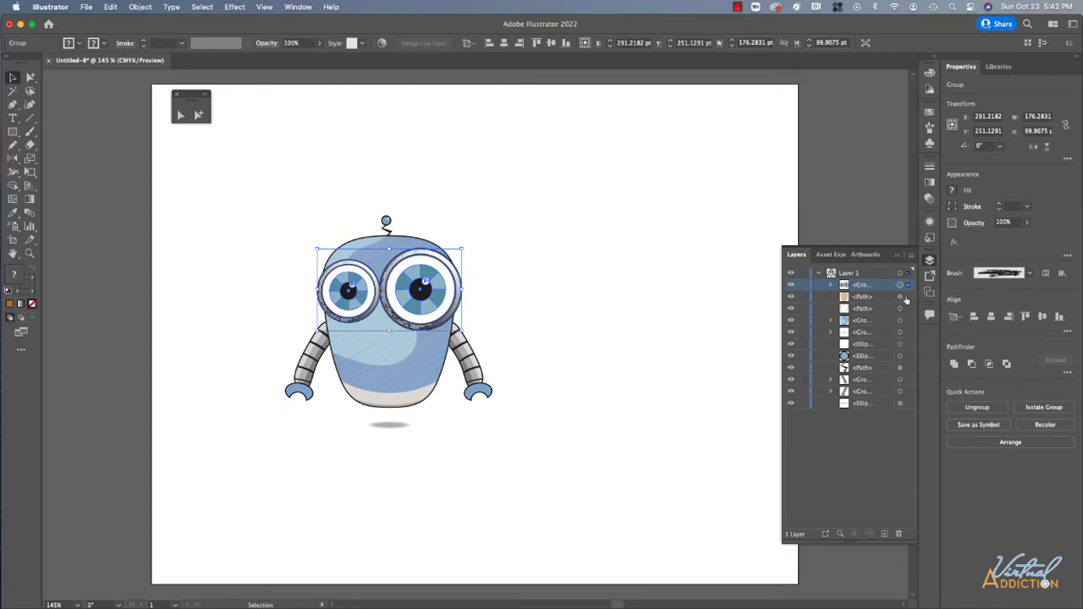
- Duplicate the brown scribbled body path within Layer 1, toggle the copy's visibility, and select the upper copy
click(902, 297)
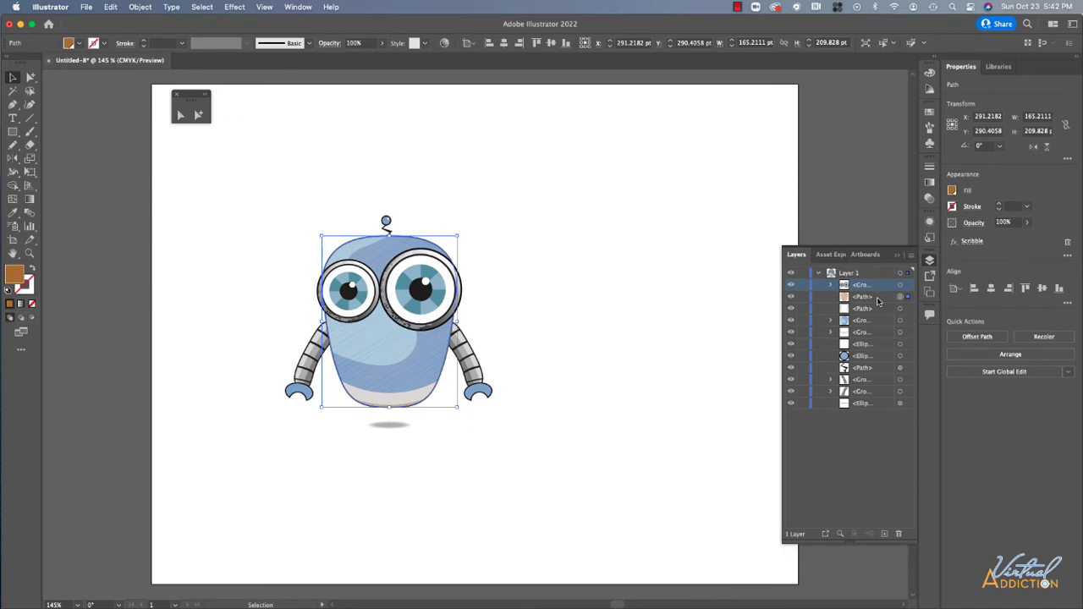
click(878, 300)
click(912, 256)
click(884, 445)
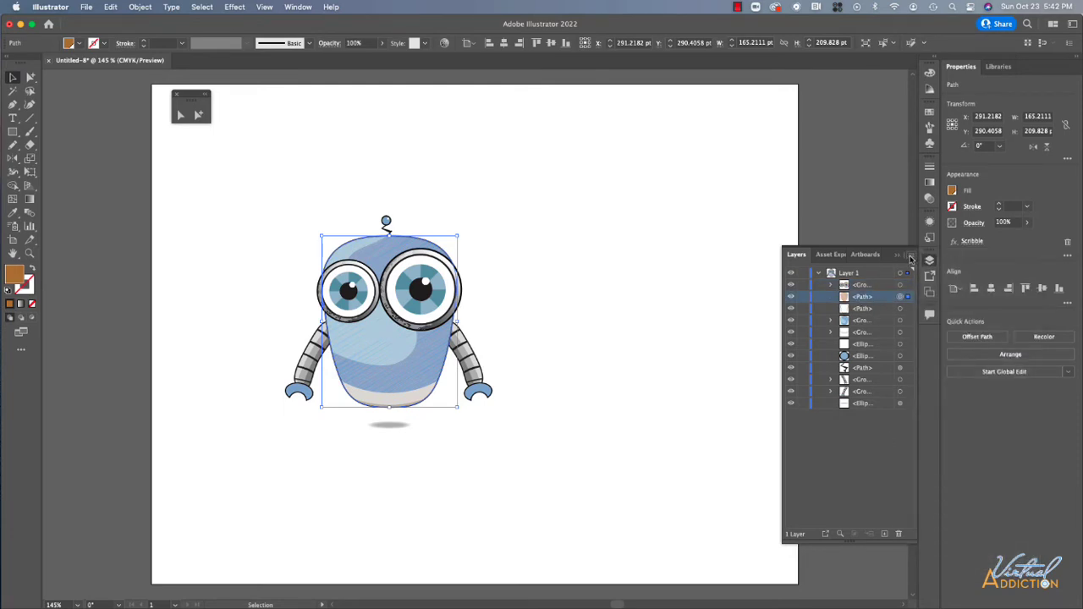
click(911, 258)
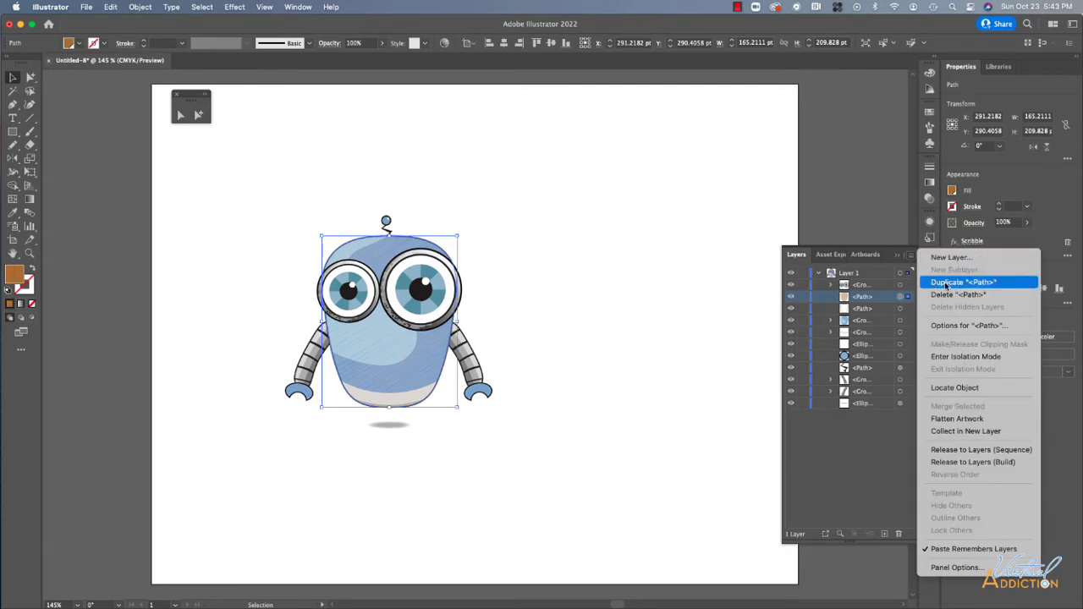
click(946, 285)
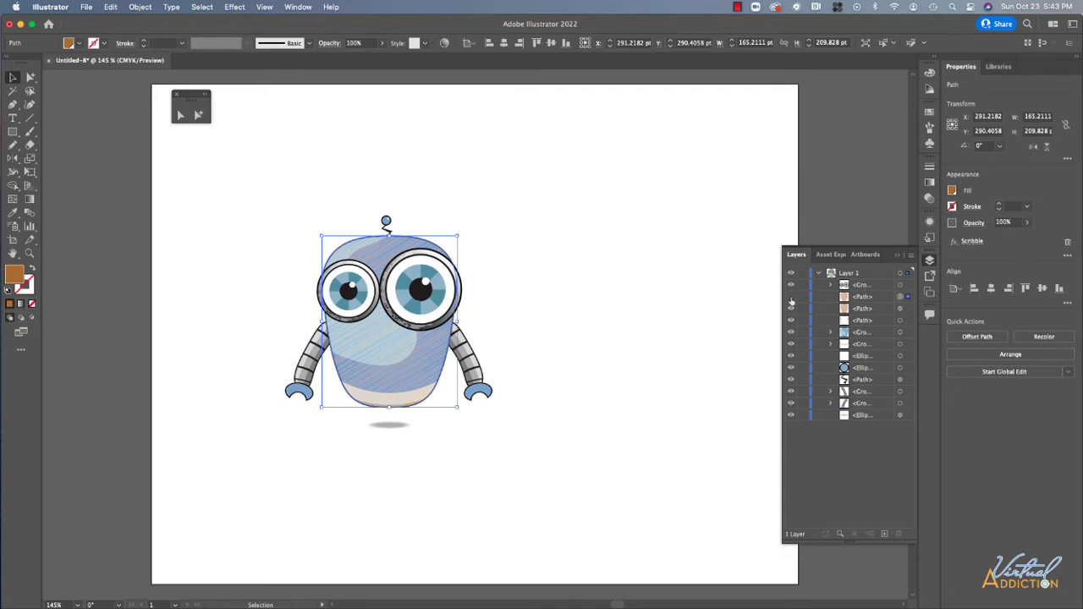
click(792, 298)
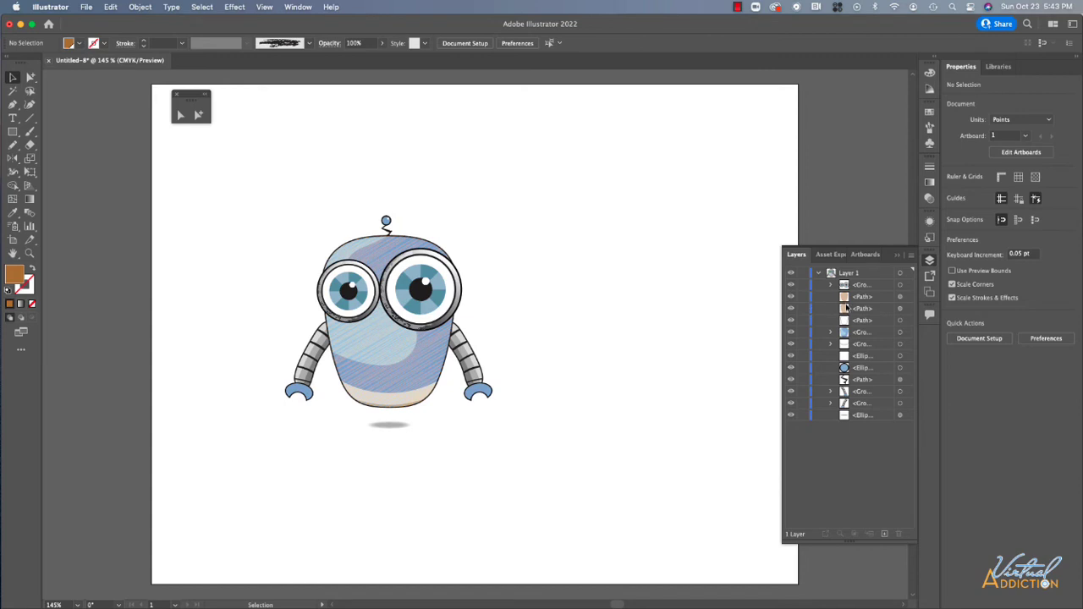
click(902, 297)
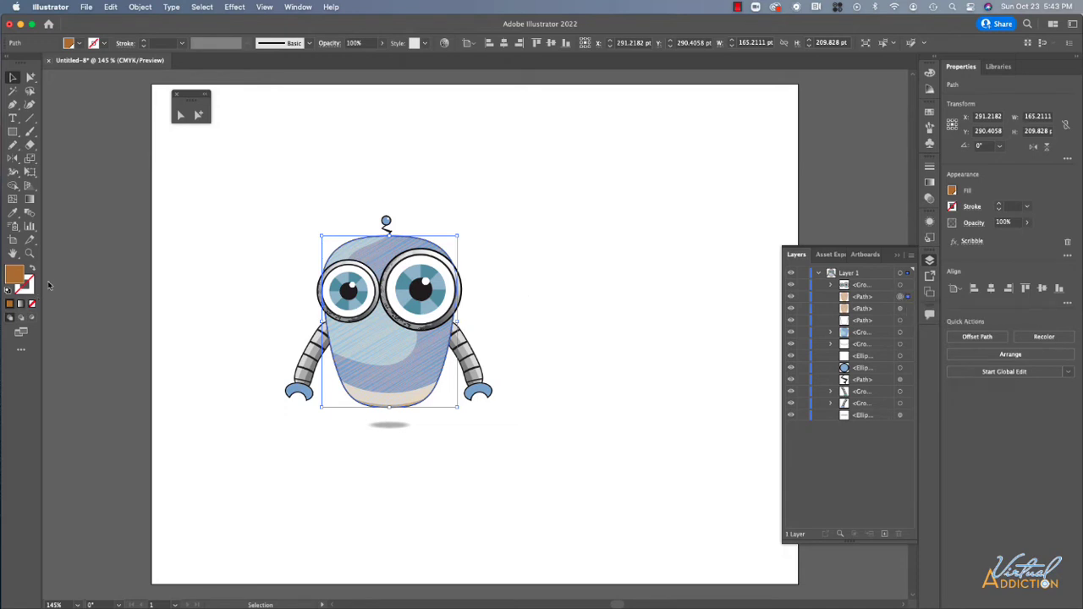
- Recolour the upper scribbled path's fill with the darker reddish-brown swatch and set that fill's blending mode to Screen
click(930, 113)
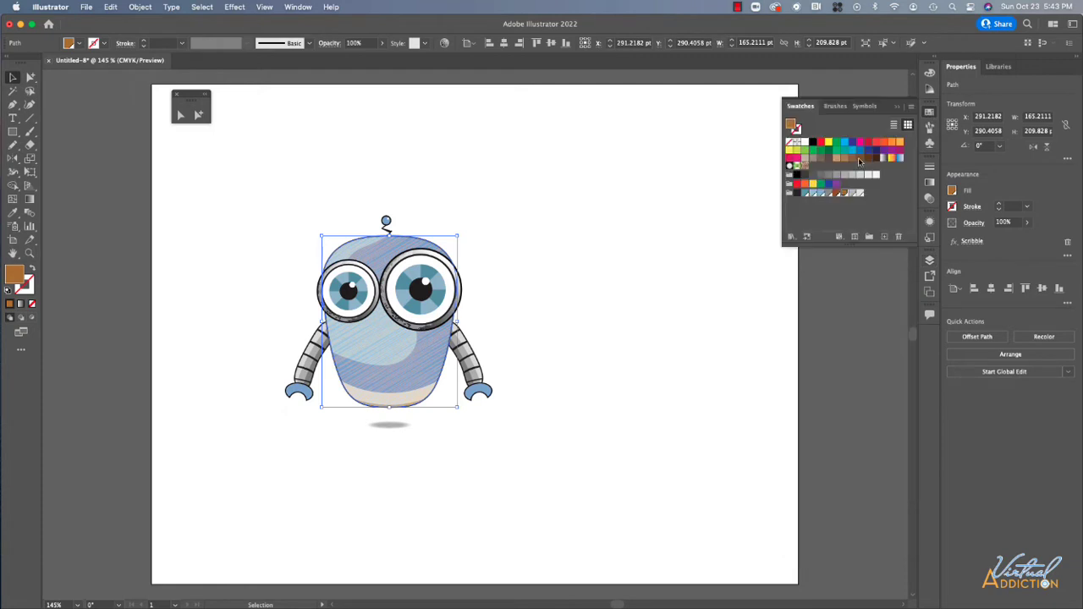
click(836, 195)
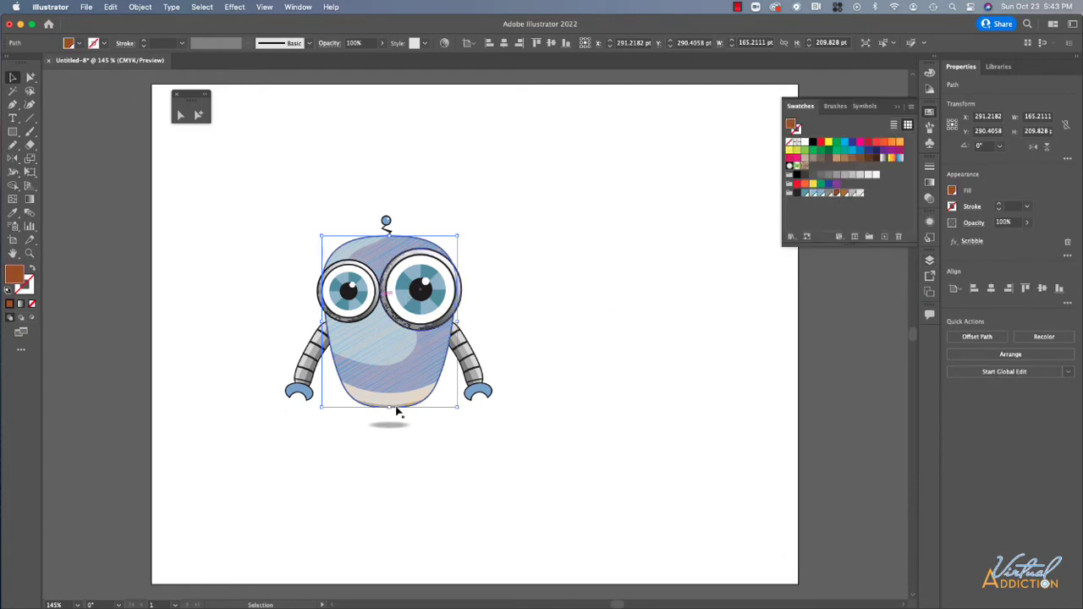
click(931, 224)
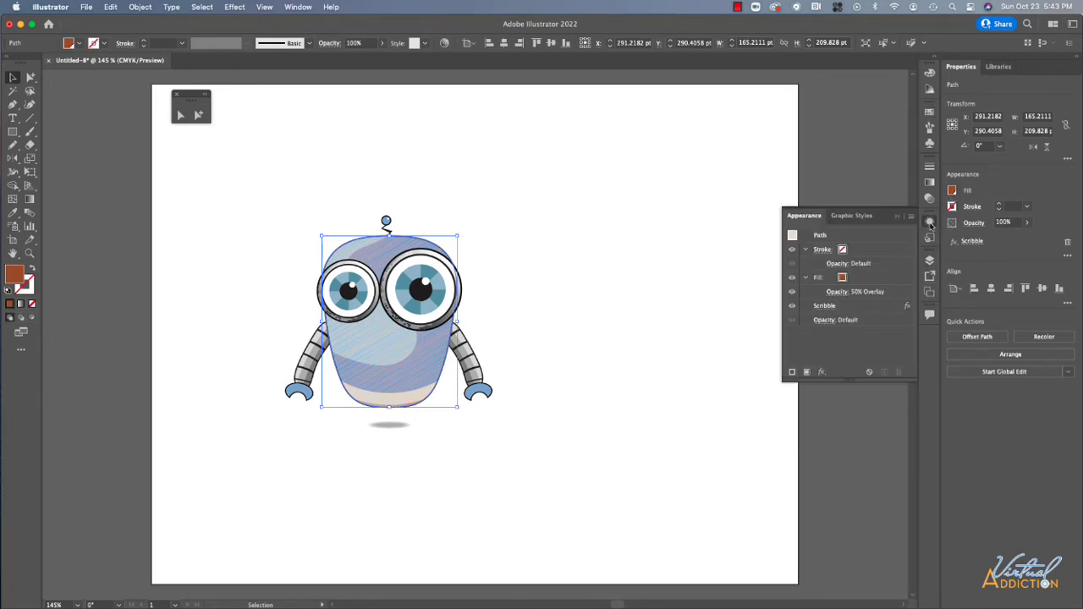
click(838, 292)
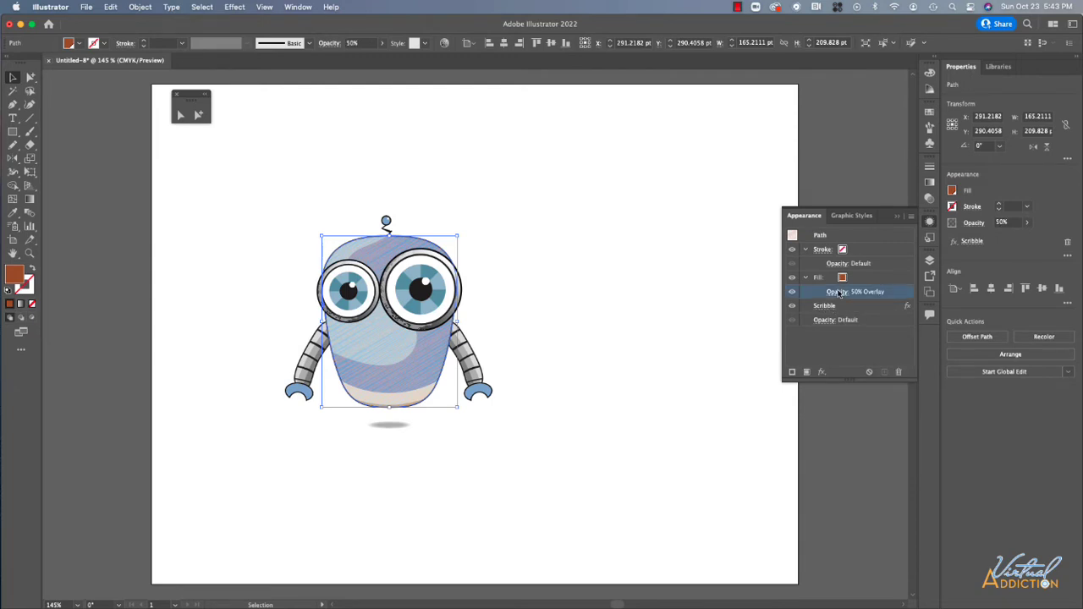
click(744, 315)
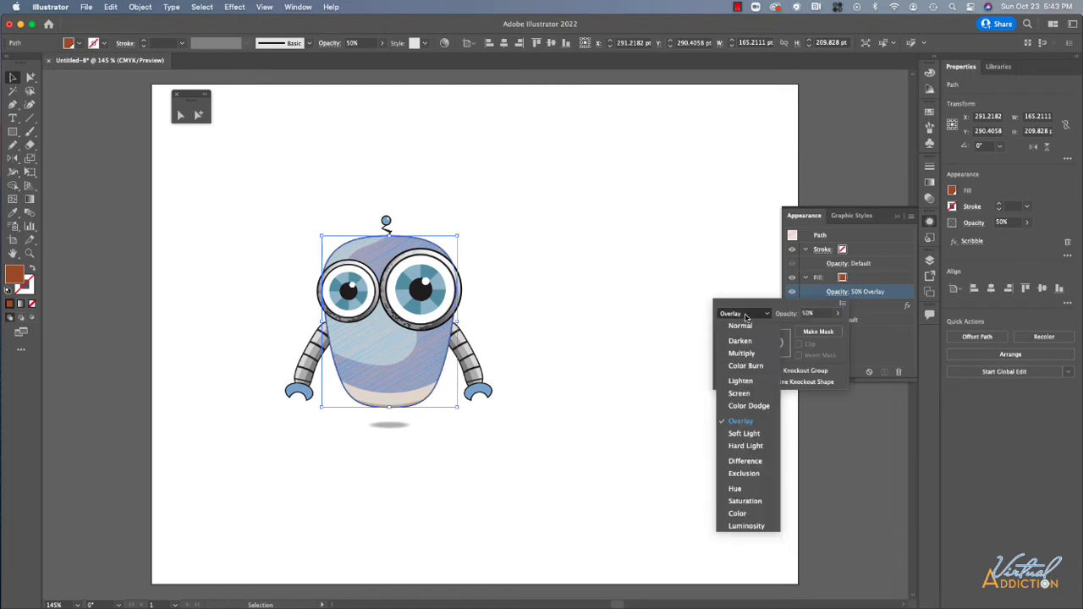
click(741, 394)
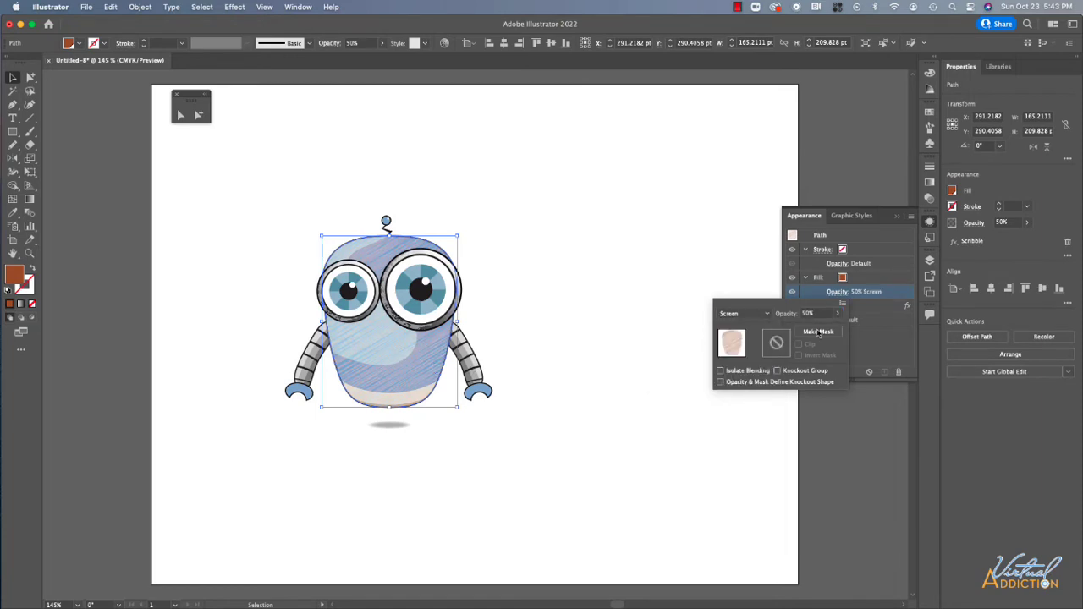
- Reduce the opacity of the Screen-blended scribbled fill to 25%
drag(820, 314, 780, 314)
text(25)
click(758, 316)
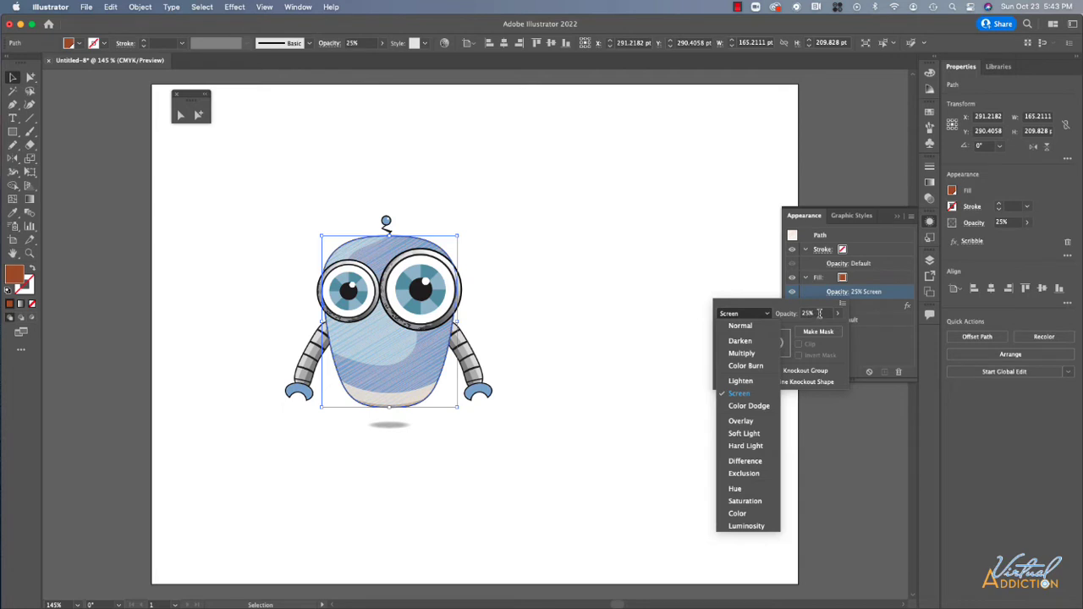
click(820, 315)
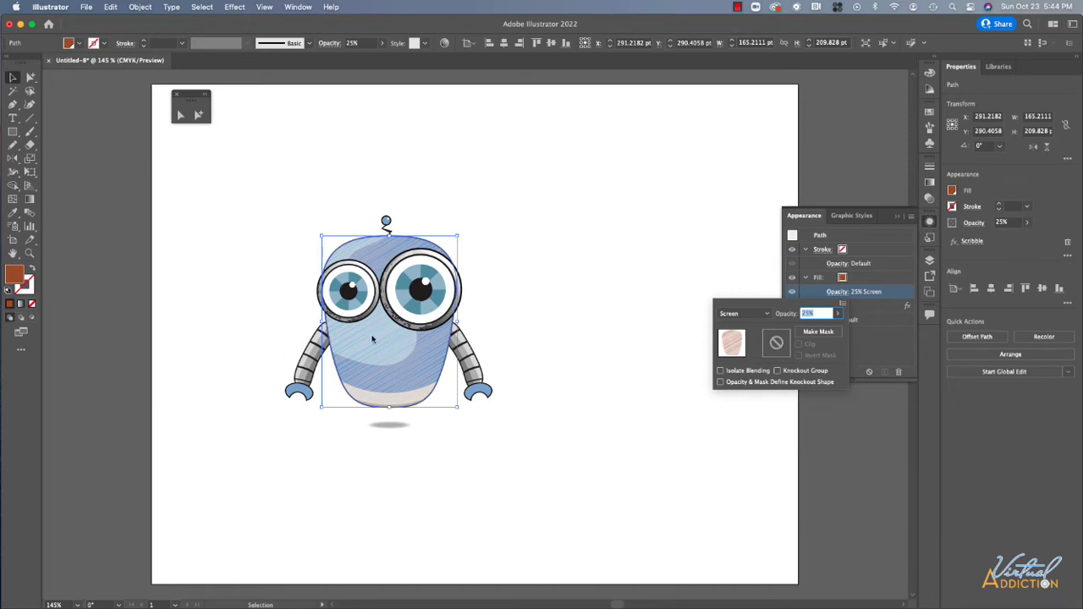
click(726, 245)
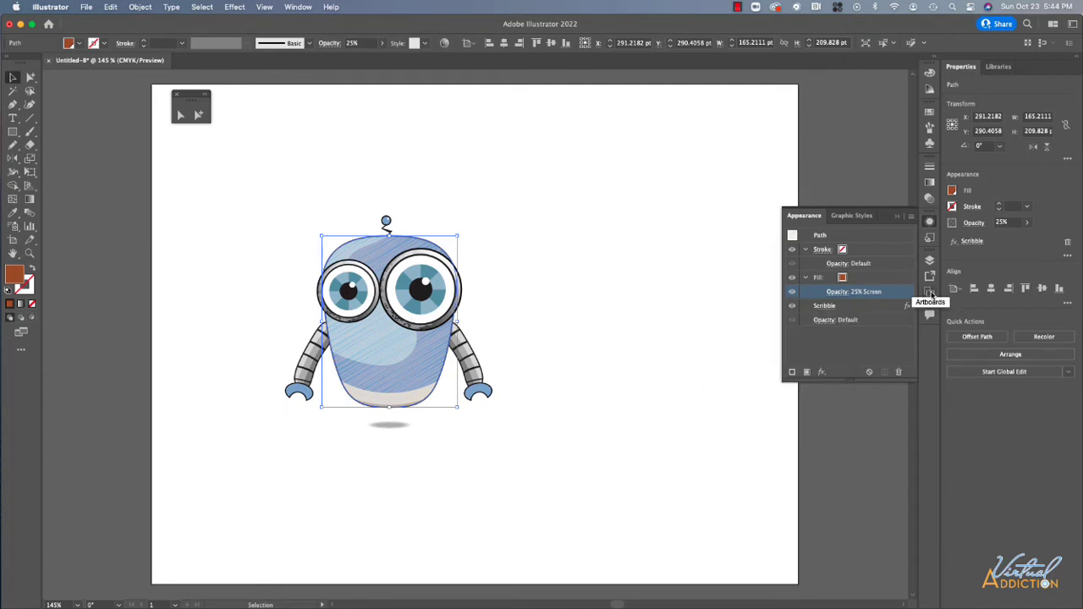
- Add an Offset Path effect of -3 pt with Miter joins to the upper scribbled body path
click(930, 260)
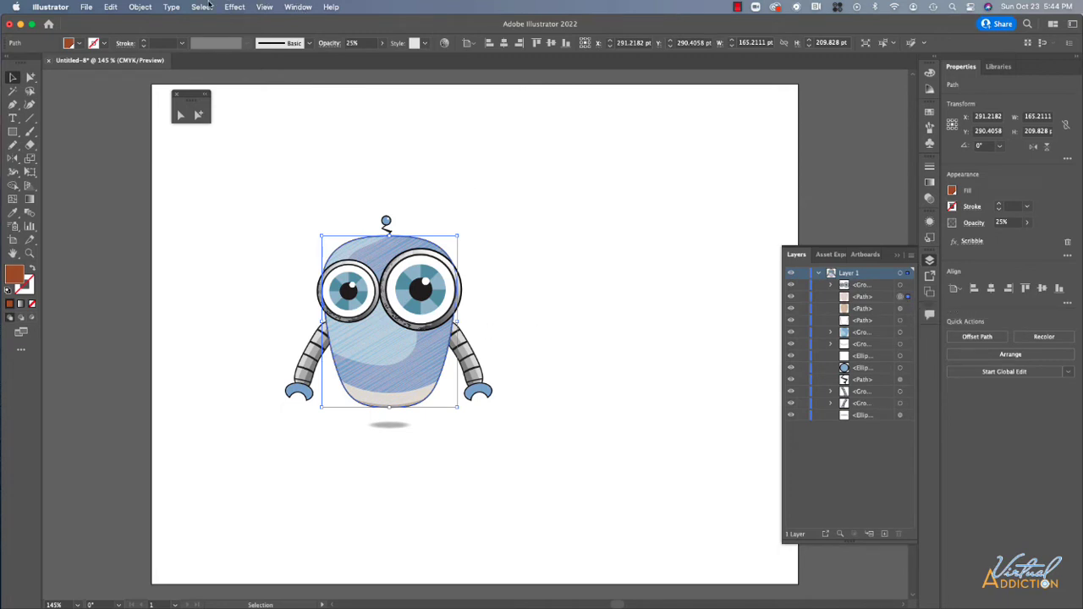
click(240, 10)
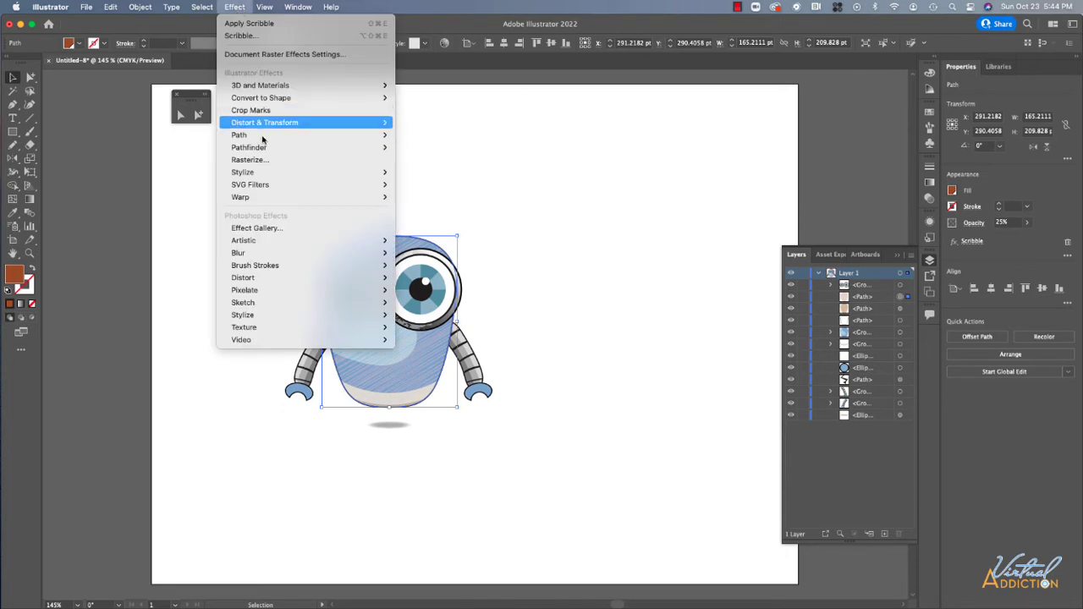
mouse_move(262, 139)
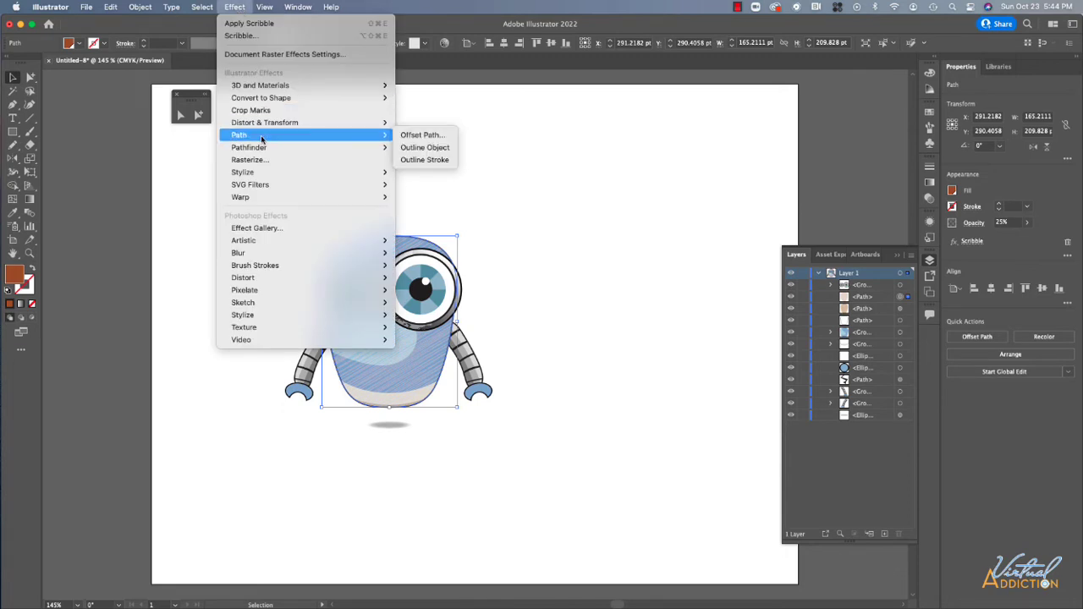
click(435, 136)
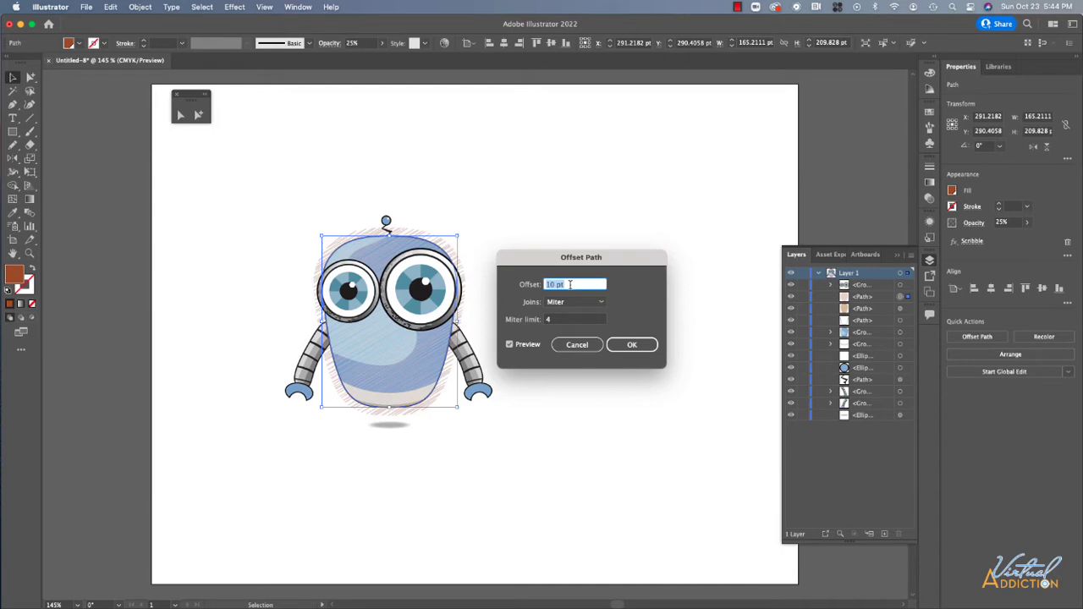
text(-3)
click(569, 320)
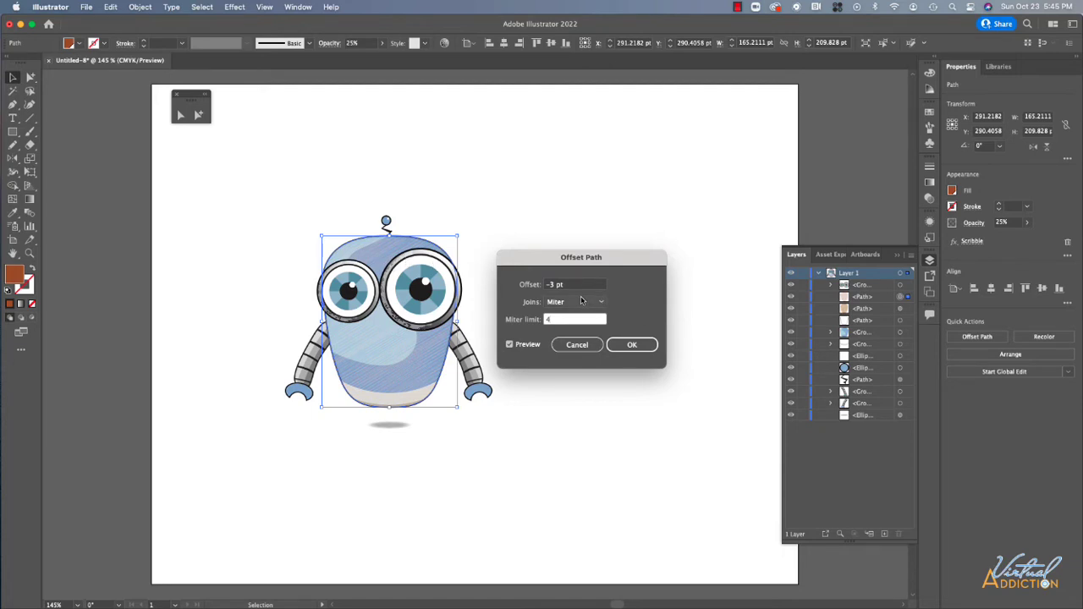
key(Tab)
key(Return)
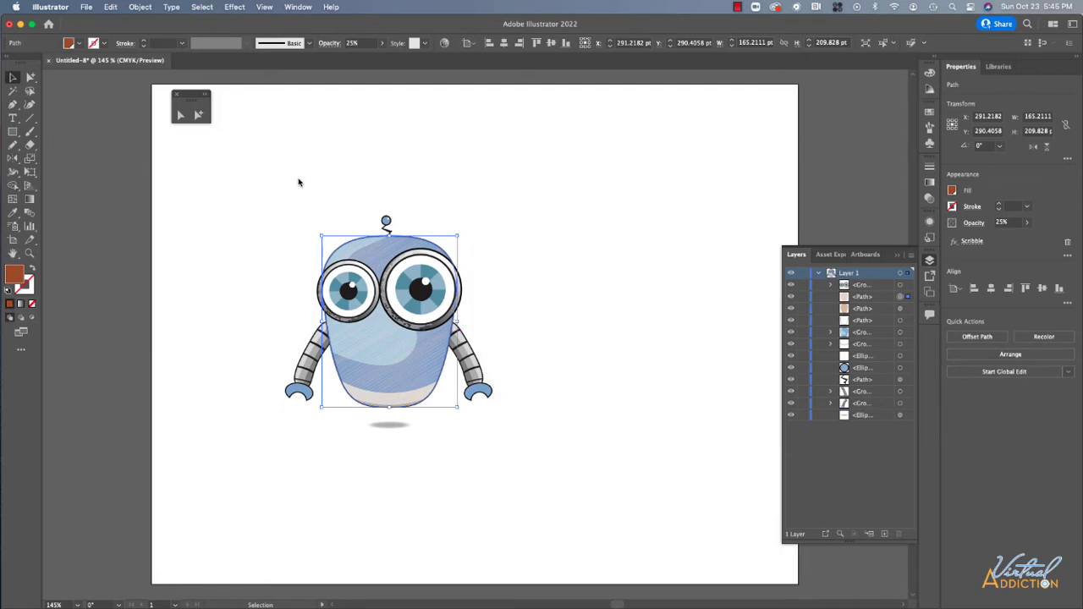
- Begin a Roughen effect on the upper body path, trying a relative size of 35% and setting the detail to 30 per inch
click(236, 8)
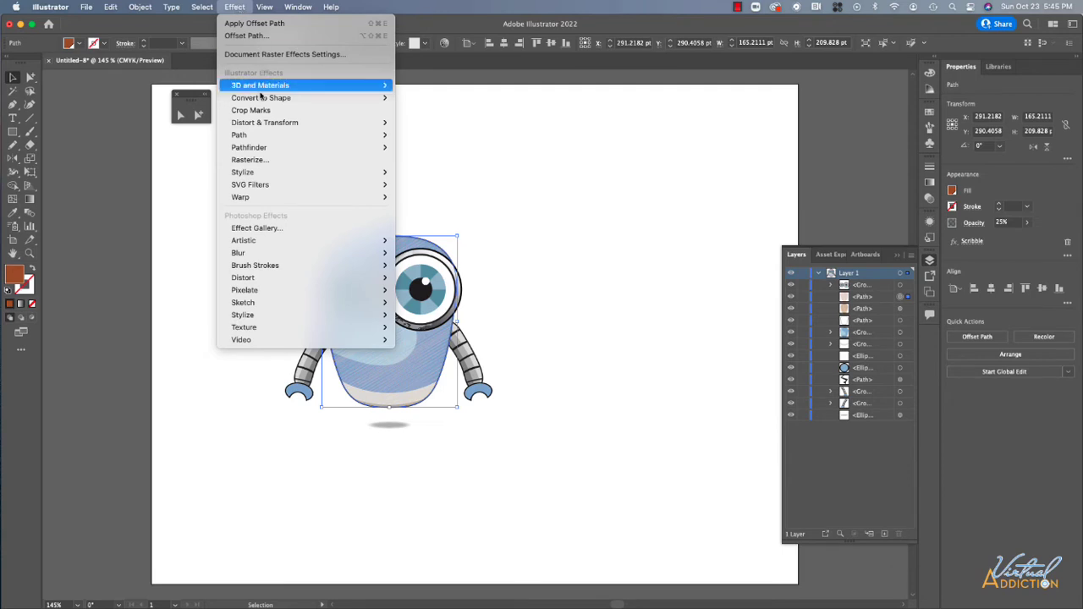
mouse_move(259, 123)
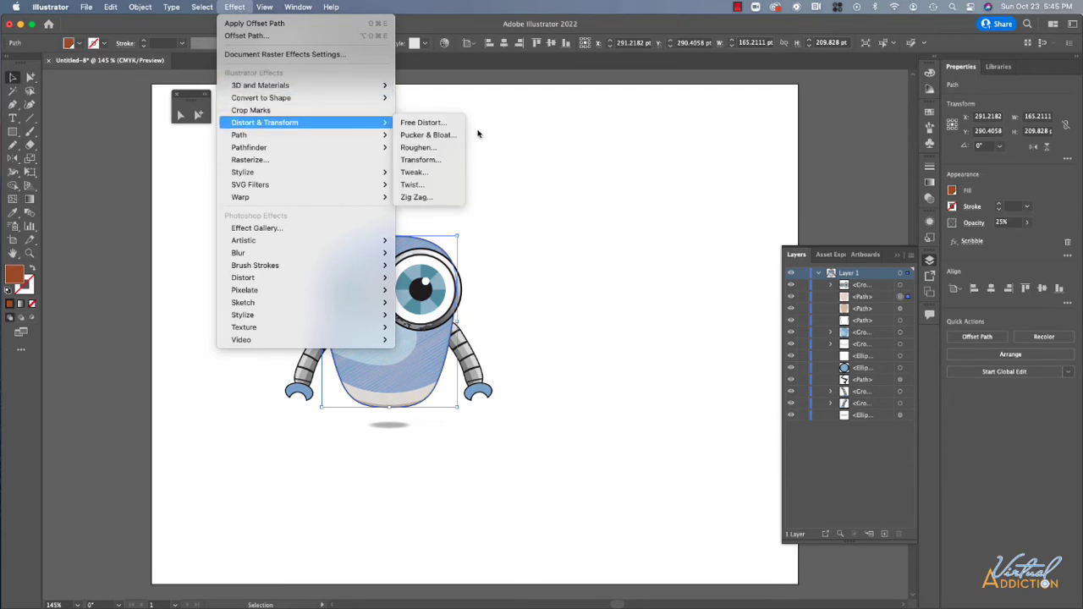
click(419, 147)
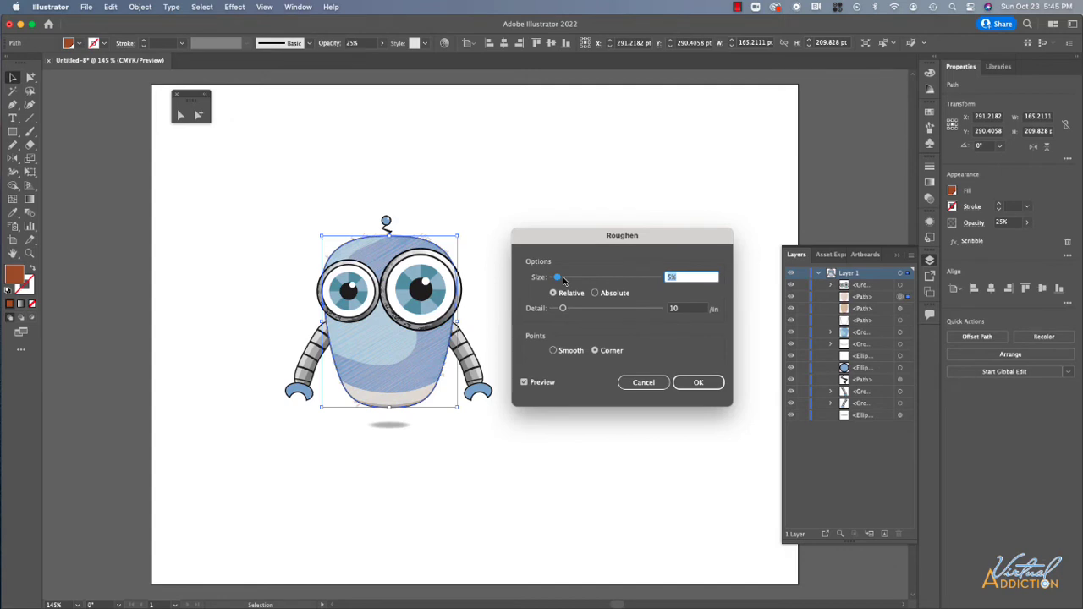
drag(557, 279, 590, 279)
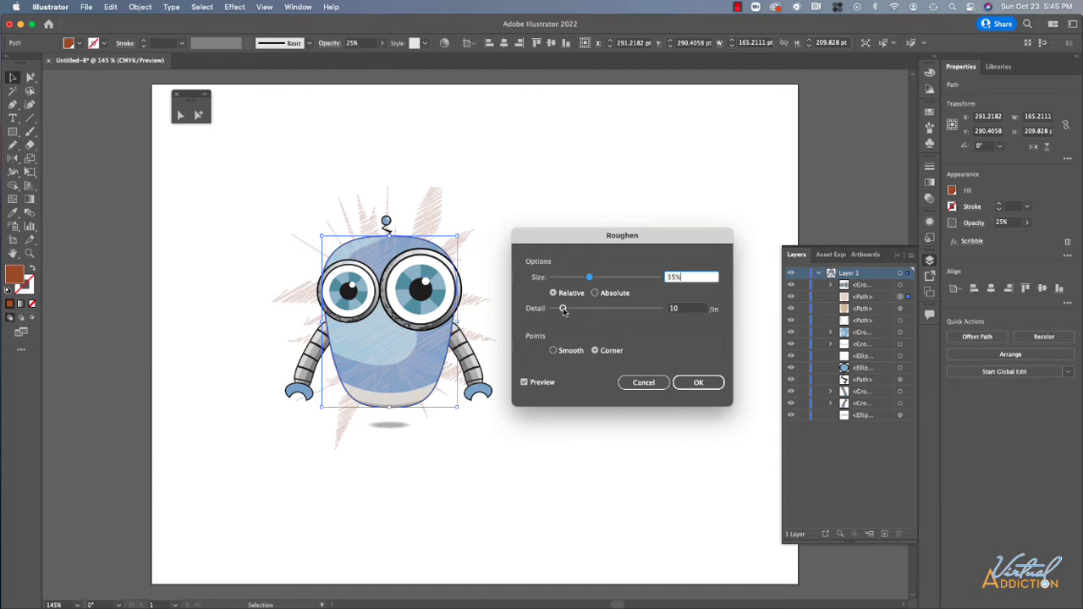
drag(563, 308, 599, 311)
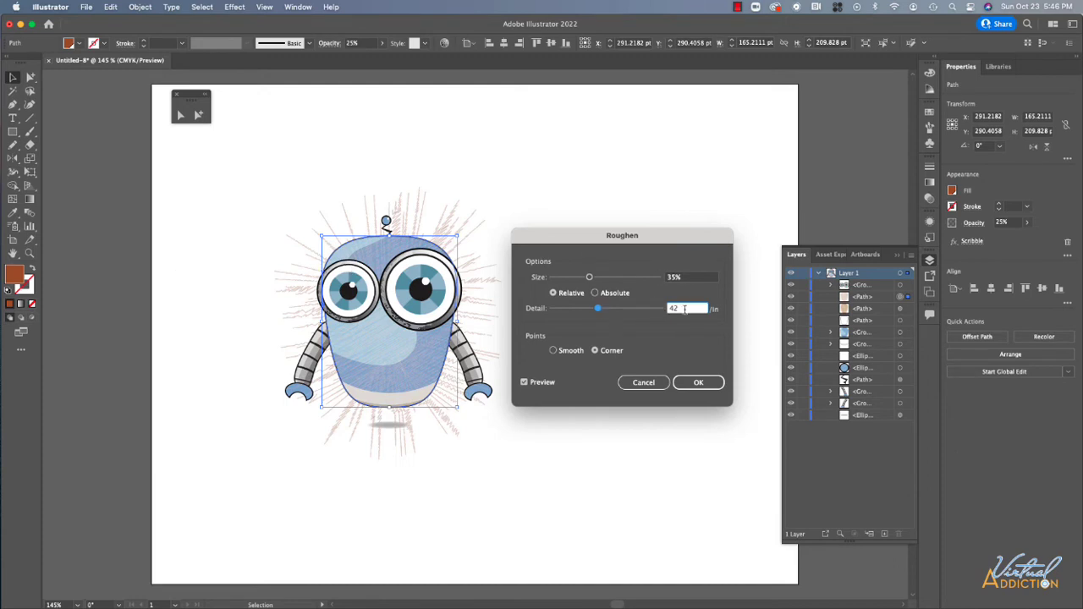
drag(687, 310, 633, 311)
text(30)
key(shift+Tab)
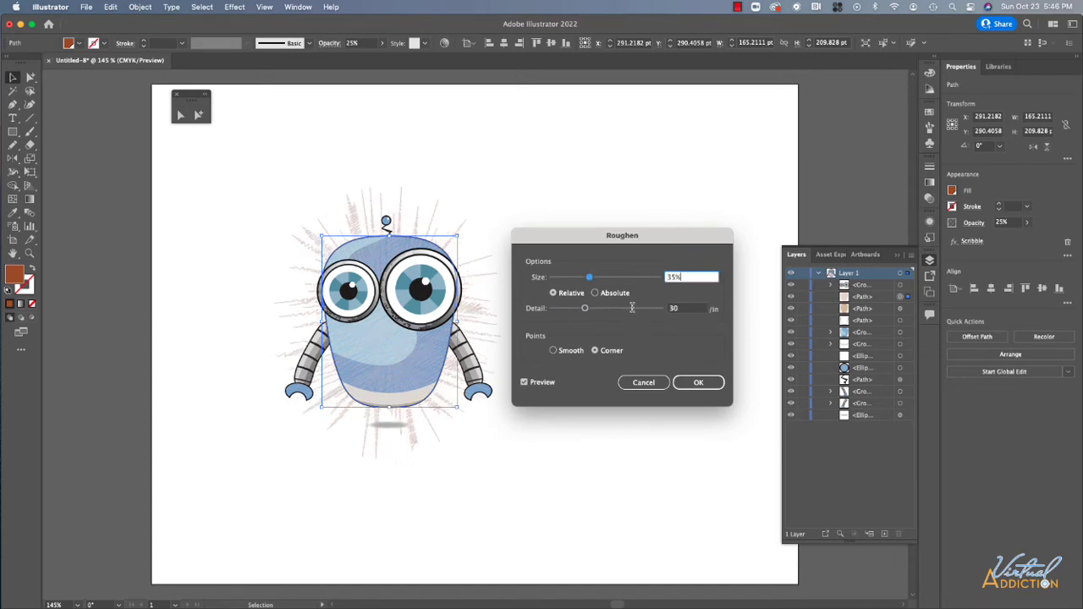
- Compare Smooth and Corner points for the roughening and settle on Smooth
click(693, 276)
click(553, 352)
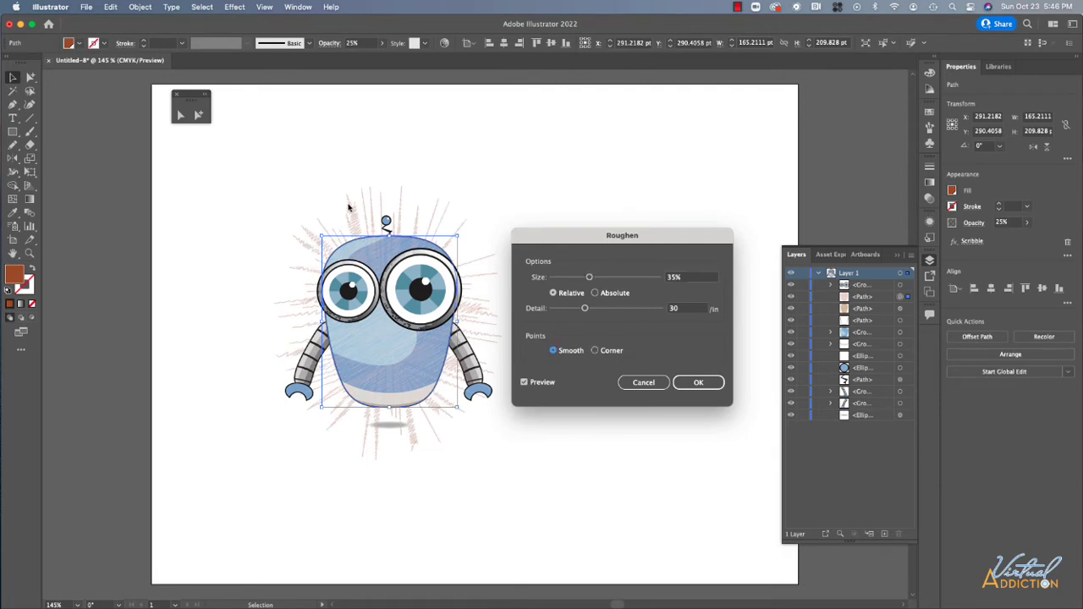
click(596, 351)
click(554, 351)
- Try a Roughen size of 4%, settle on 2%, and apply the effect
click(690, 278)
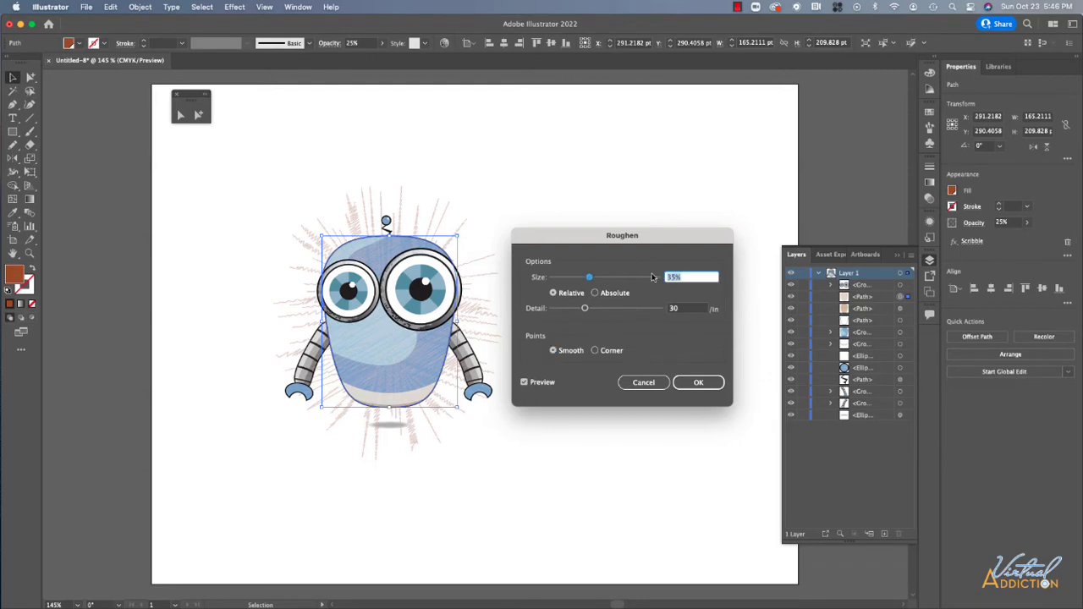
text(4)
key(Tab)
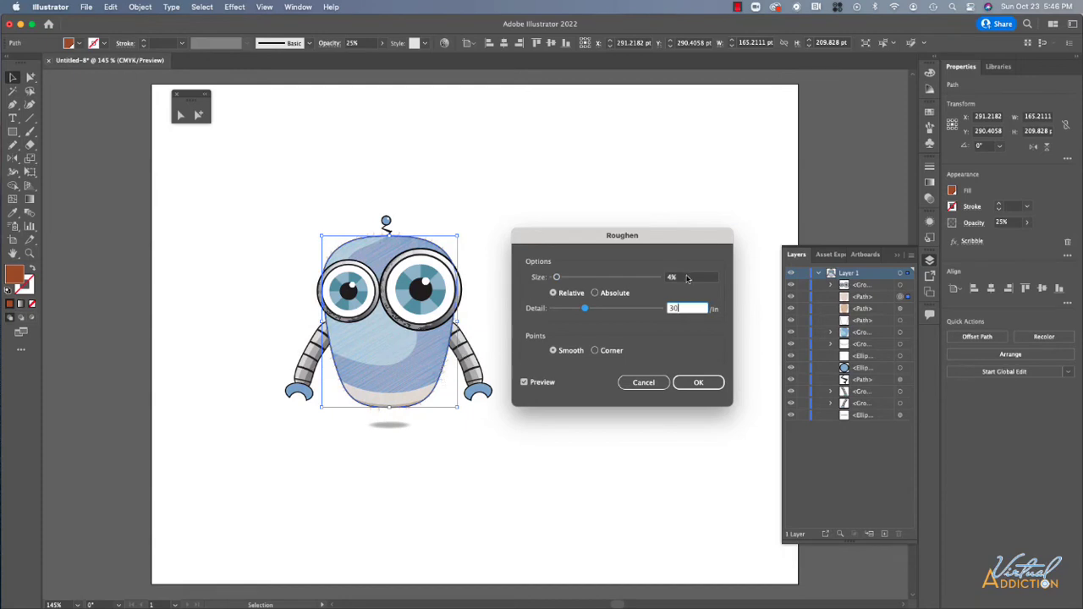
click(687, 279)
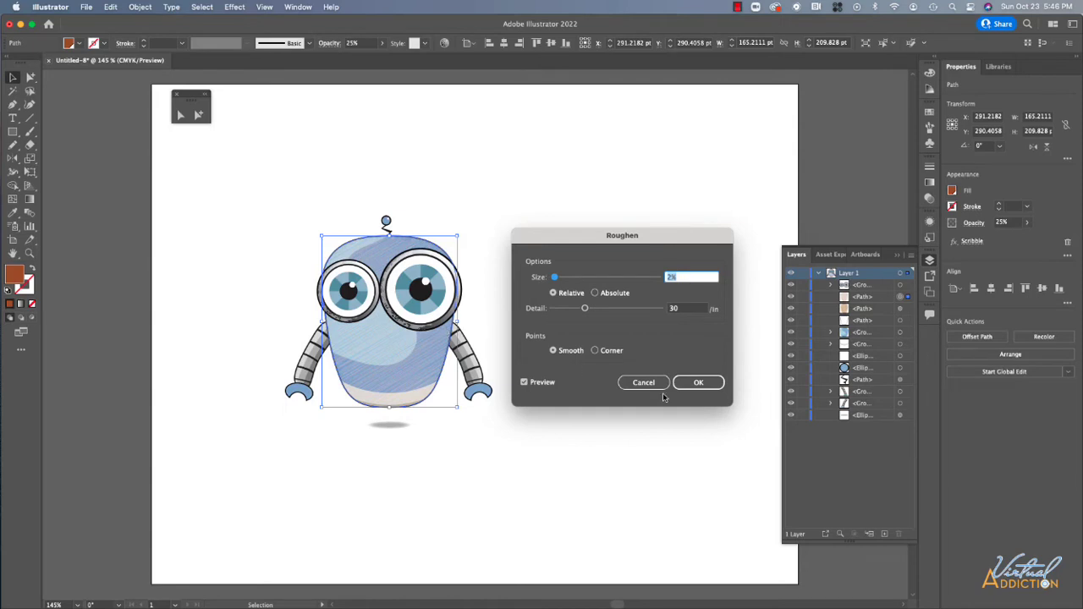
click(695, 384)
click(696, 384)
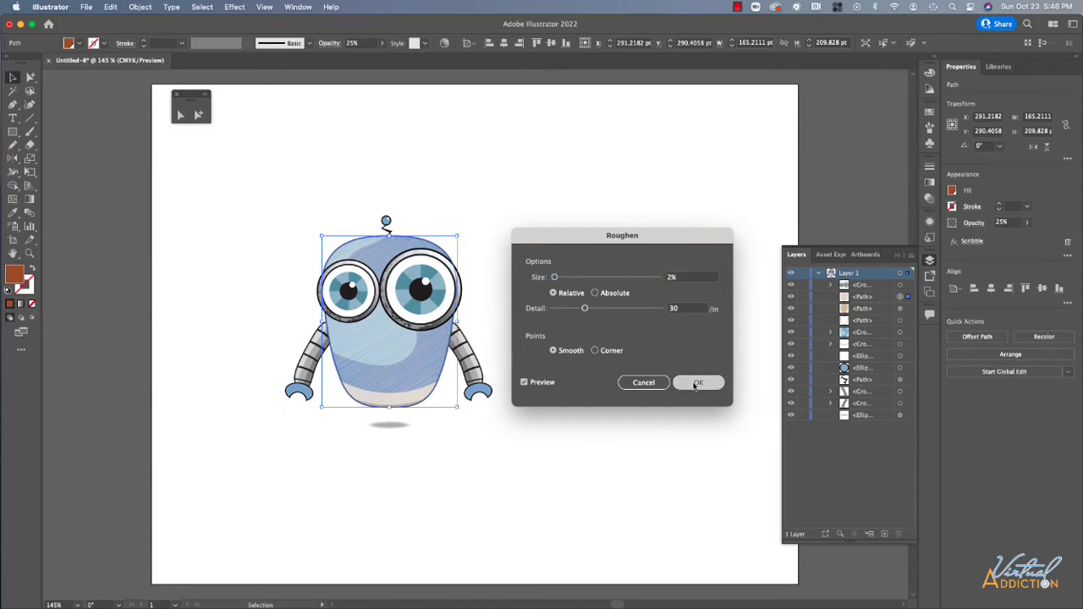
- Duplicate the roughened scribbled path within Layer 1
click(880, 298)
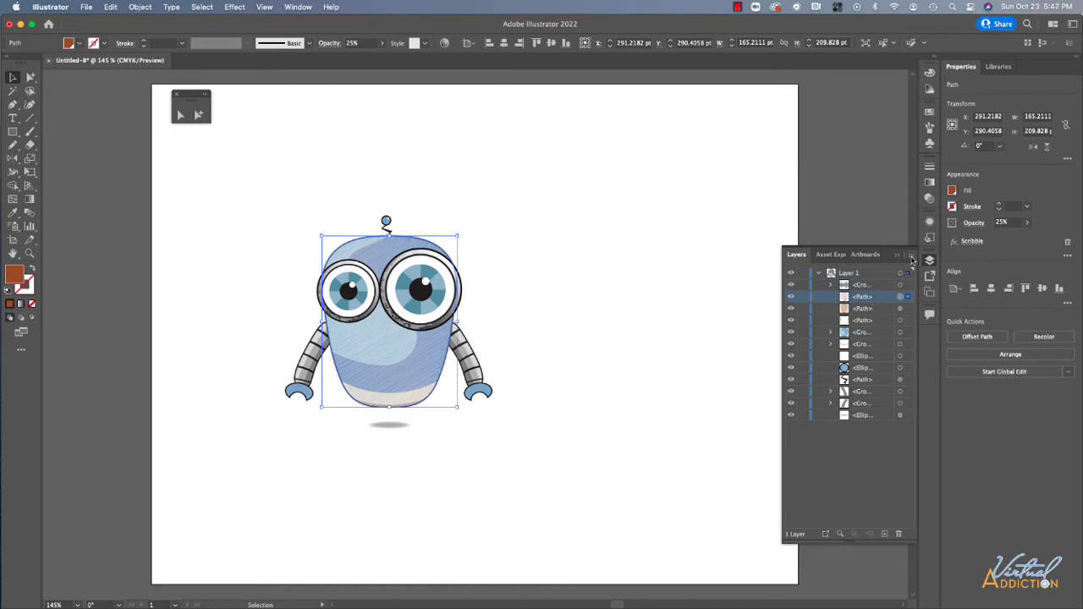
click(911, 257)
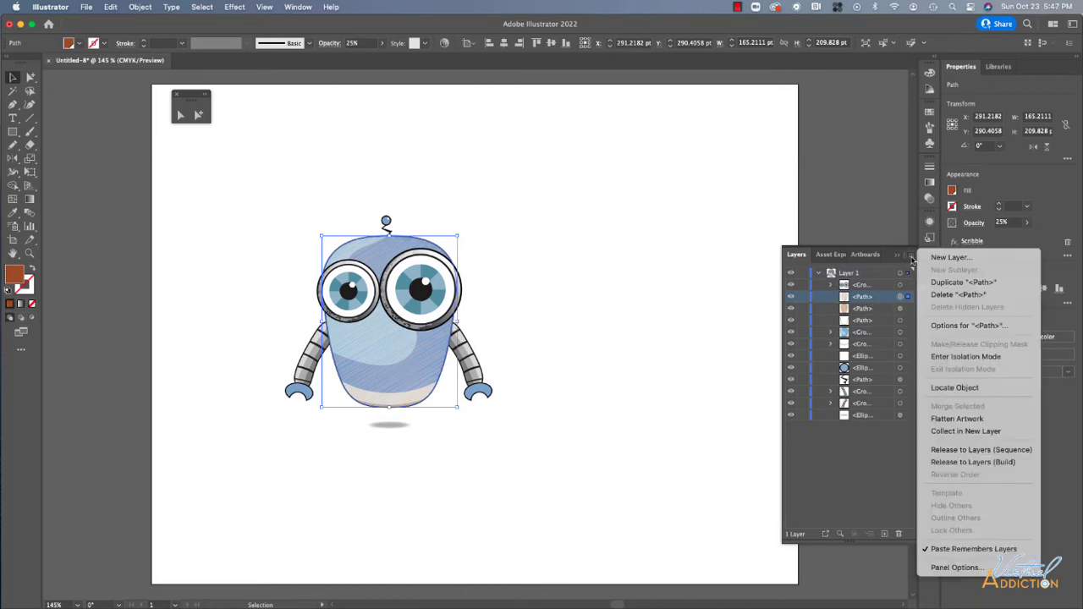
click(951, 286)
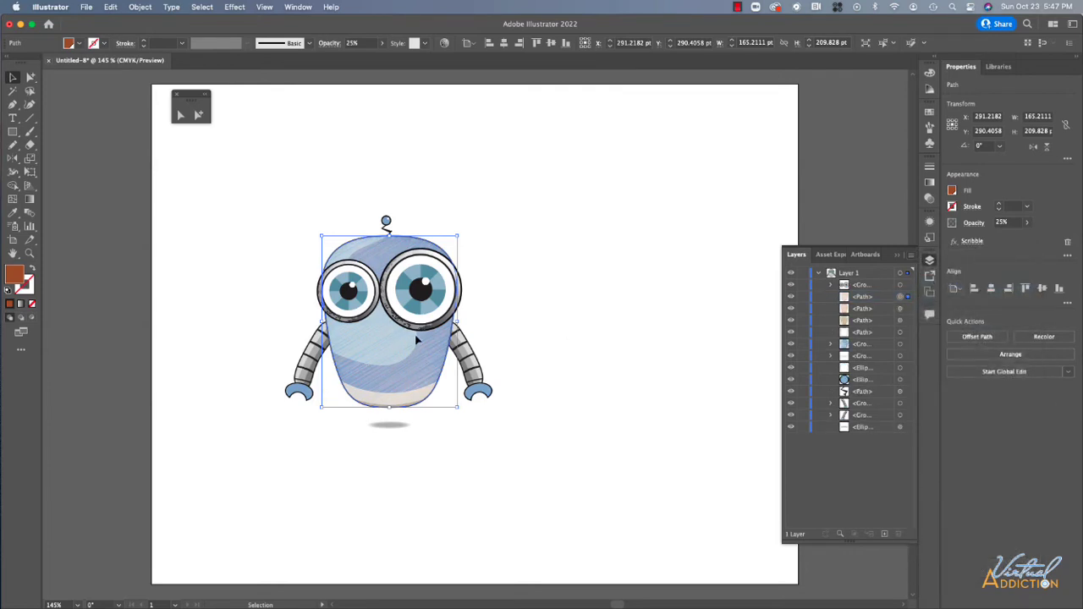
- Set the newest duplicate's fill blending mode to Overlay and show the list of objects in Layer 1 again
click(929, 223)
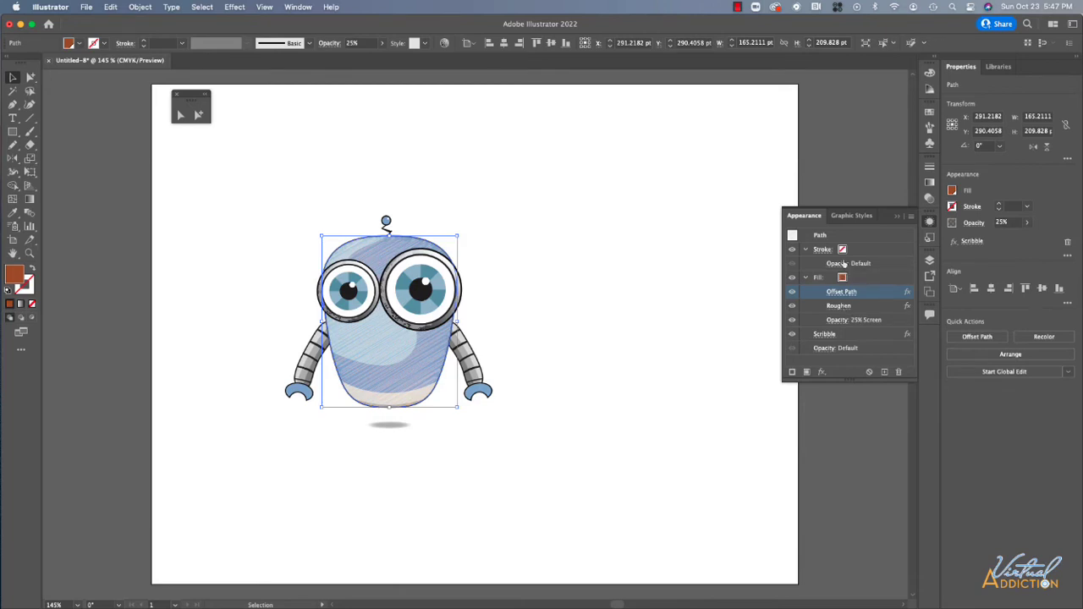
click(838, 320)
click(838, 320)
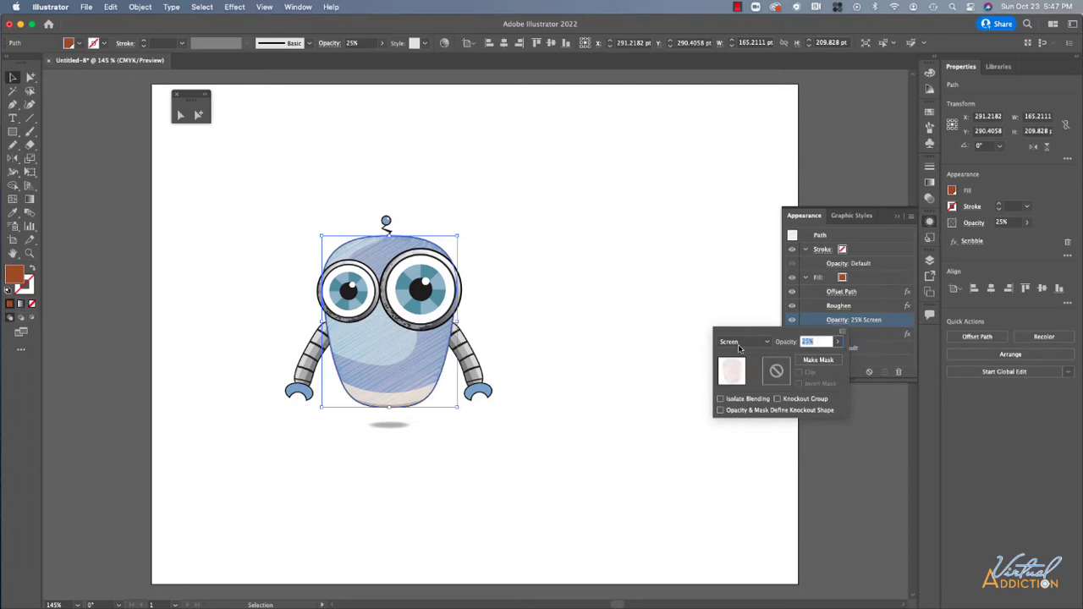
click(742, 344)
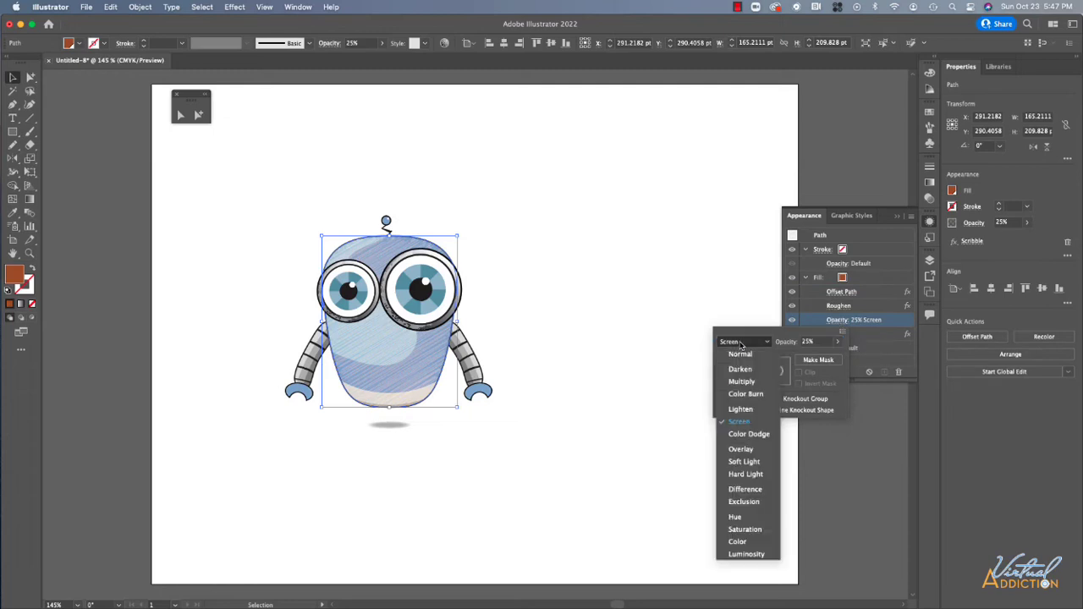
click(741, 449)
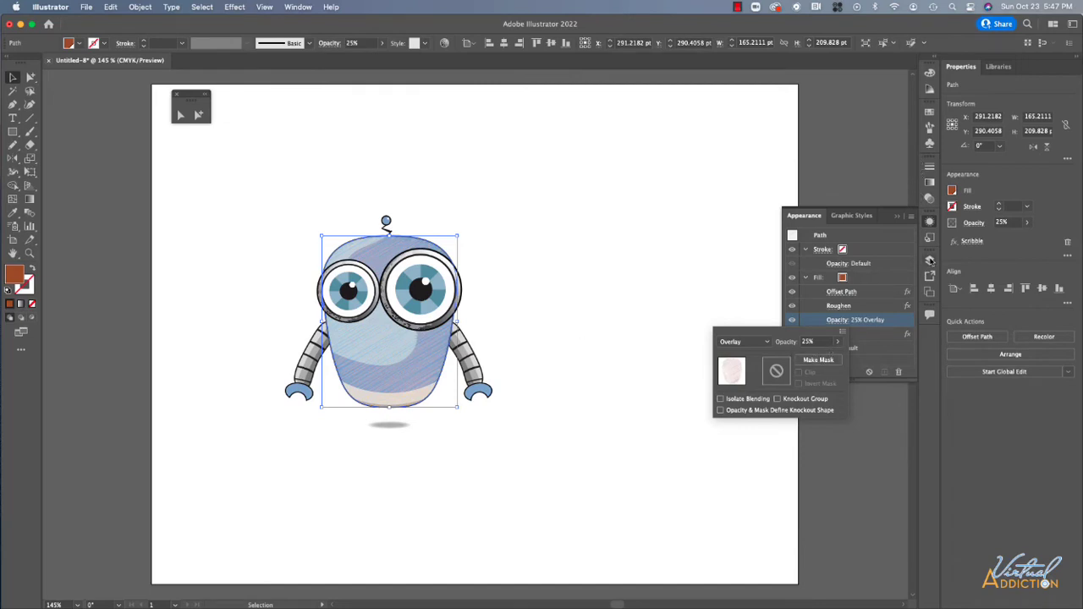
key(Escape)
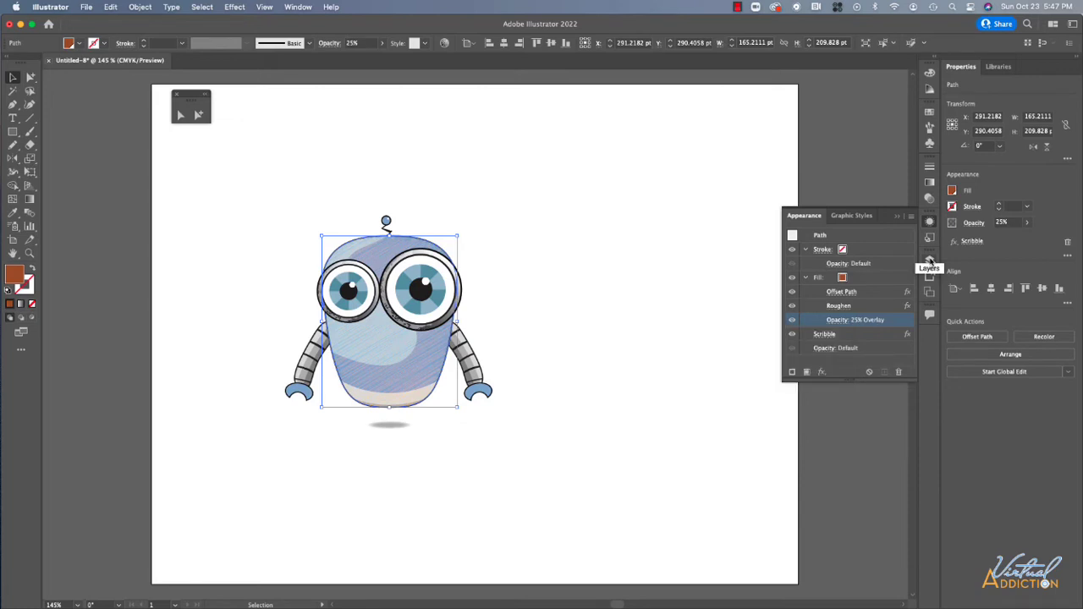
click(930, 261)
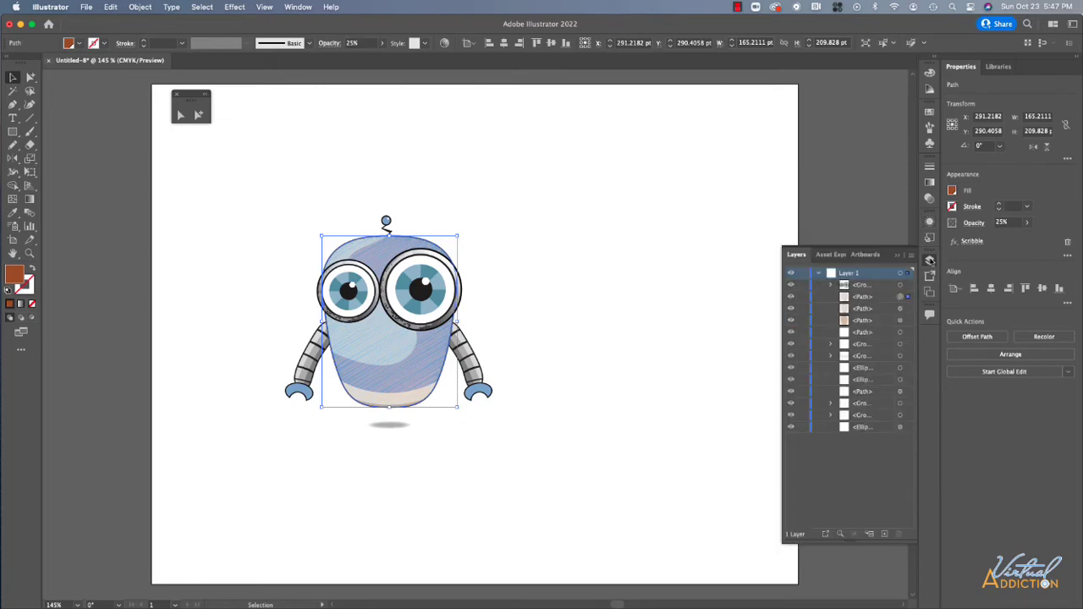
- Delete the newest scribbled duplicate path, the topmost path in Layer 1
click(875, 299)
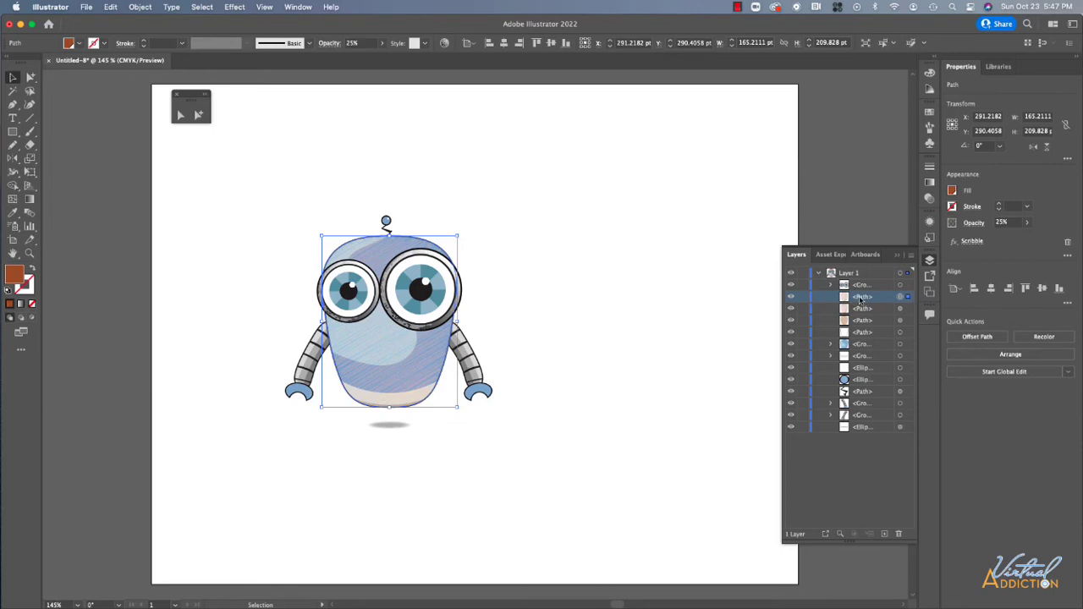
click(900, 535)
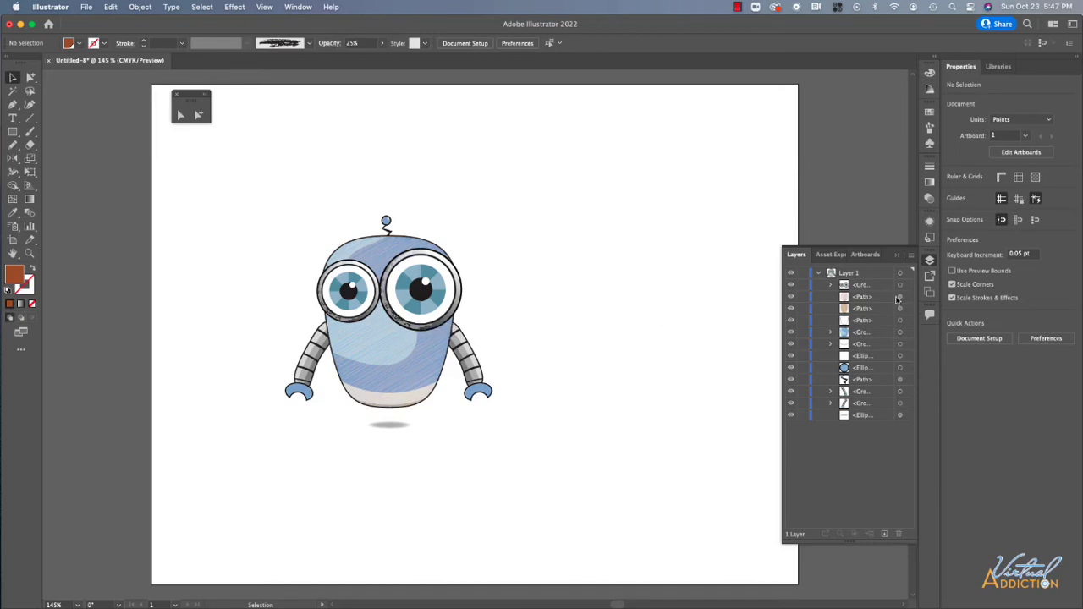
- Select the topmost remaining scribbled path in Layer 1 and apply a Feather effect to it
click(791, 302)
click(910, 298)
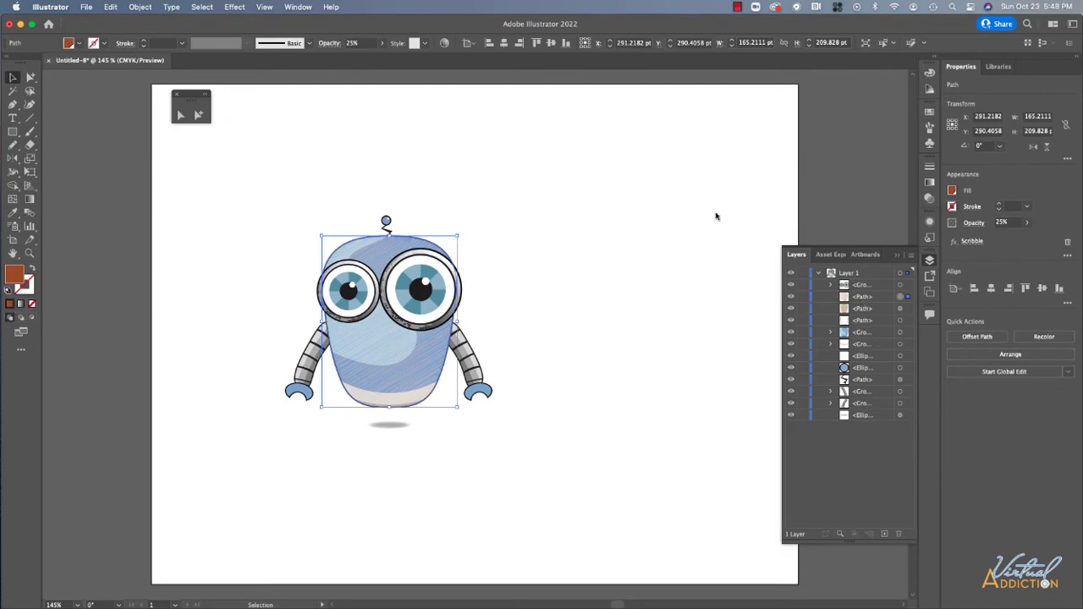
click(234, 8)
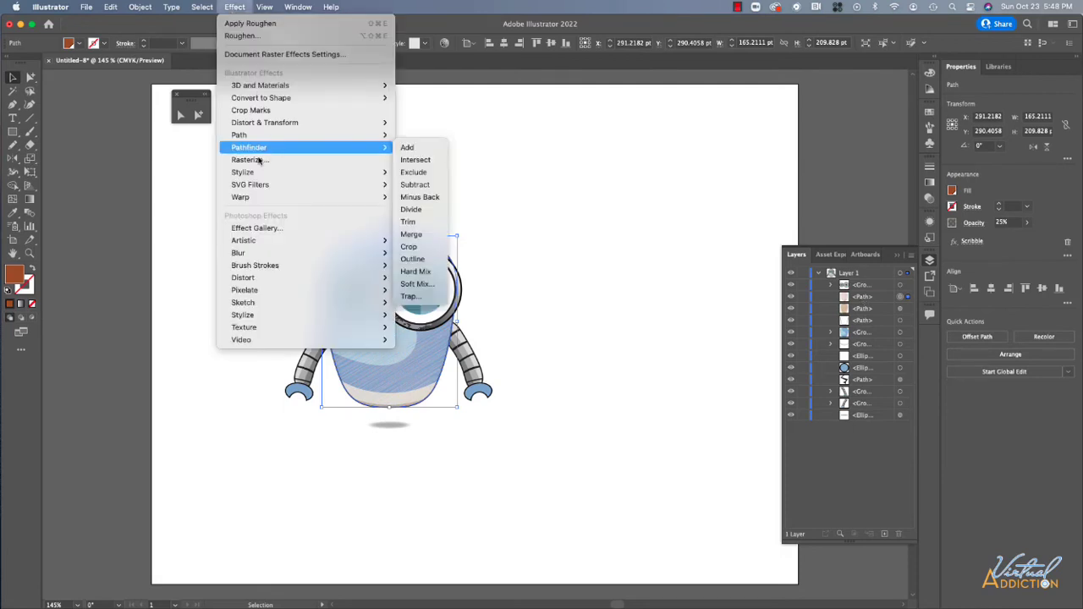
mouse_move(253, 172)
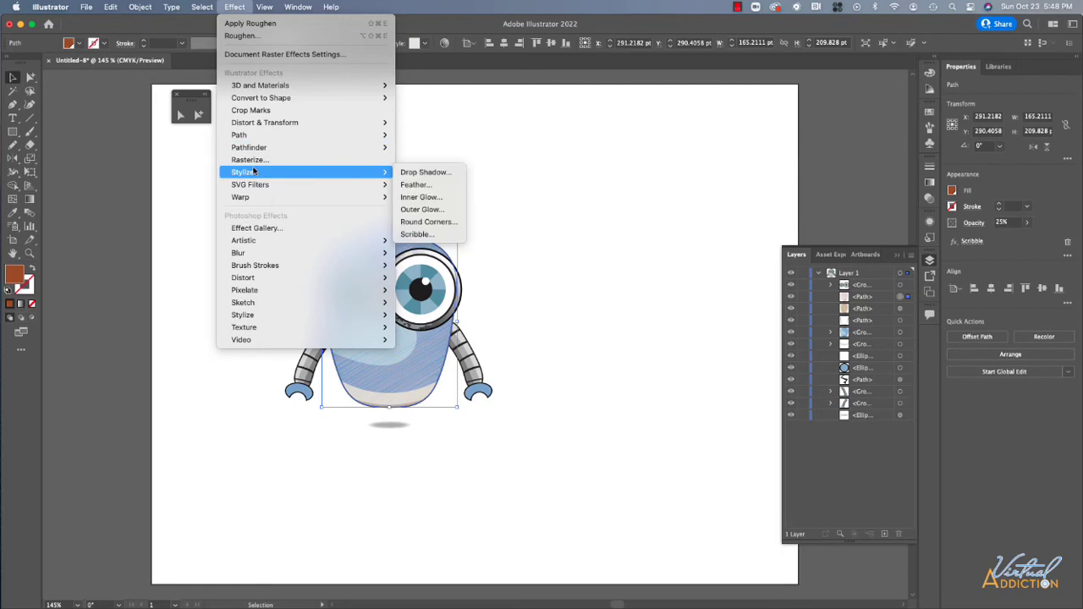
click(416, 184)
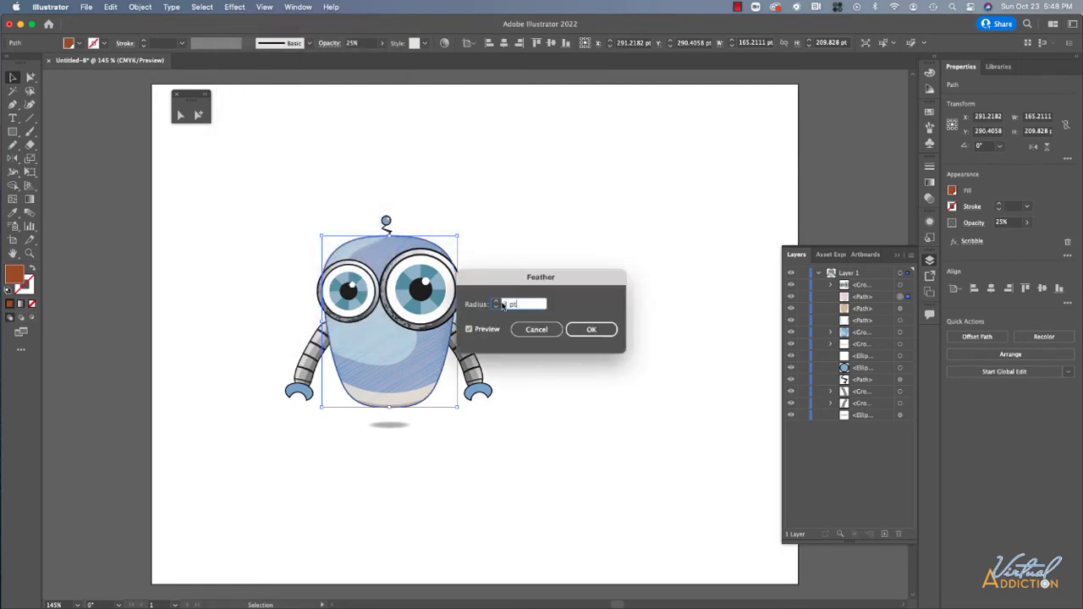
click(588, 330)
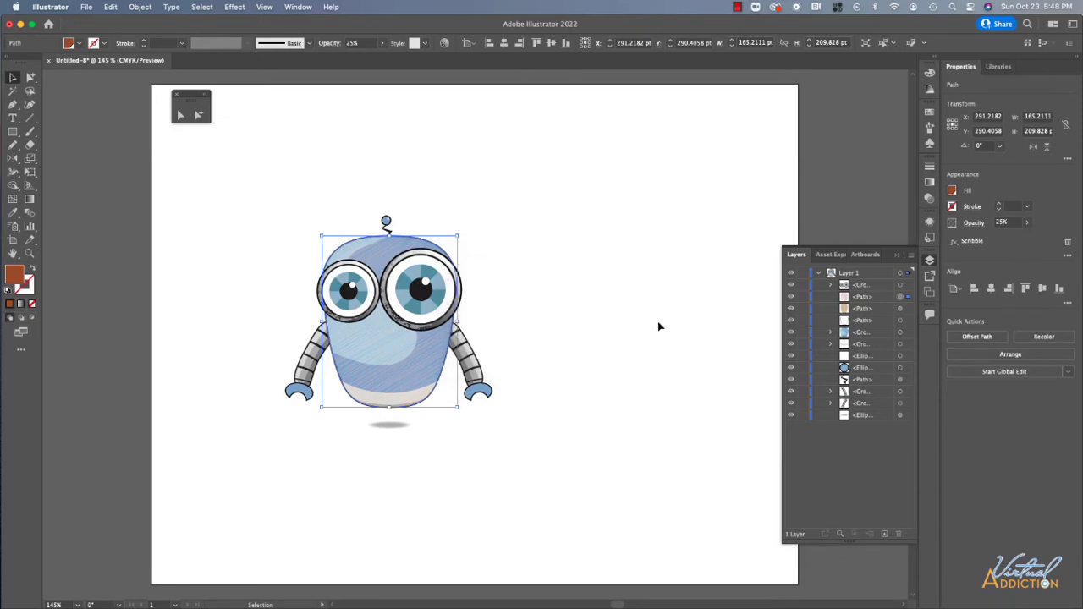
- Set the feathered path's fill to Normal blending mode at 100% opacity
click(883, 295)
click(931, 225)
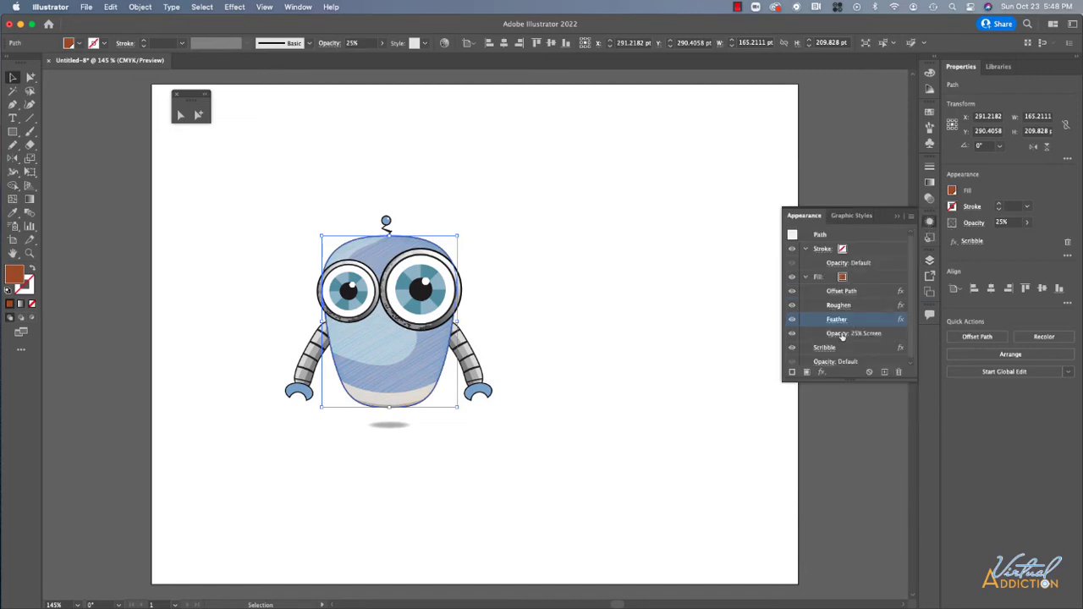
click(838, 334)
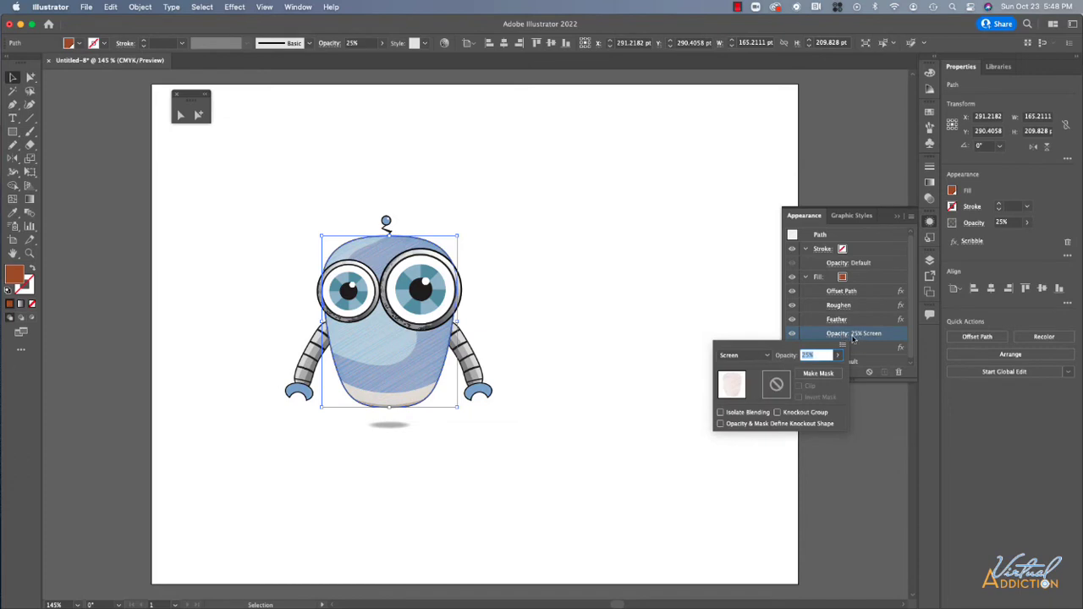
click(767, 359)
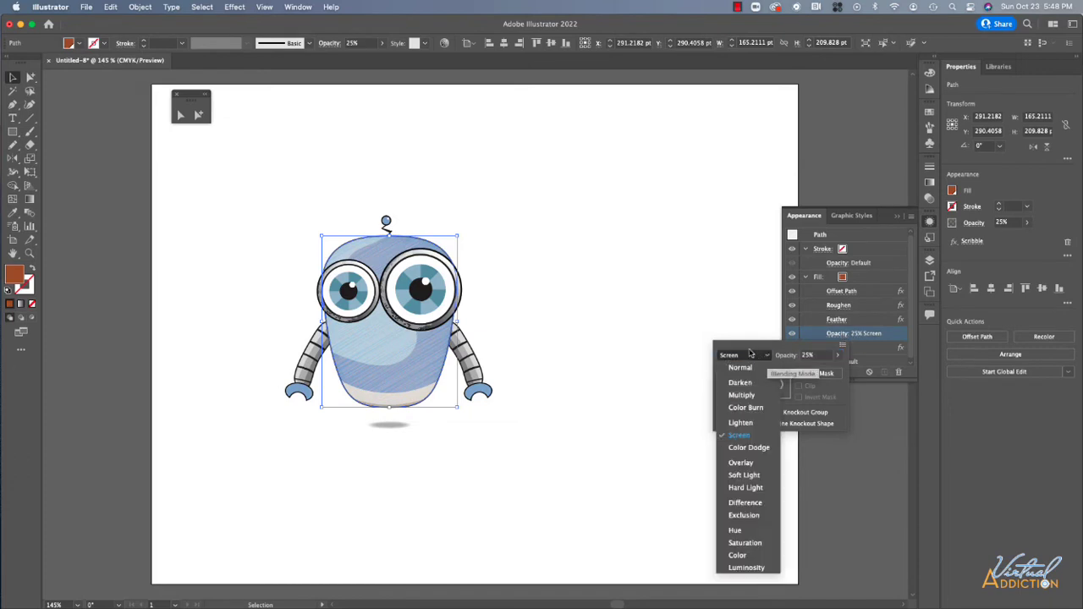
click(742, 369)
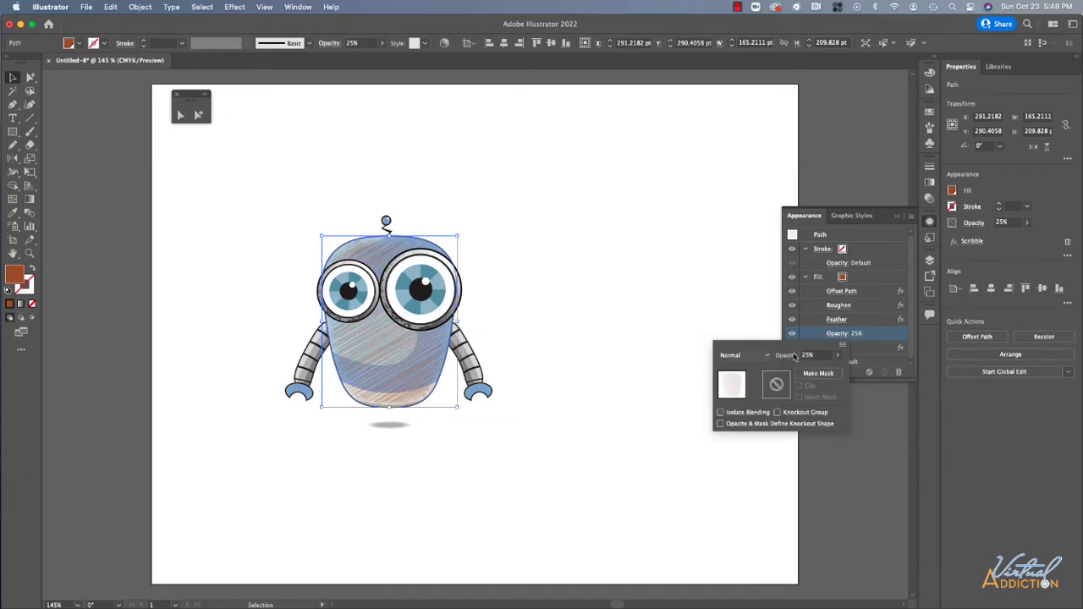
click(839, 356)
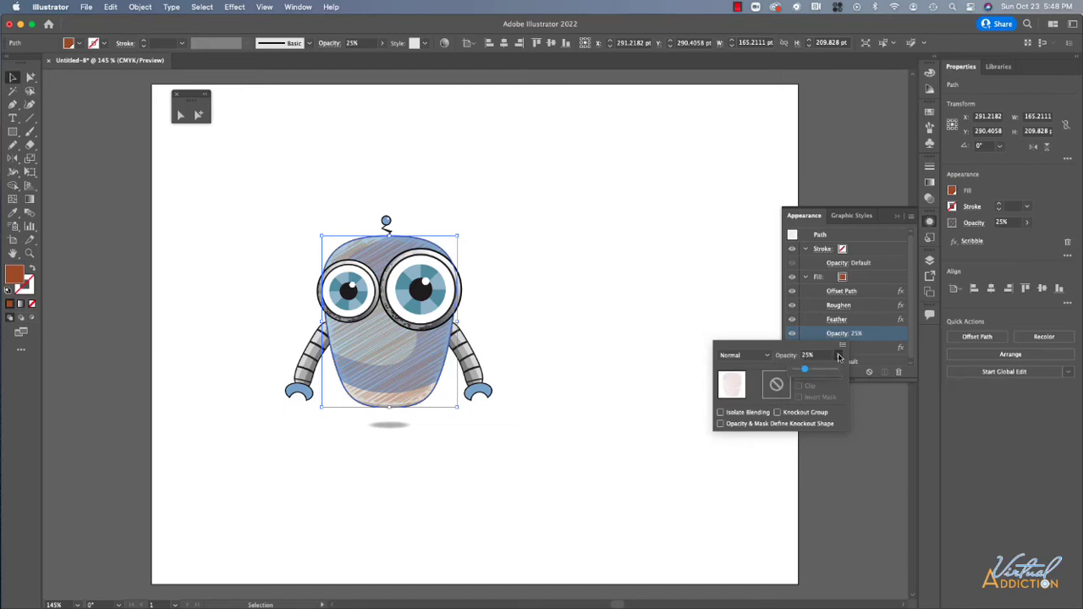
drag(808, 371, 837, 370)
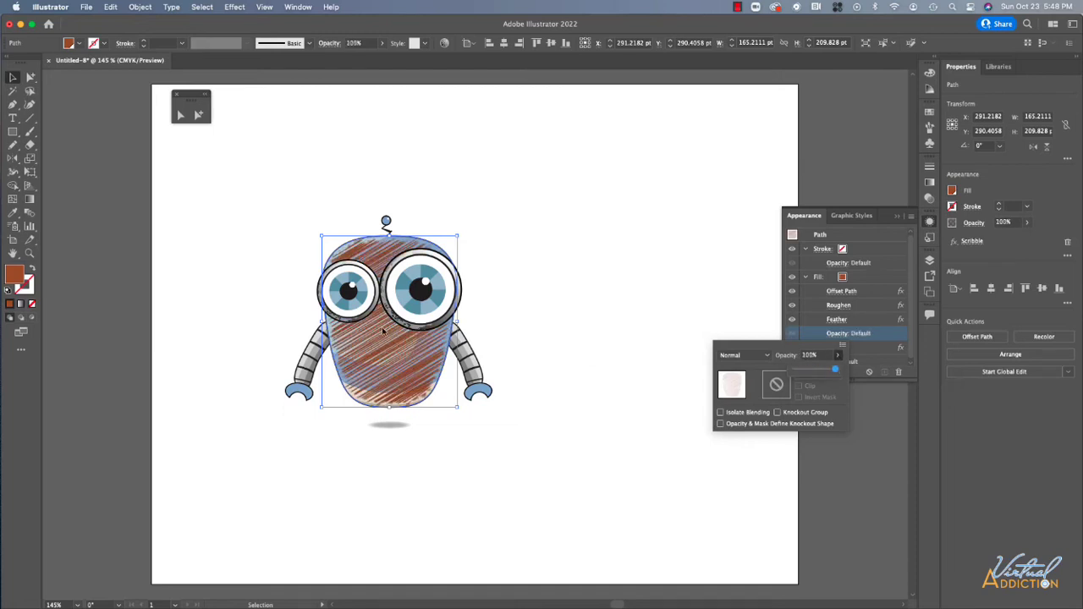
click(767, 326)
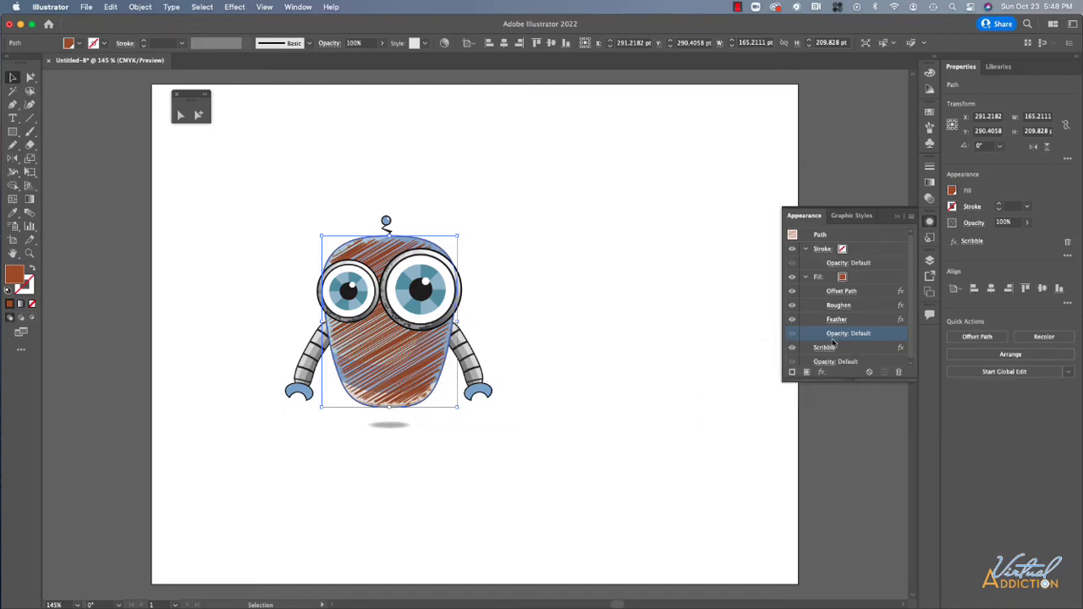
- Hide and show the Feather, Roughen and Offset Path effects one at a time to compare their influence on the scribble
click(792, 320)
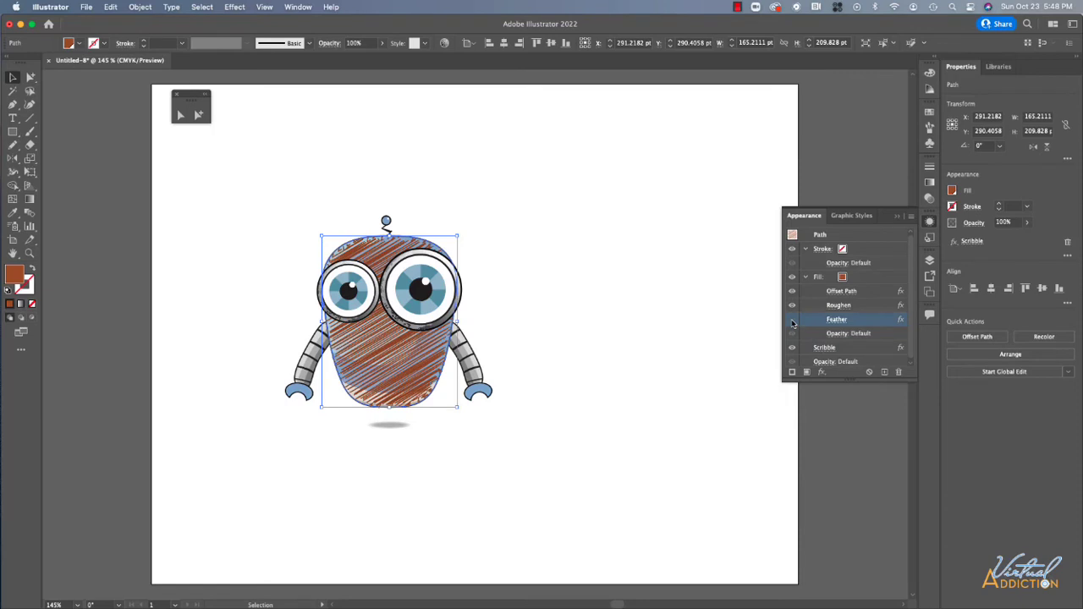
click(792, 320)
click(792, 306)
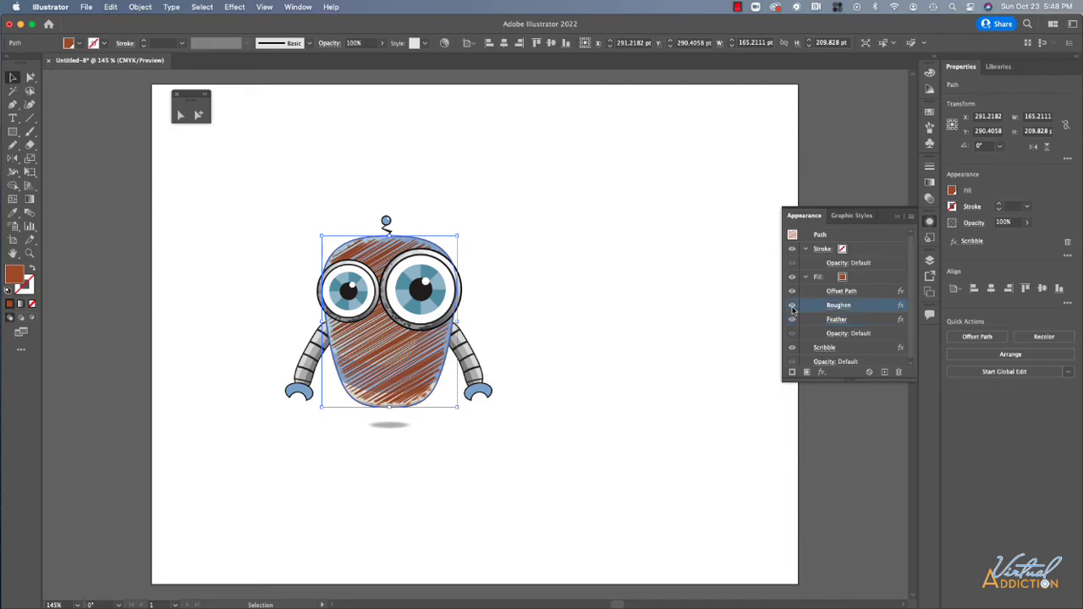
click(792, 306)
click(792, 292)
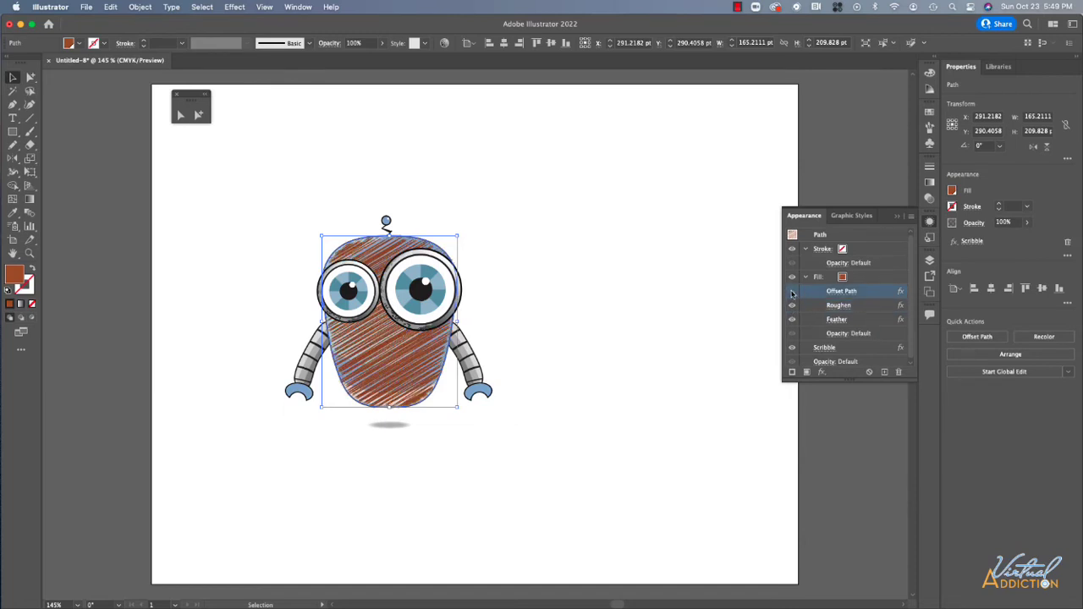
click(792, 293)
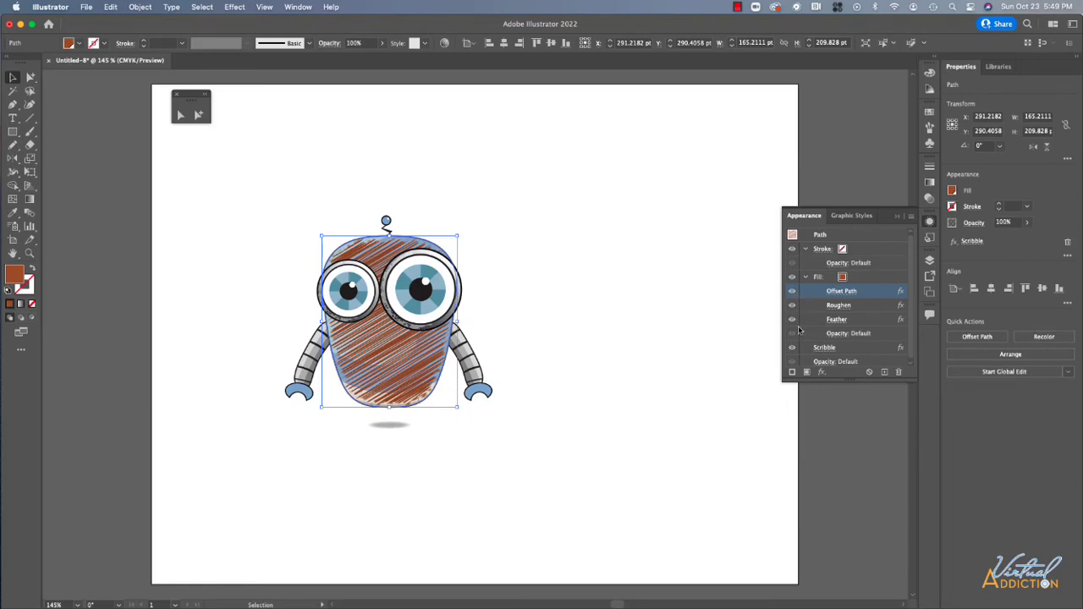
- Set the feathered path's fill to 25% opacity with Screen blending mode
click(836, 334)
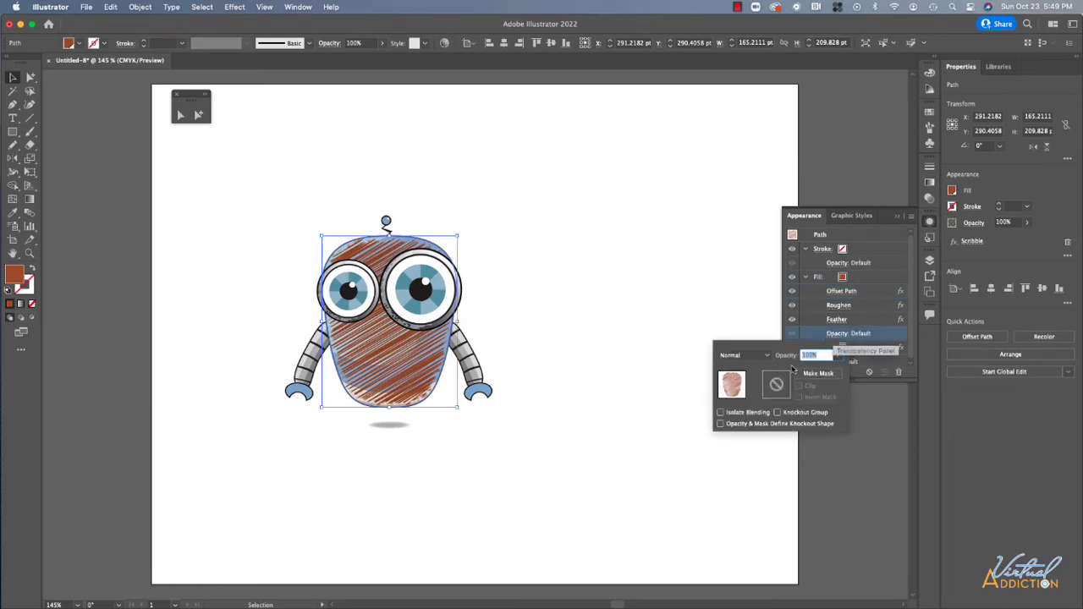
text(25)
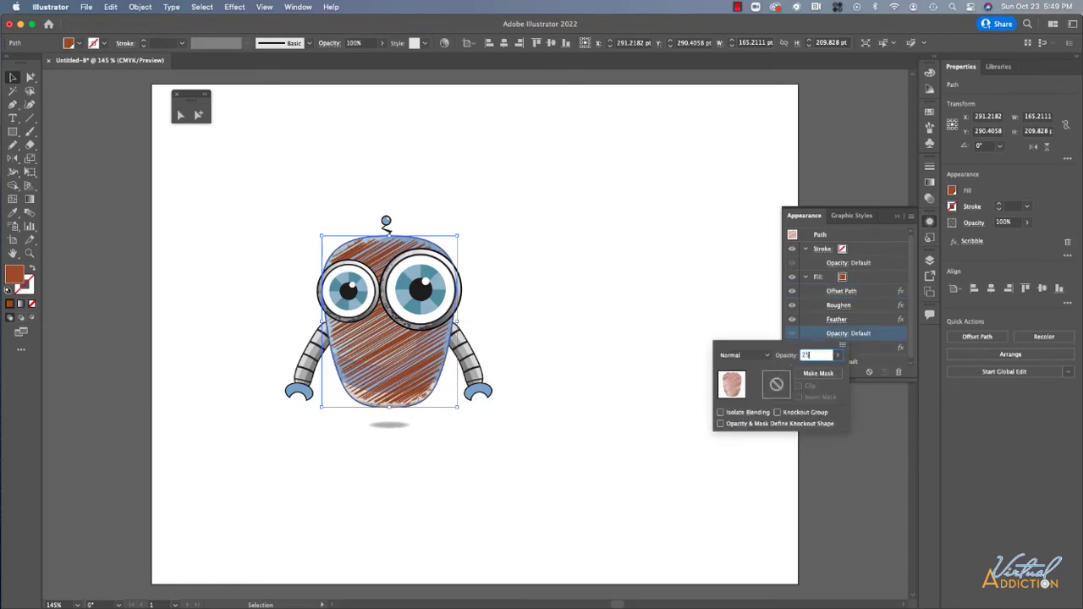
click(729, 356)
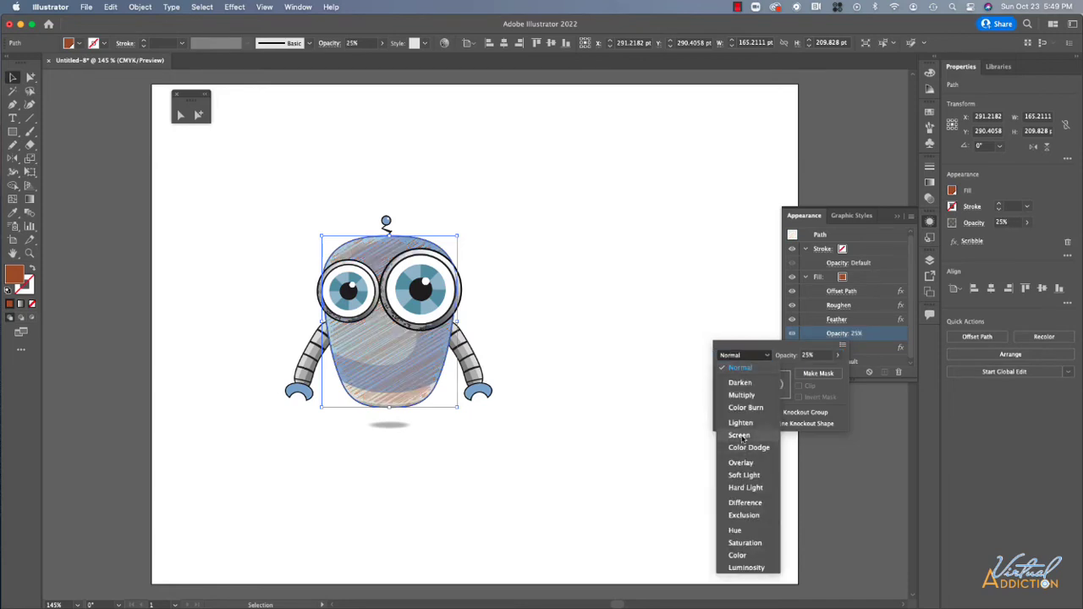
click(742, 435)
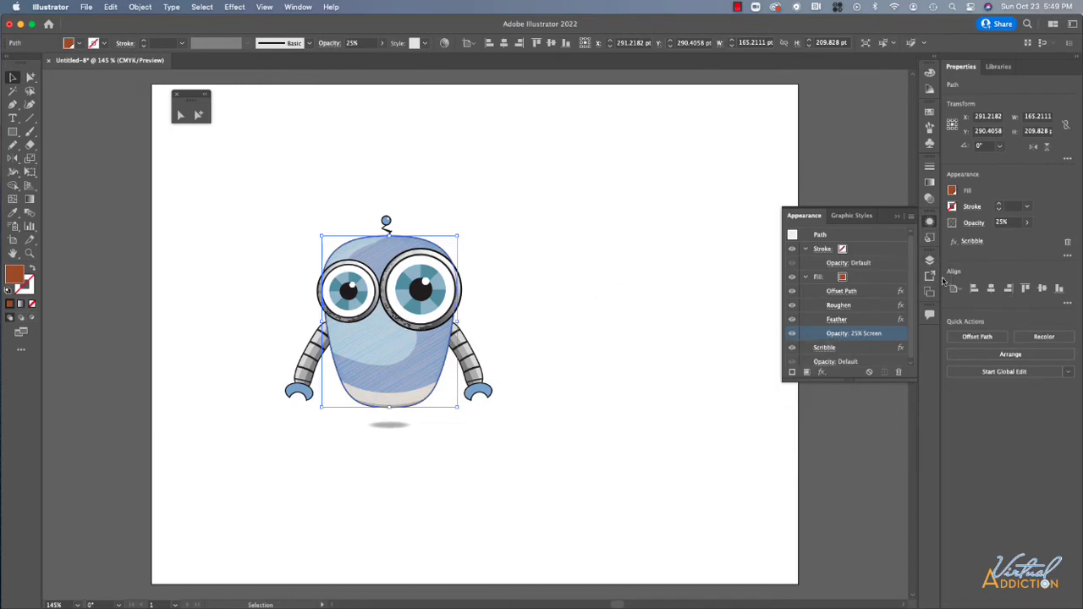
- Deselect the artwork, then hide and show the body's blue colour group in Layer 1 to identify it
click(929, 260)
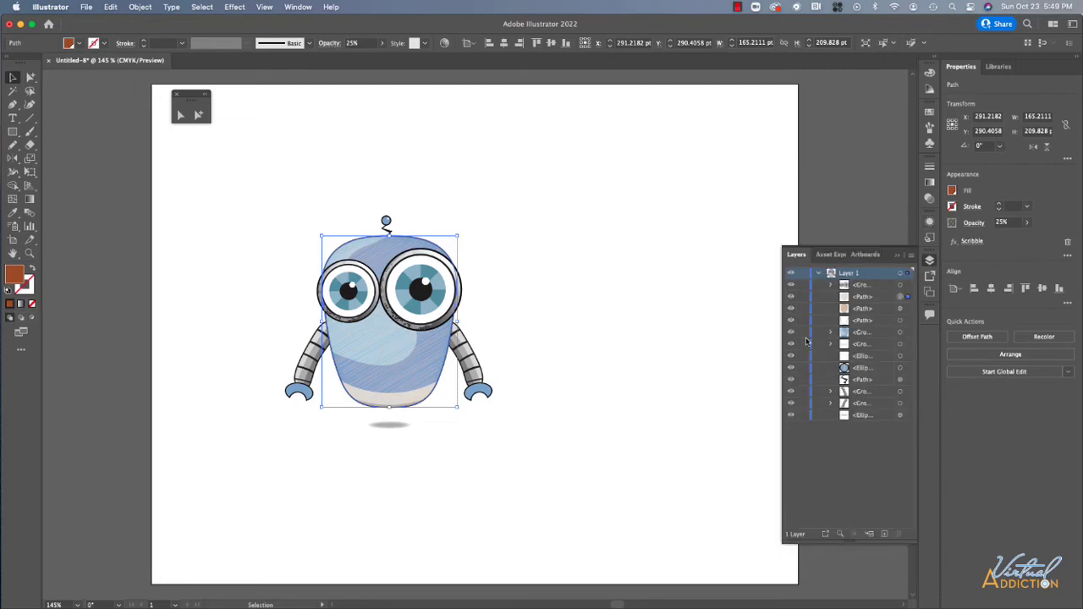
key(super+shift+a)
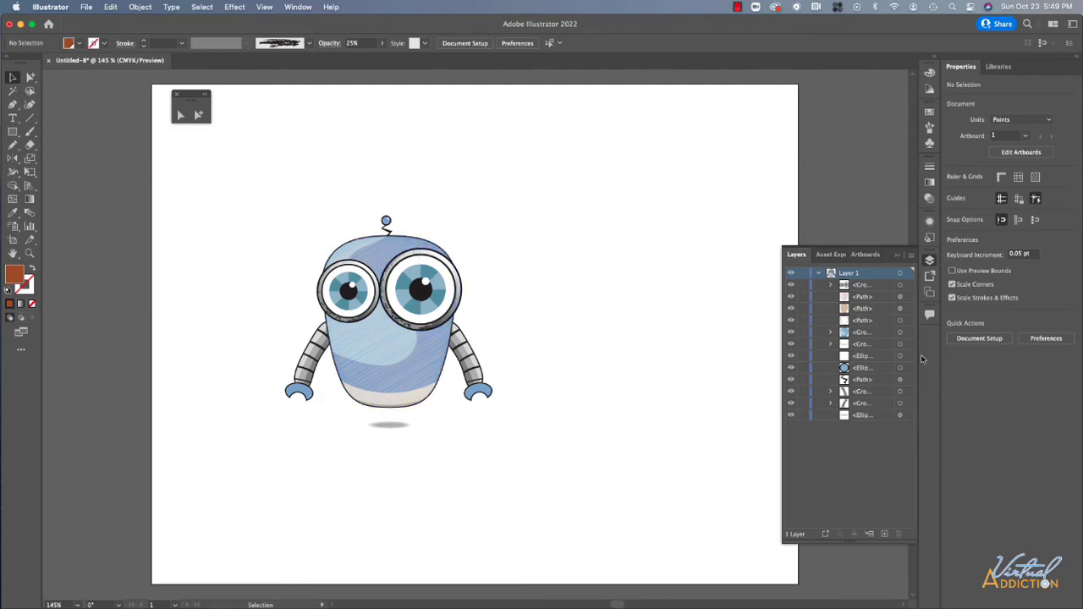
click(881, 333)
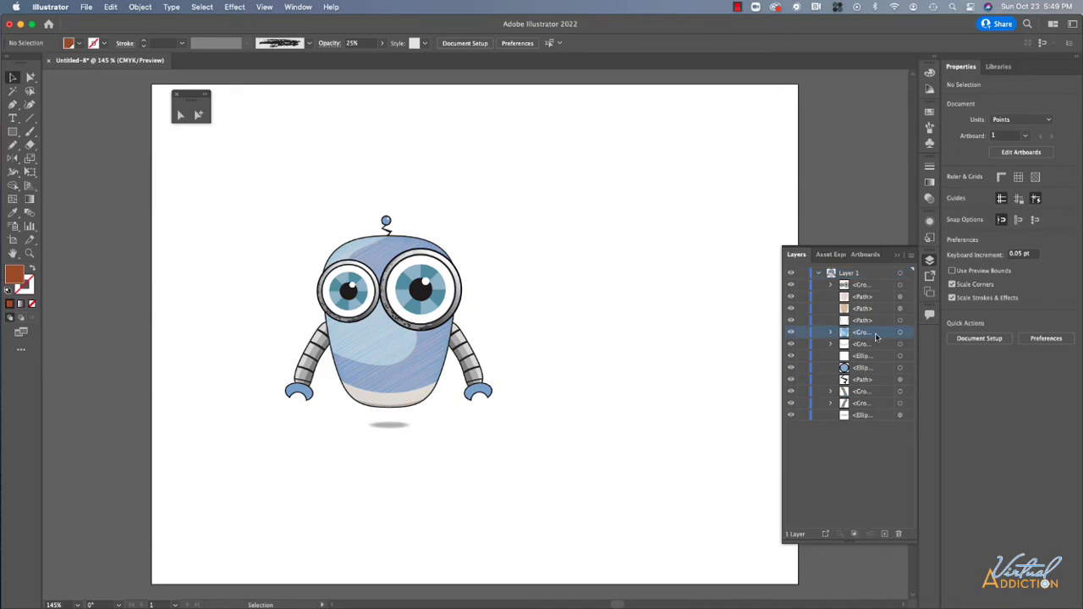
click(790, 332)
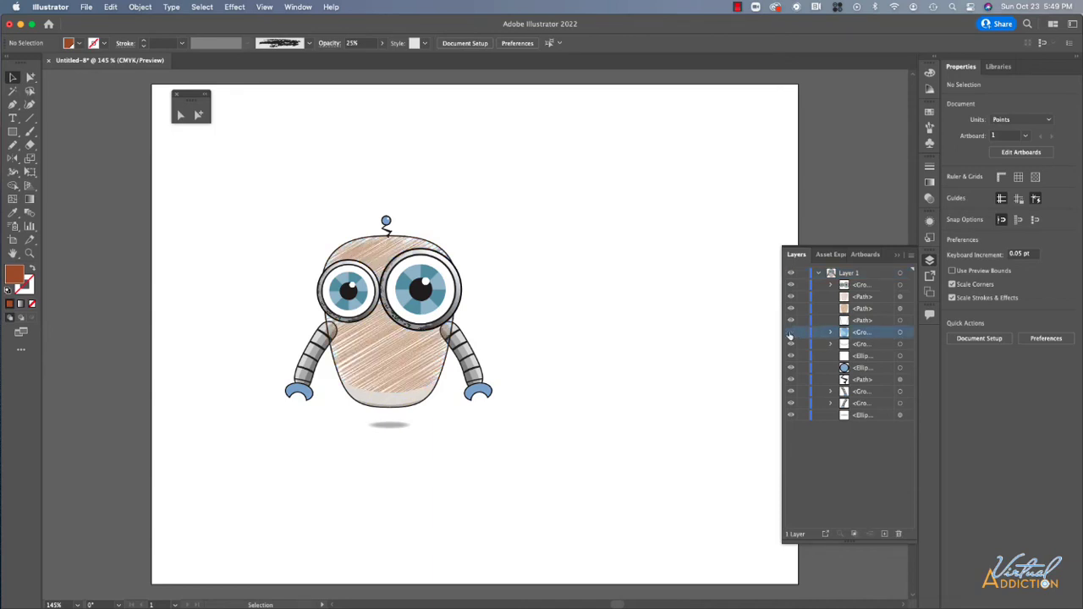
click(791, 333)
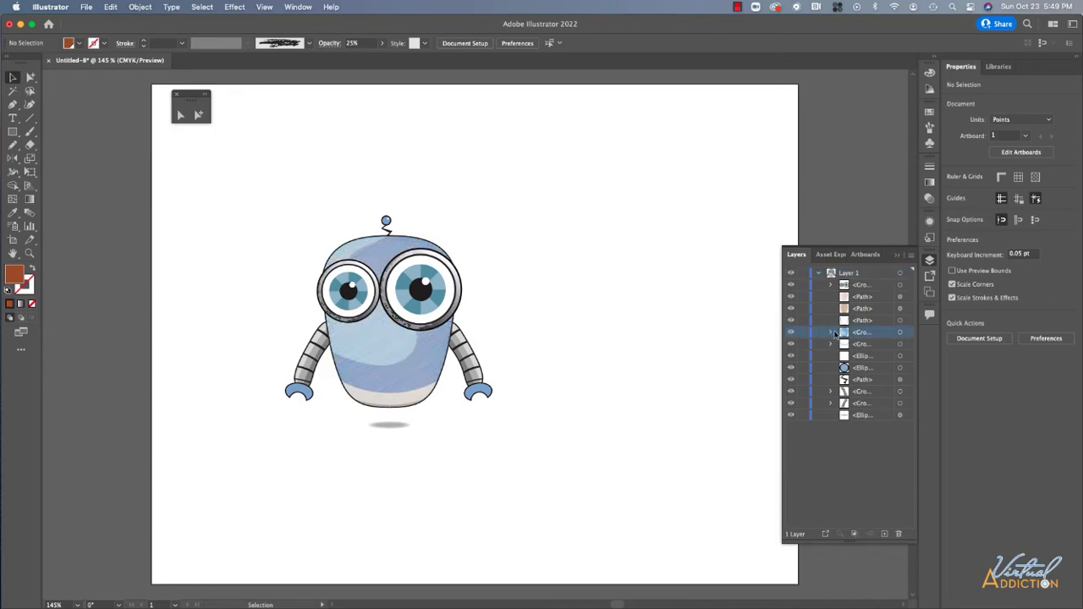
- Activate the Paintbrush and turn on Draw Inside for the light-blue highlight path within the body's colour group
click(901, 332)
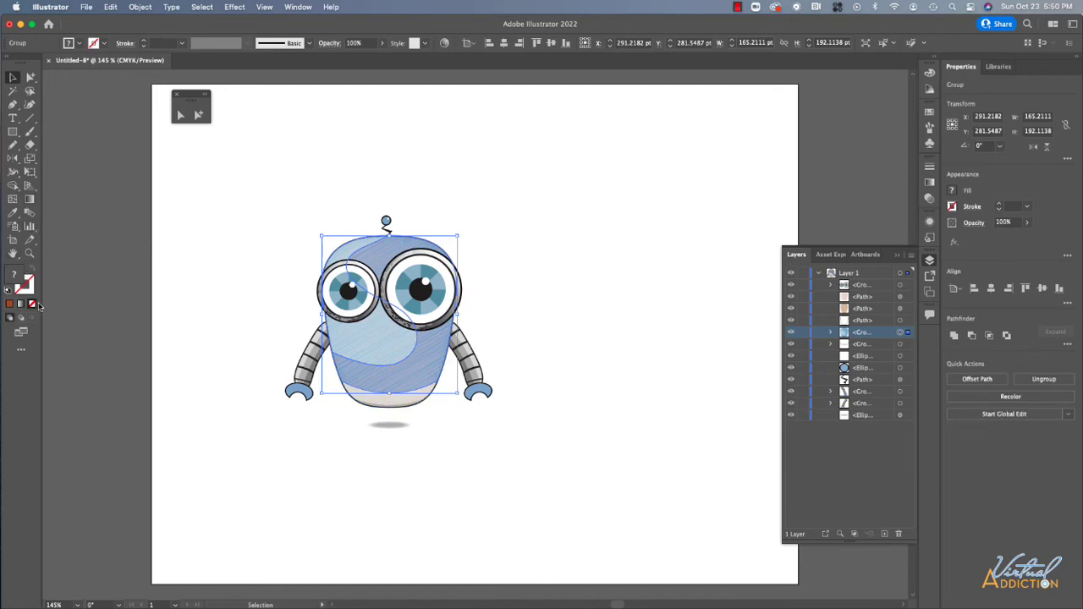
click(31, 132)
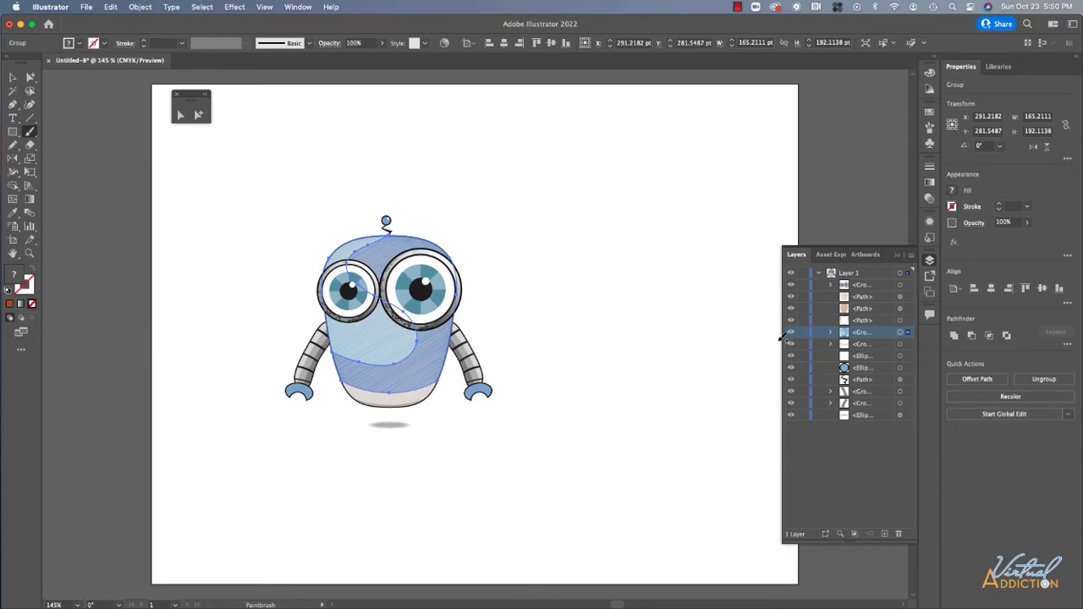
click(831, 333)
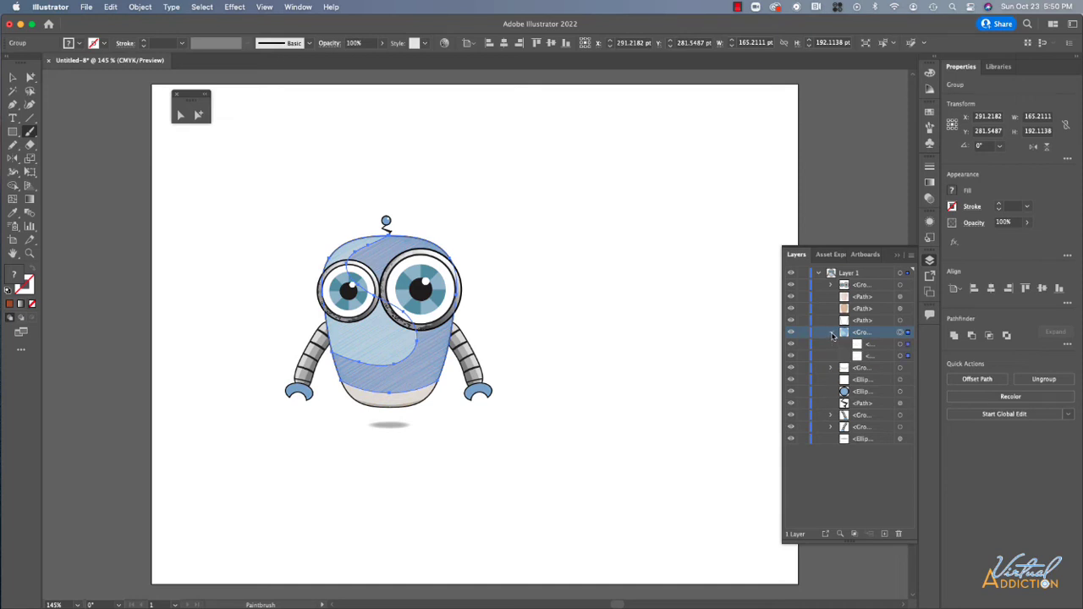
click(909, 357)
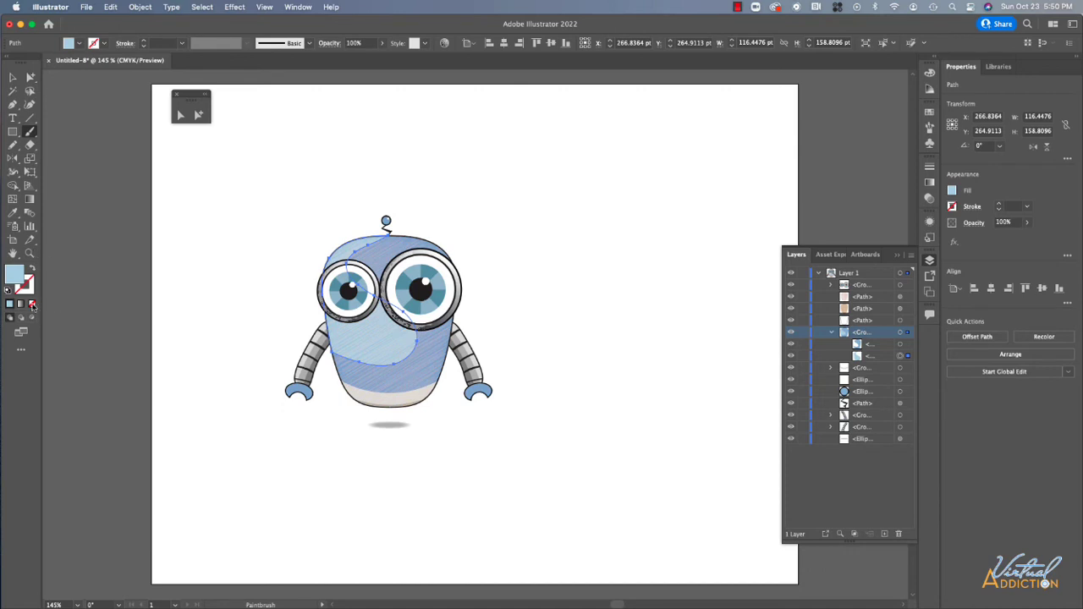
click(32, 320)
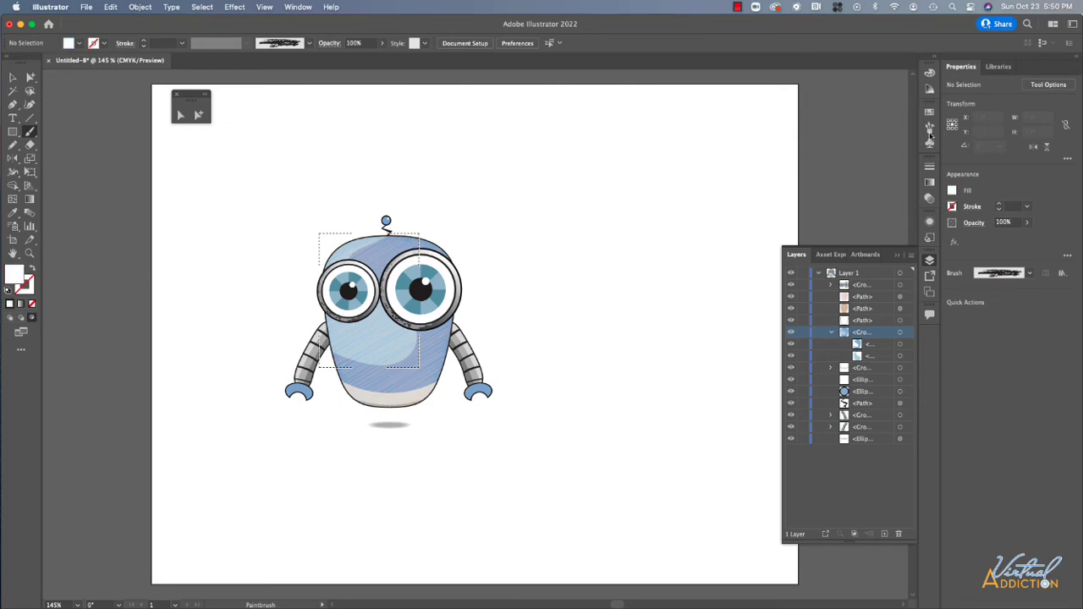
- Choose the dense, rough charcoal-like art brush with a white stroke, and try then undo a short stroke on the head's highlight
click(931, 131)
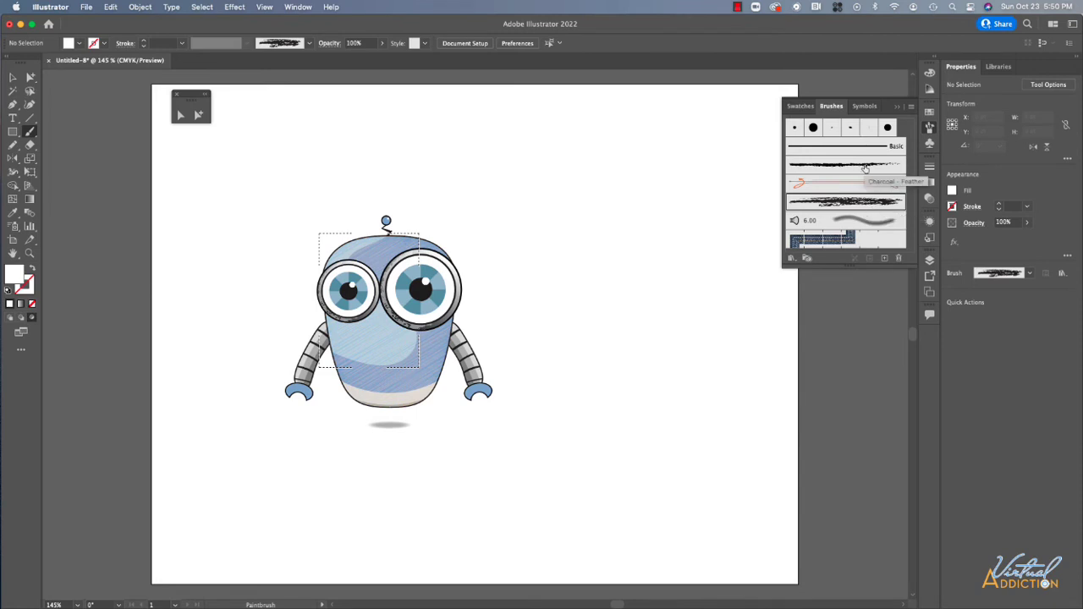
click(853, 203)
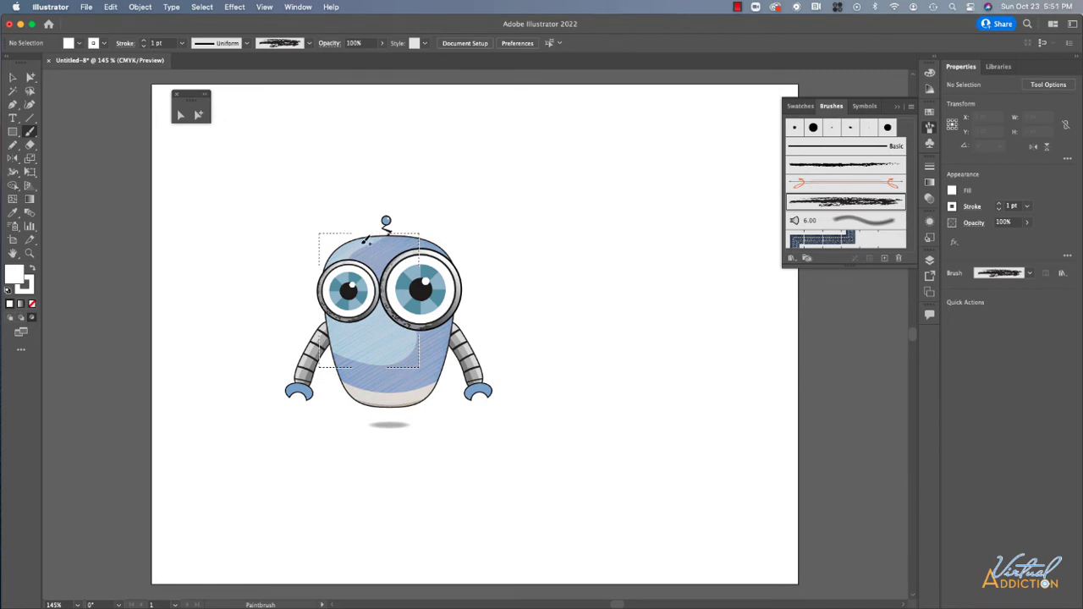
drag(365, 240, 338, 261)
key(super+z)
- Reduce the brush stroke weight to 0.5 pt and set the fill to None
click(144, 48)
click(145, 48)
key(slash)
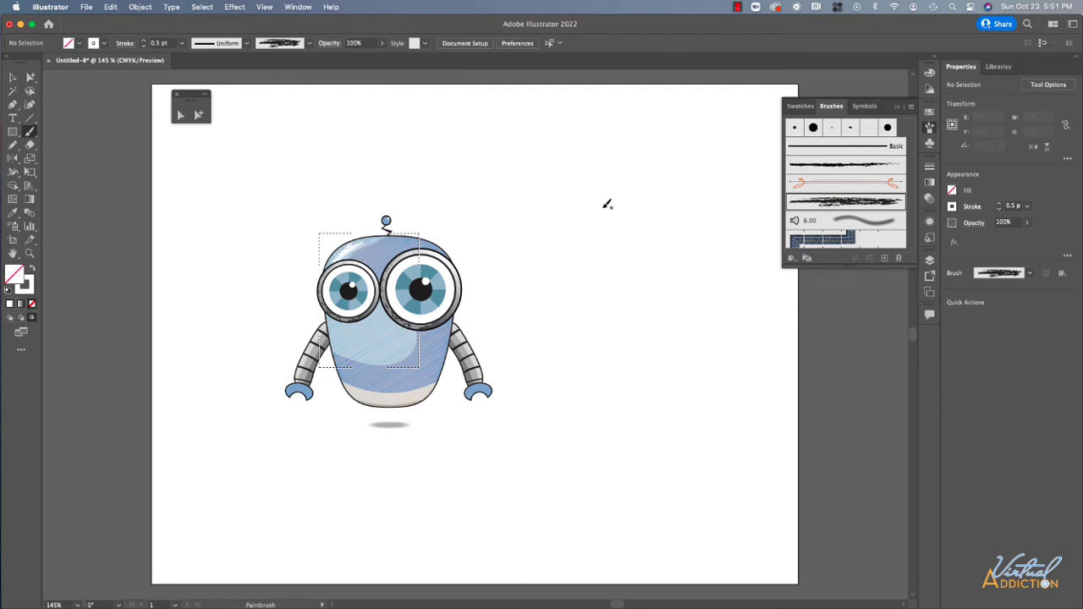
- Target the white charcoal brush stroke inside the head's highlight, try the Multiply blend mode on its stroke, and settle on Soft Light
key(F7)
click(845, 356)
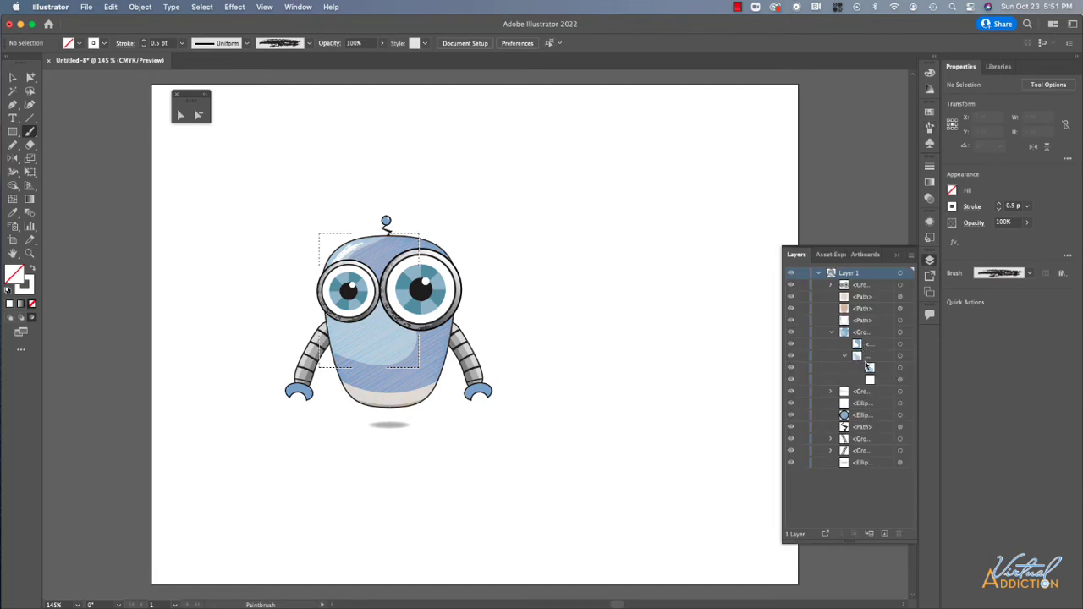
click(906, 380)
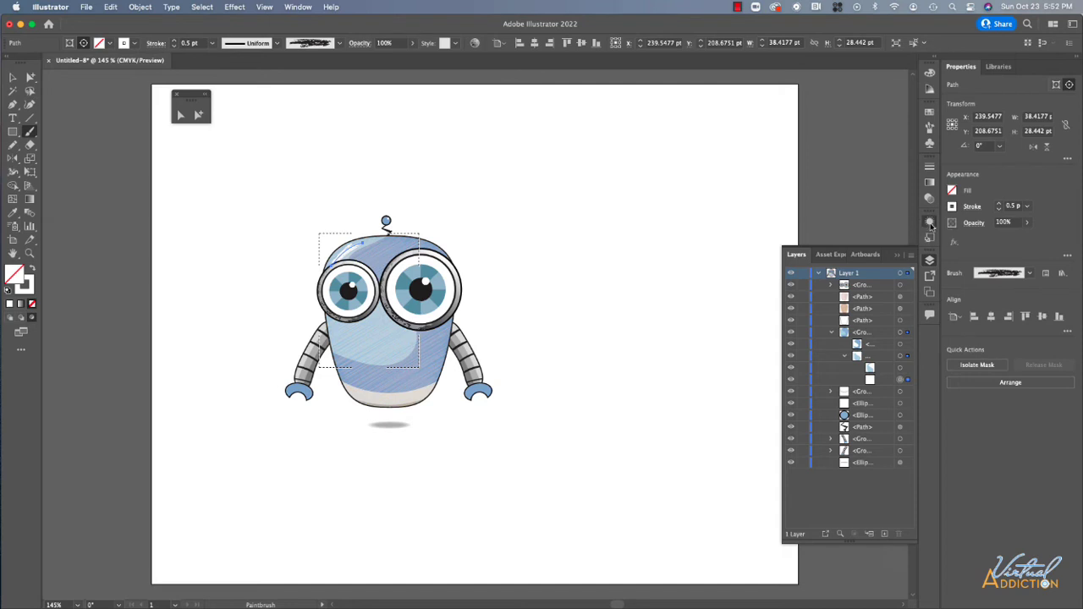
click(930, 223)
click(861, 263)
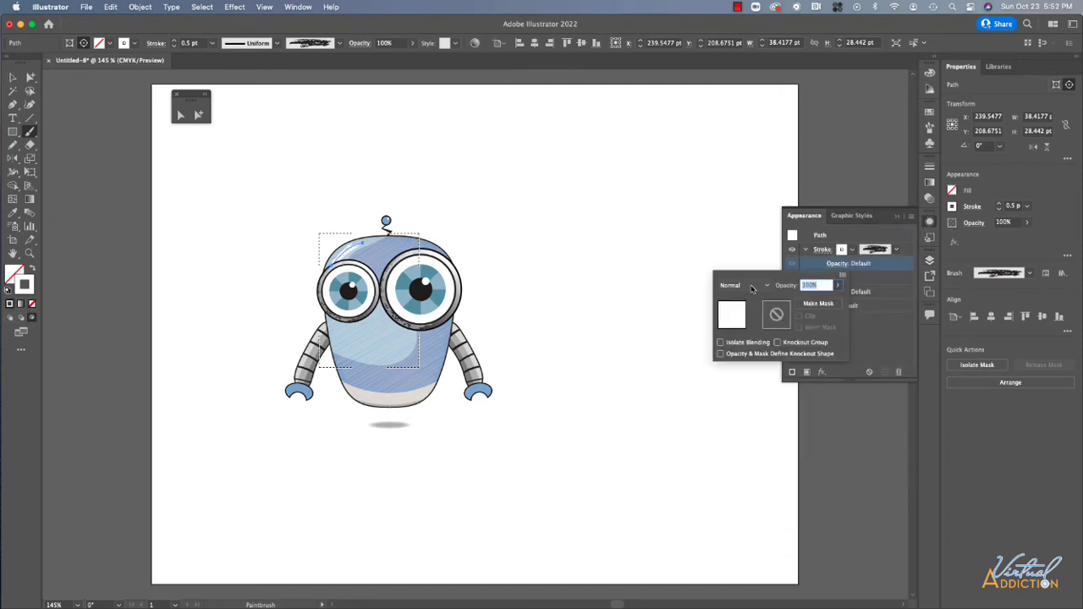
click(752, 288)
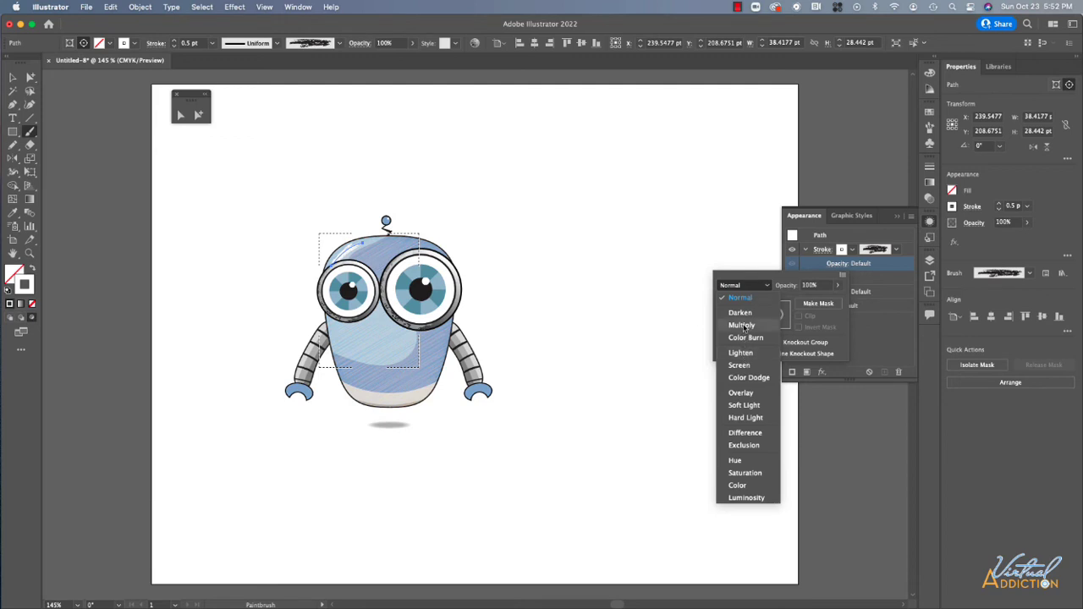
click(744, 326)
click(761, 288)
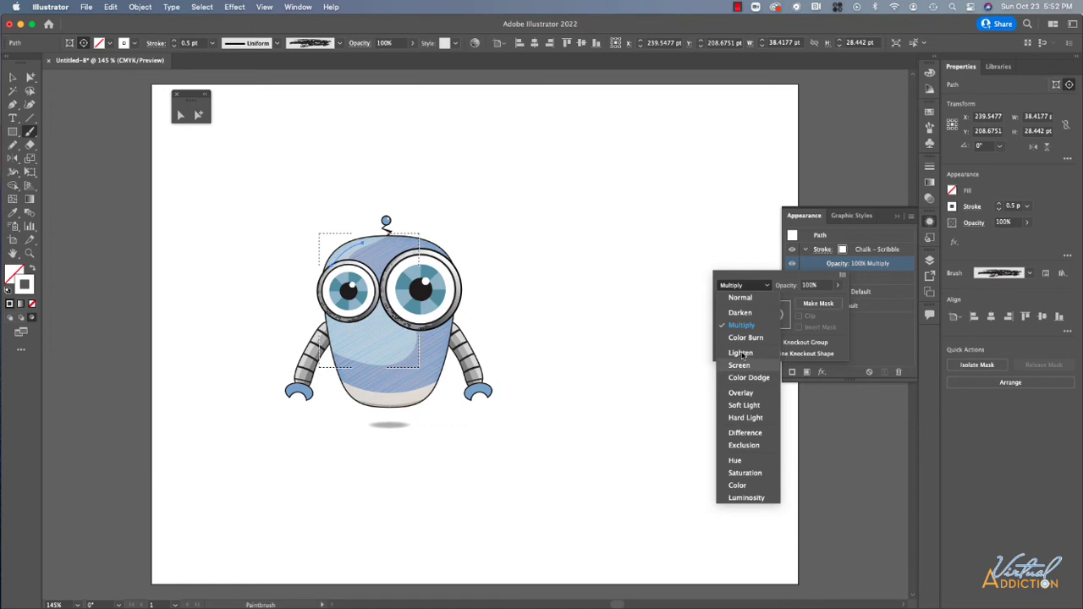
click(744, 405)
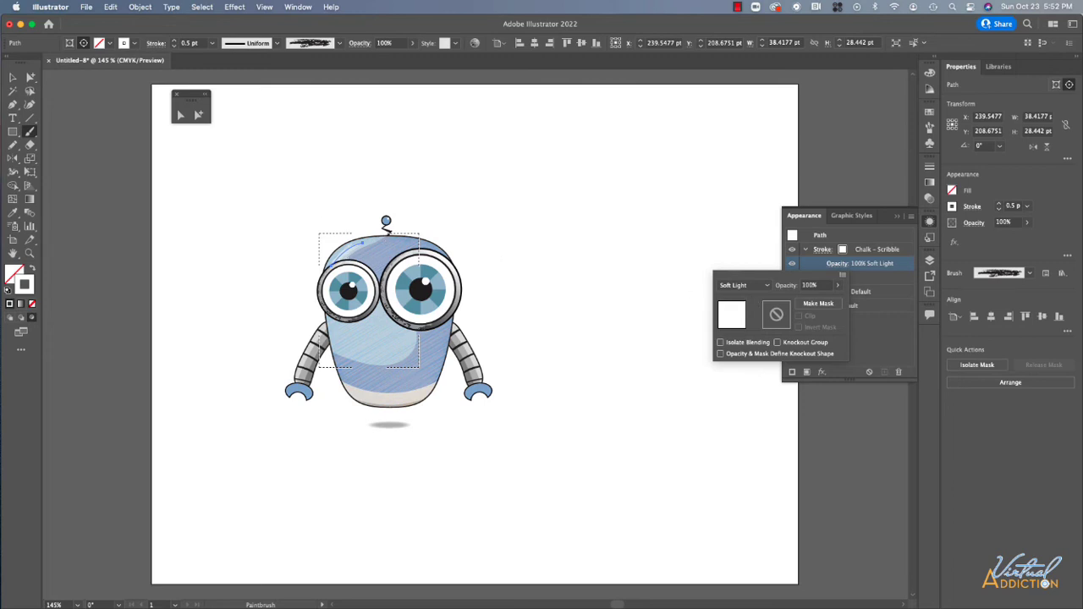
- Deselect the brush strokes, return from Draw Inside to Draw Normal mode, and activate the Selection tool
click(13, 77)
key(super+shift+a)
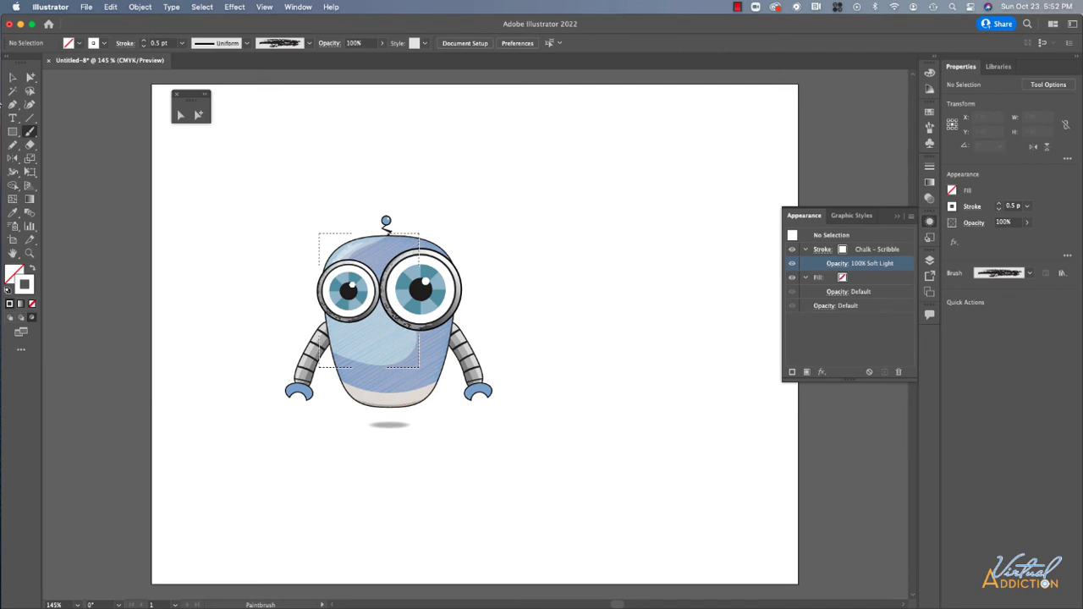
click(9, 318)
click(13, 77)
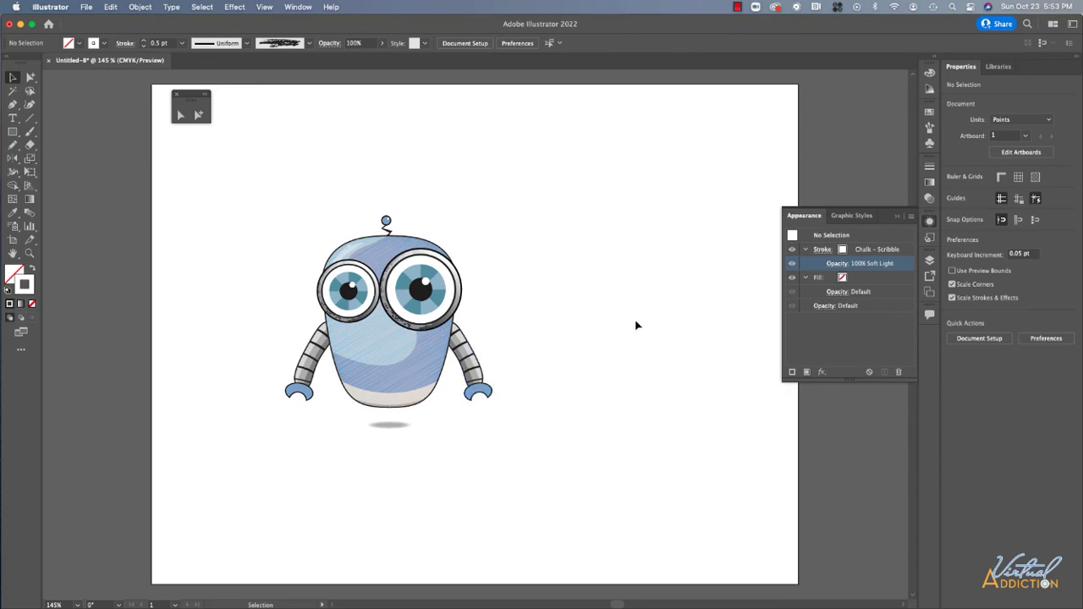
- Expand the right-hand arm's group and its clipped subgroup in Layer 1, and select the subgroup's clipping path
click(476, 363)
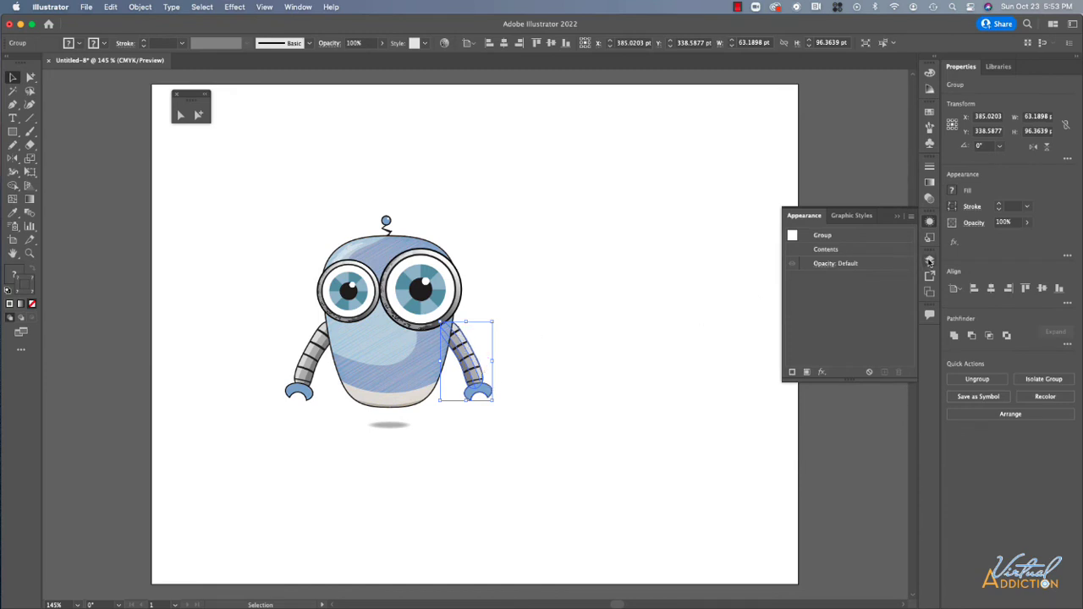
click(929, 261)
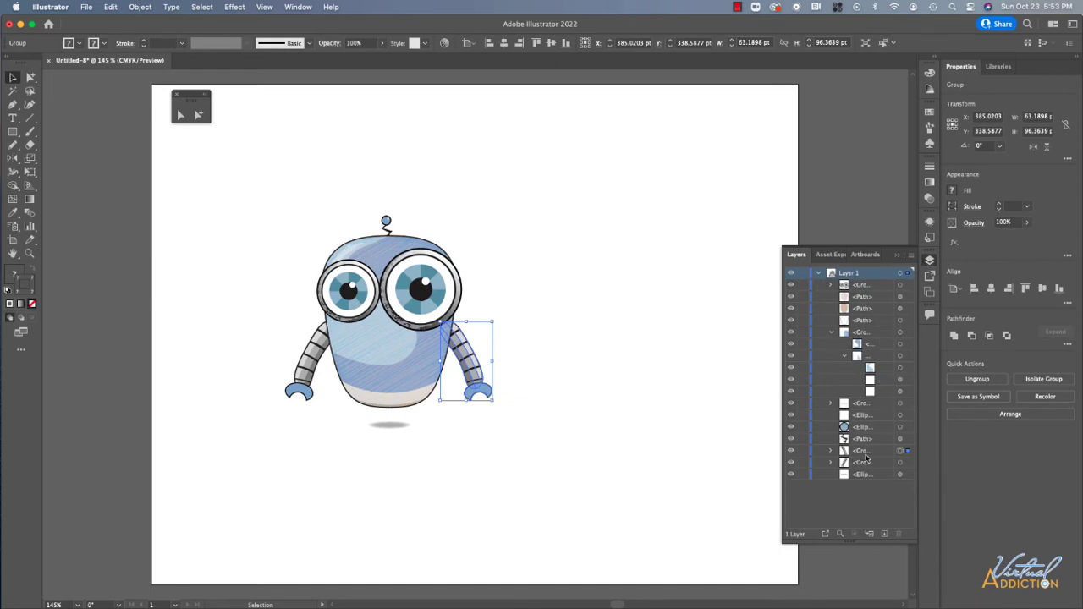
click(831, 331)
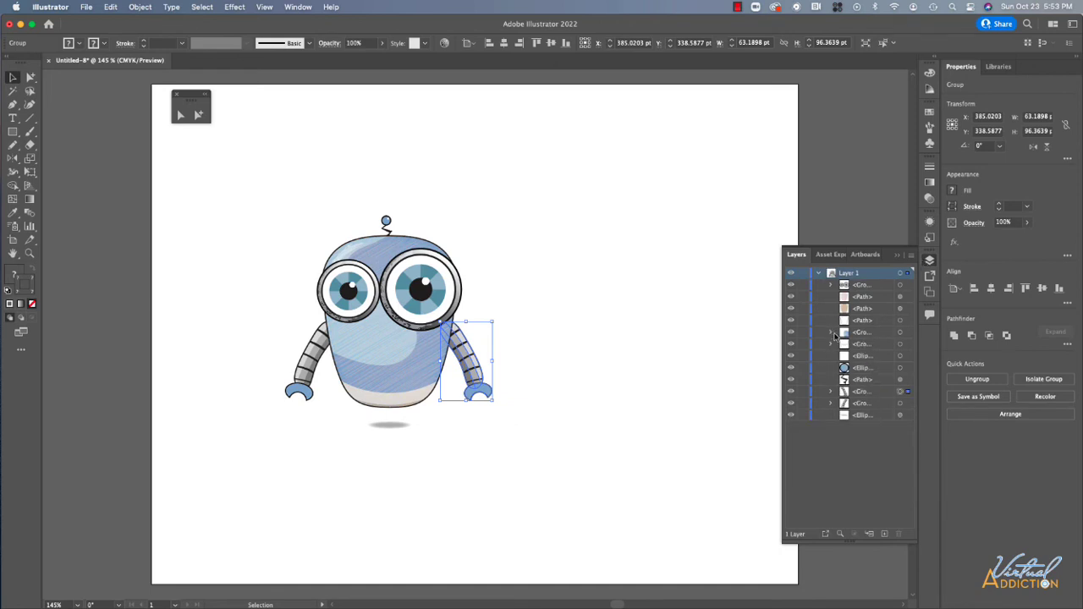
click(832, 392)
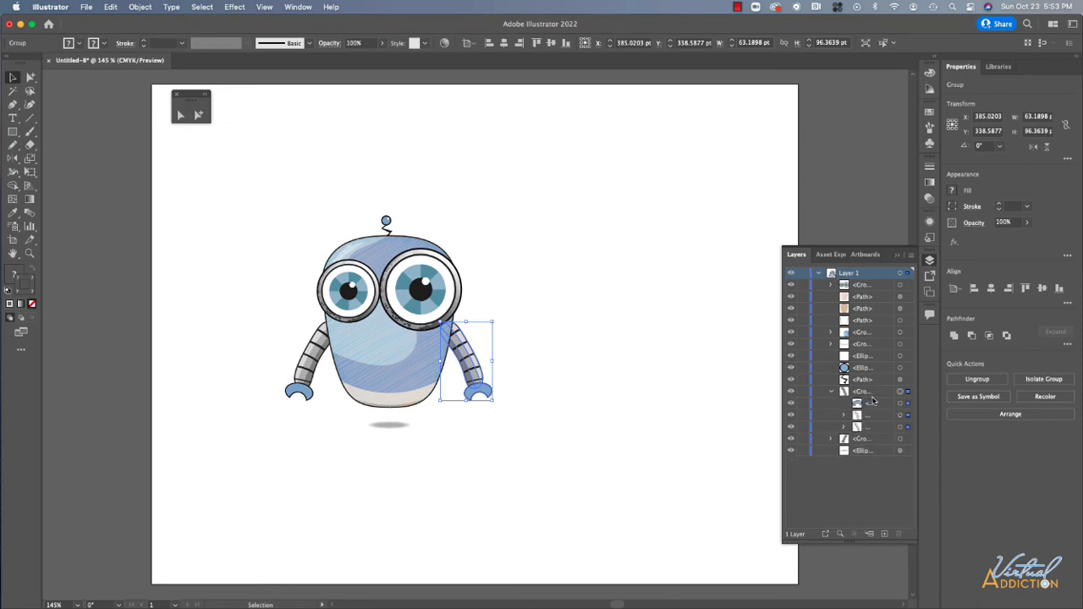
click(900, 403)
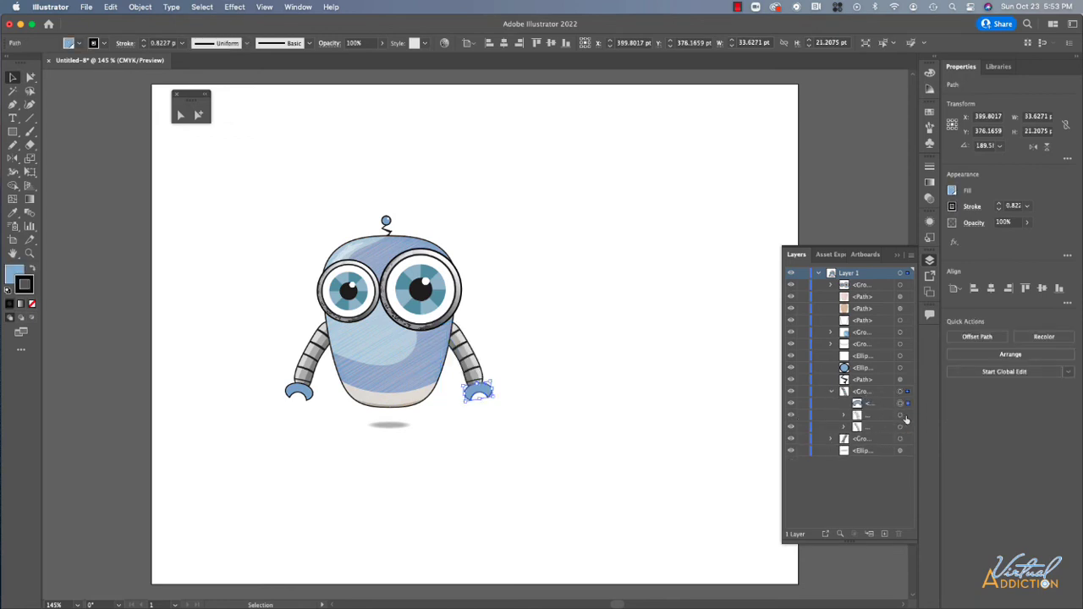
click(844, 416)
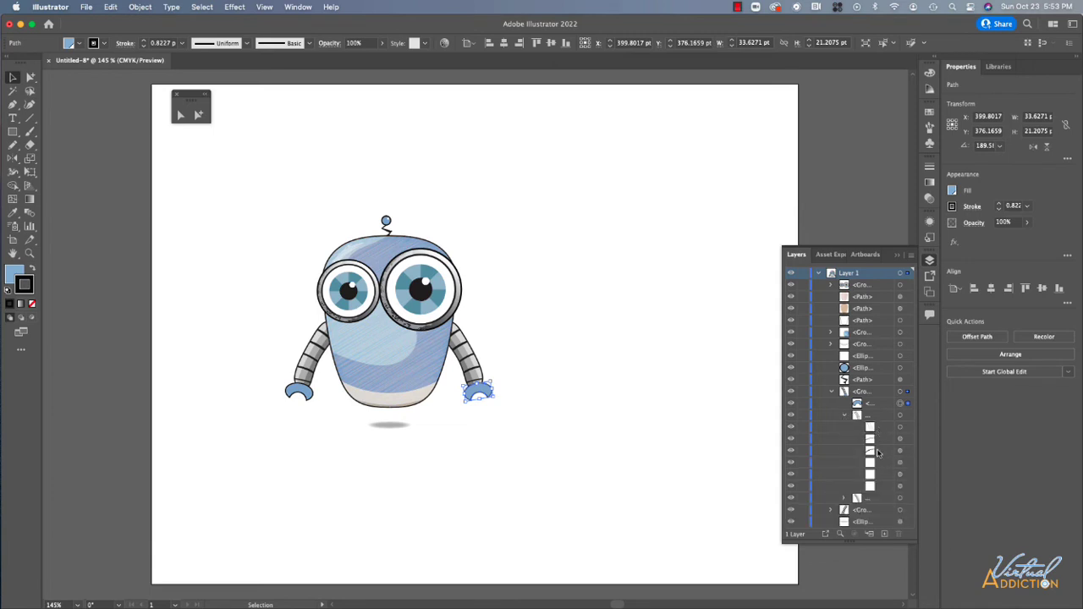
click(908, 428)
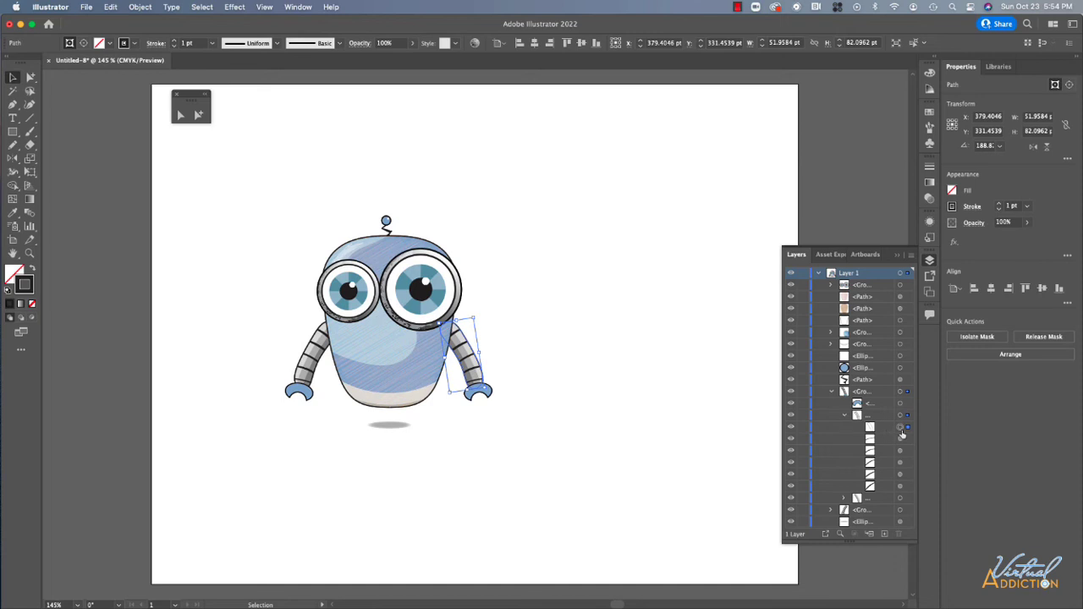
- Toggle the visibility of the arm's lowest subgroup to identify its artwork, keeping the clipping path targeted
click(911, 255)
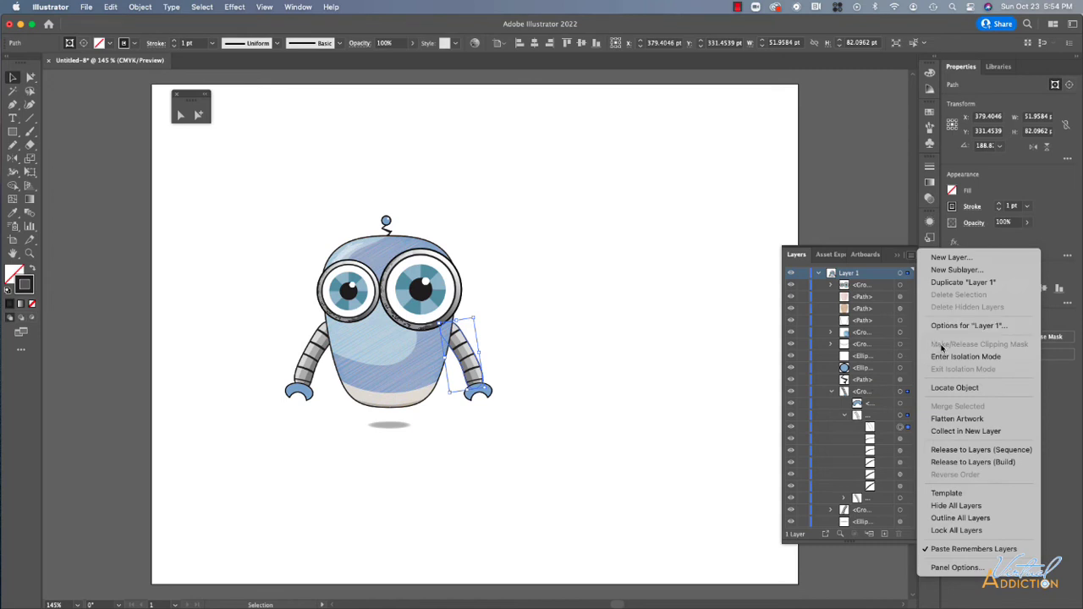
click(791, 501)
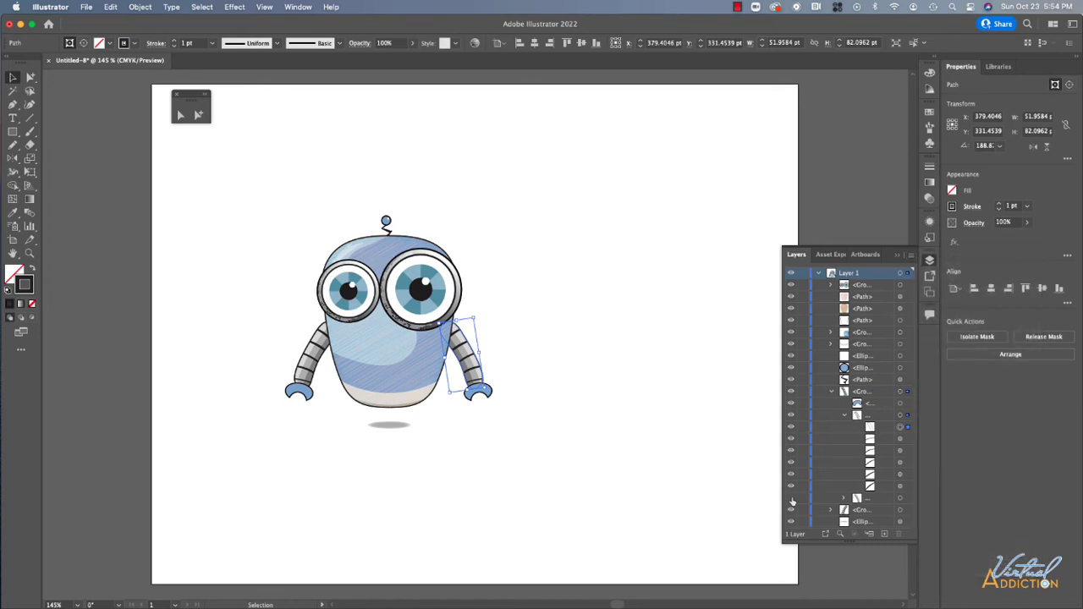
click(791, 499)
click(791, 500)
click(901, 428)
- Try duplicating Layer 1 and undo the duplication
click(911, 254)
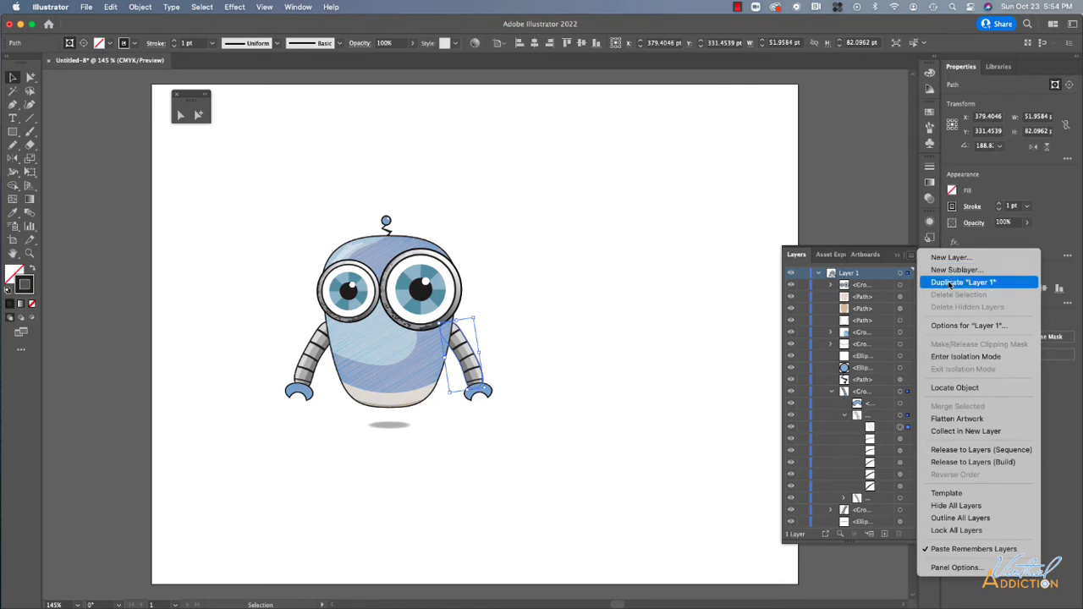
click(949, 283)
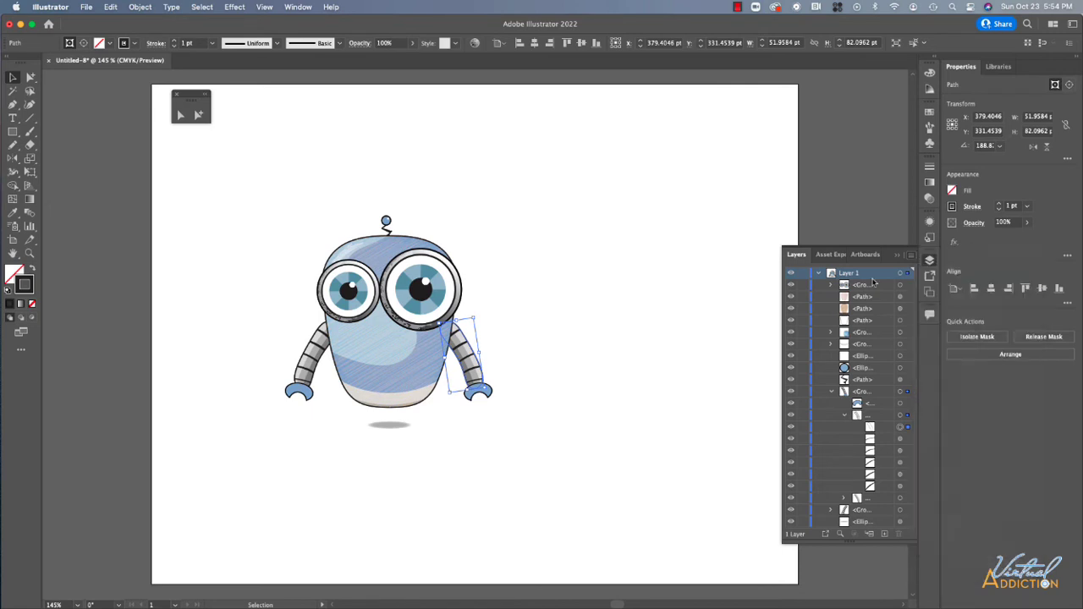
click(821, 274)
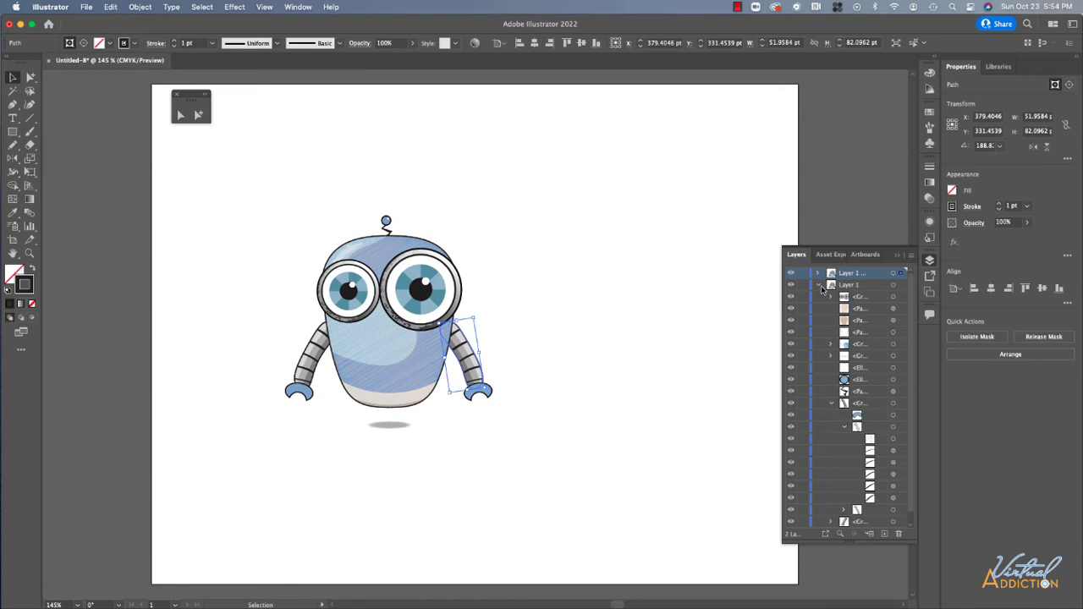
key(super+z)
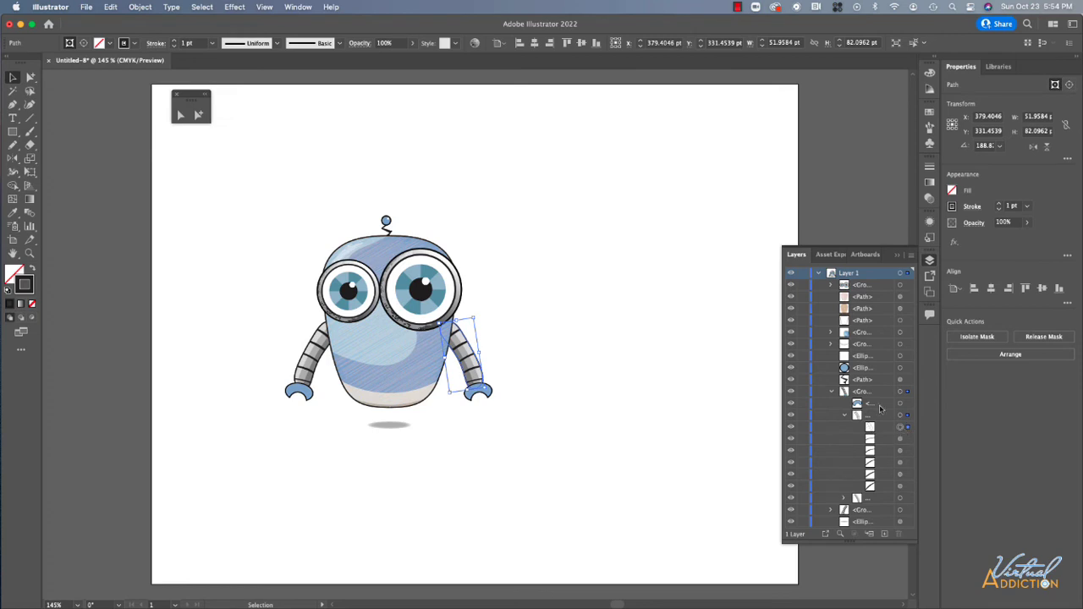
- Copy the right-hand arm's clipping path and paste the copy in place
click(111, 7)
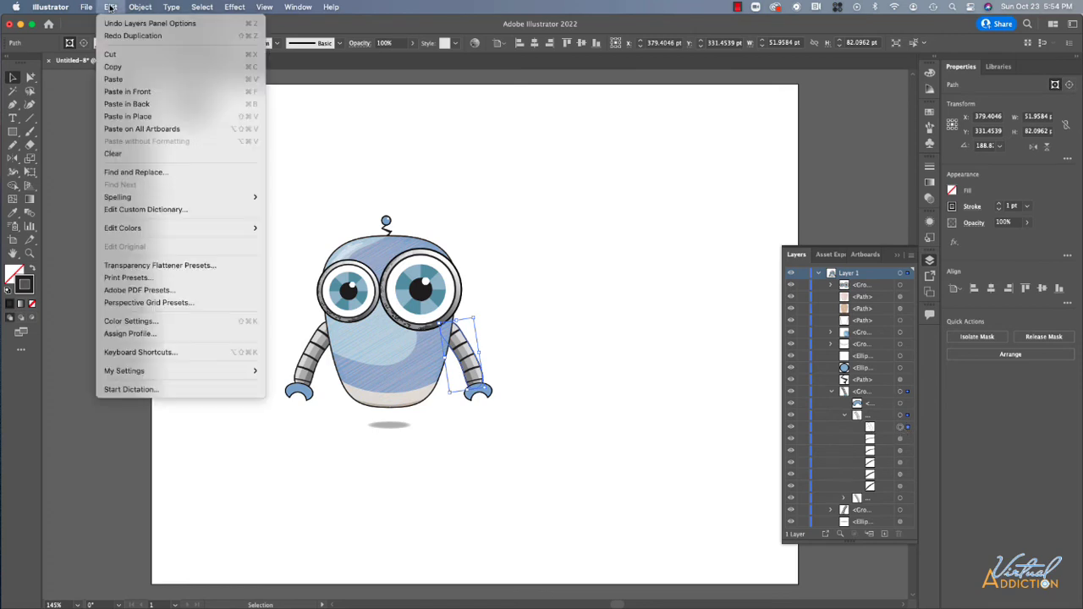
click(116, 64)
click(111, 7)
click(116, 116)
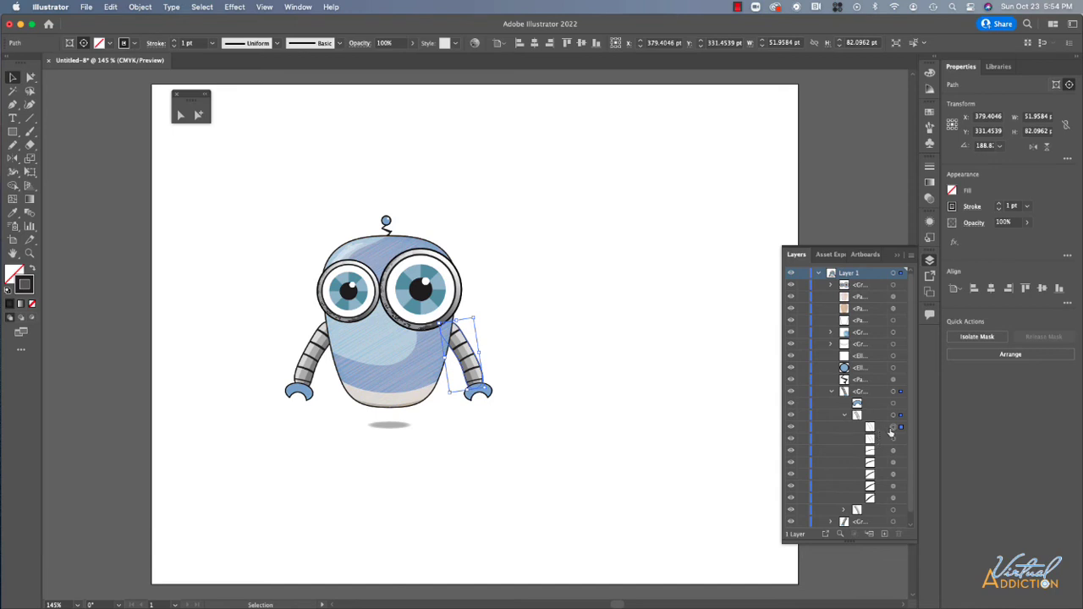
- Fill the pasted arm path with the lighter brown global swatch and remove its stroke
click(930, 112)
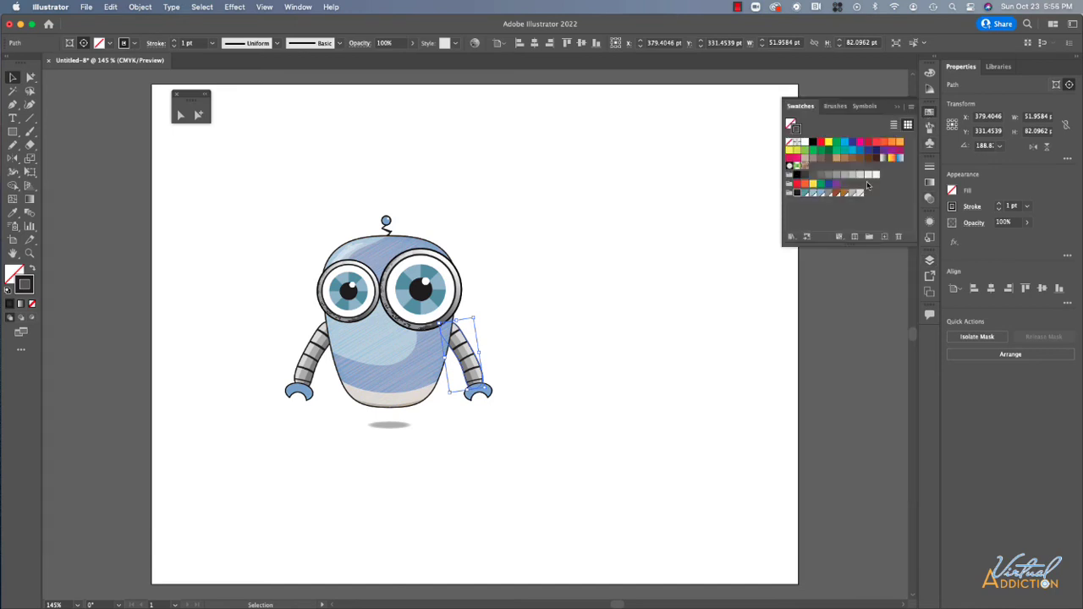
click(846, 194)
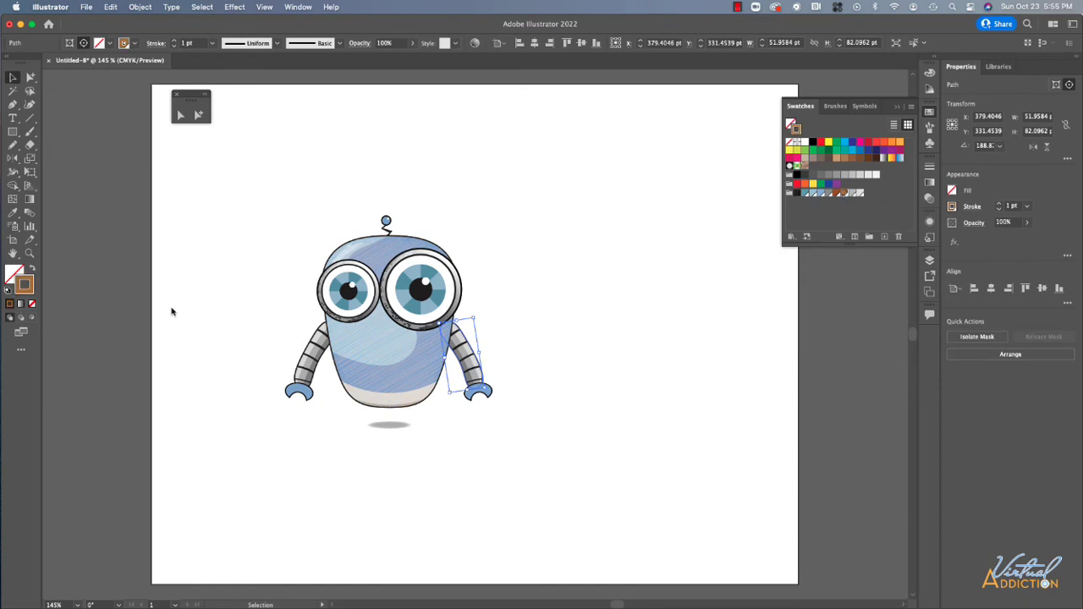
click(32, 269)
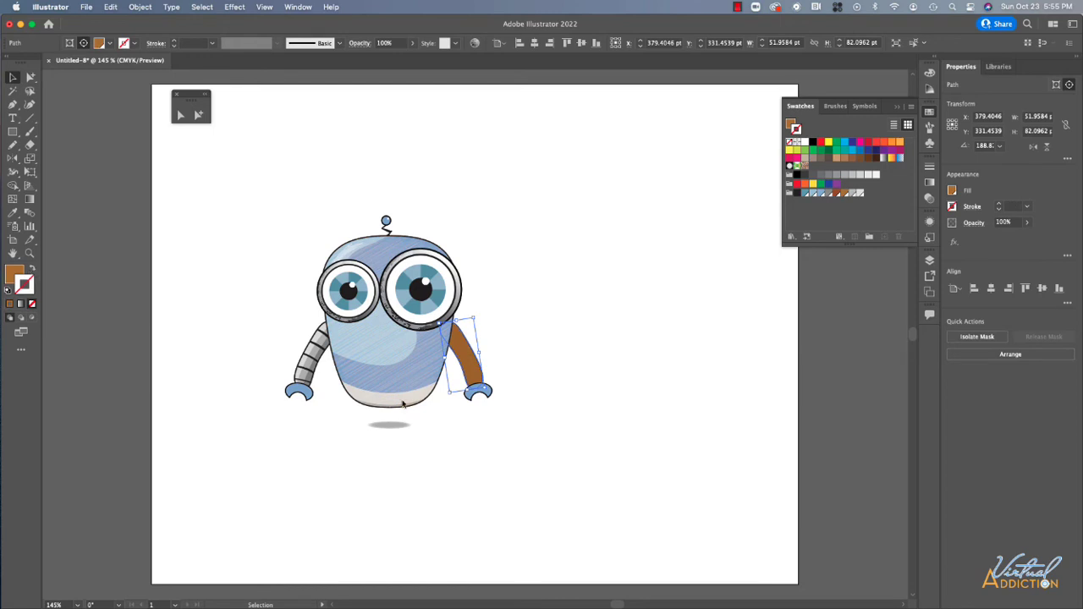
click(899, 108)
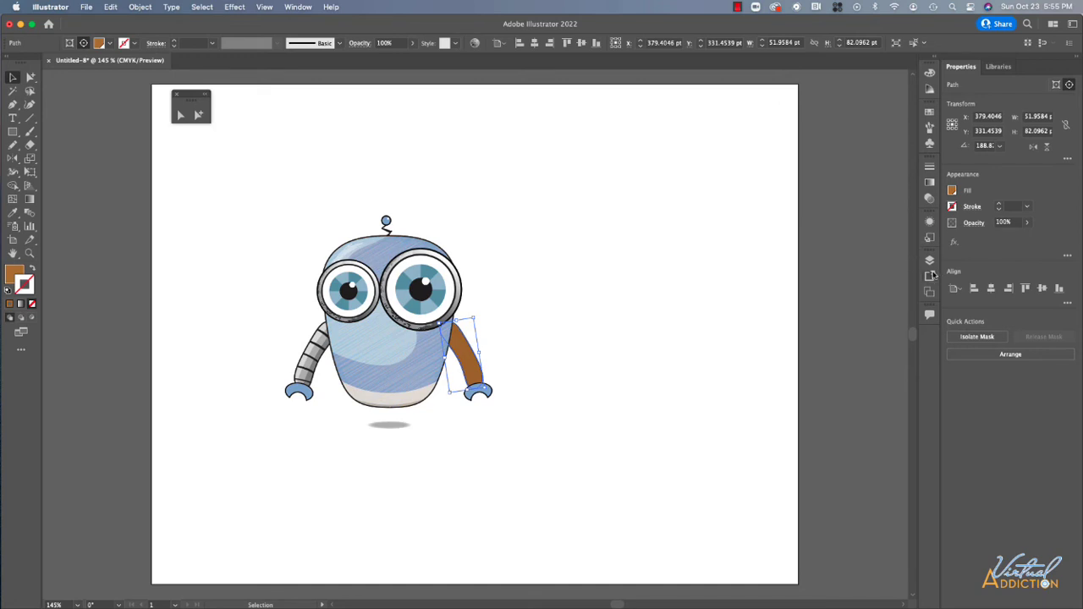
- Select the body's lighter brown Scribble path with the 50% Overlay fill and save its appearance as a new graphic style
key(F7)
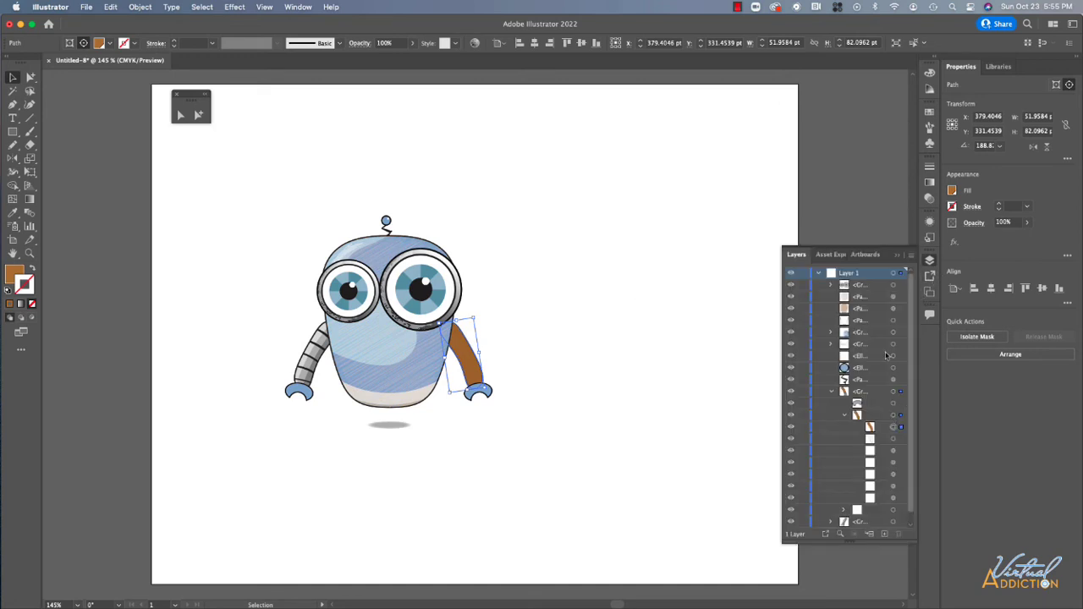
click(894, 309)
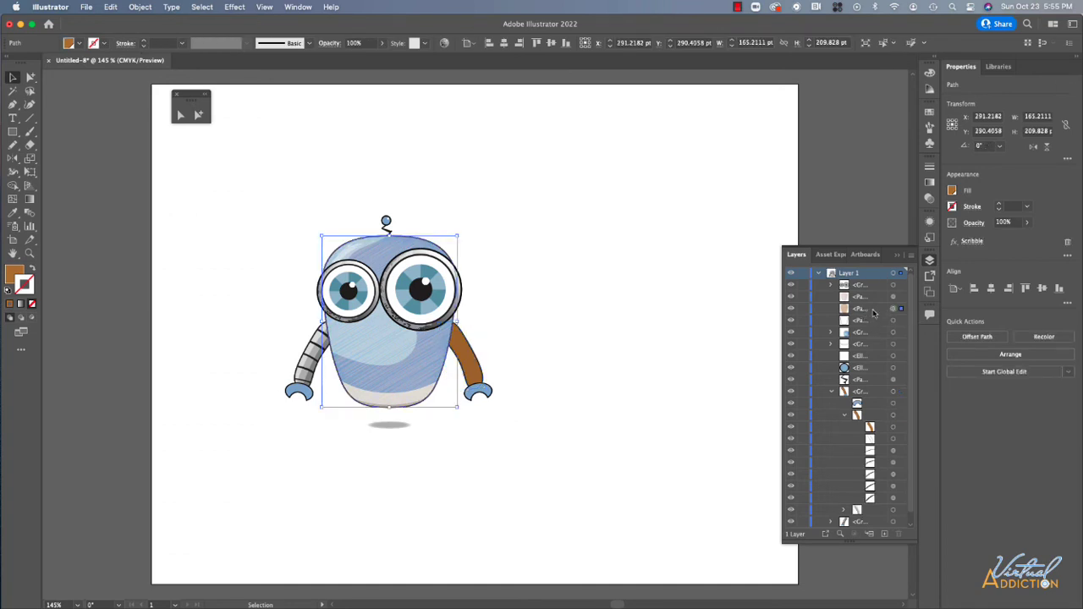
click(930, 222)
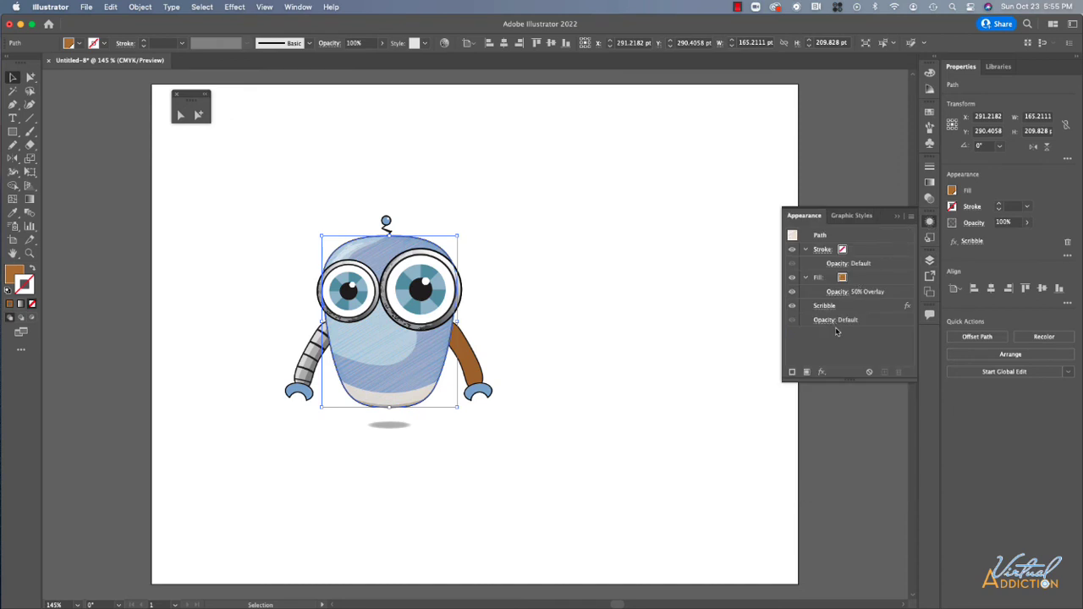
click(867, 281)
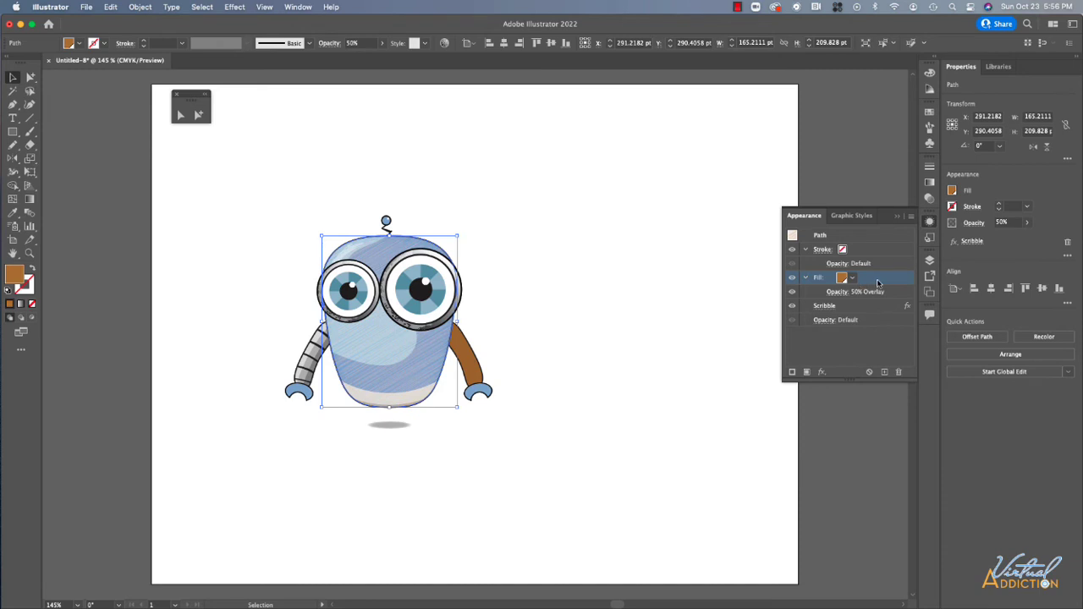
click(930, 239)
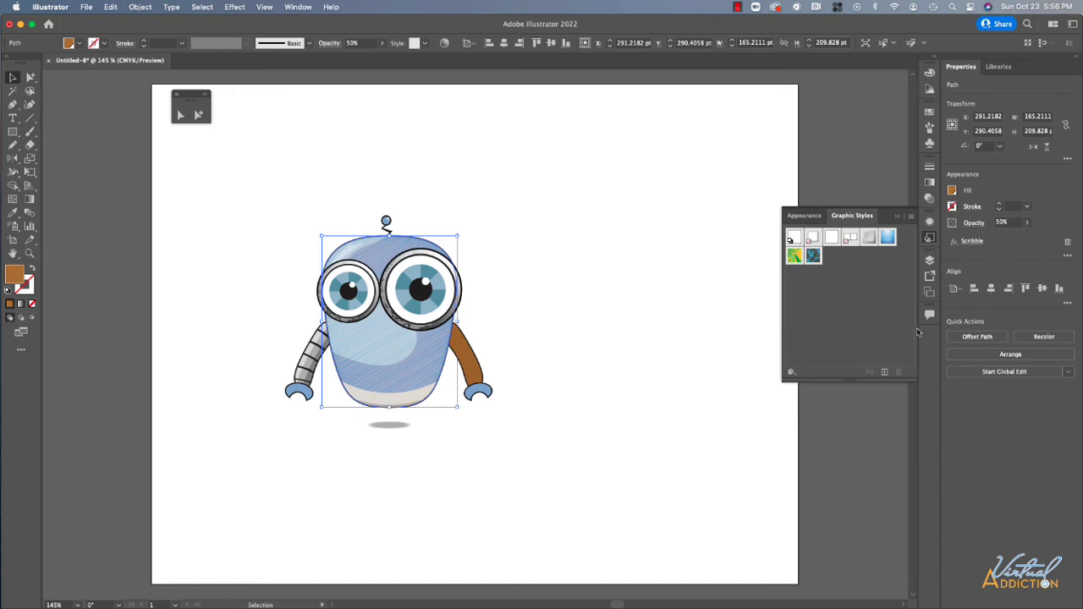
click(885, 373)
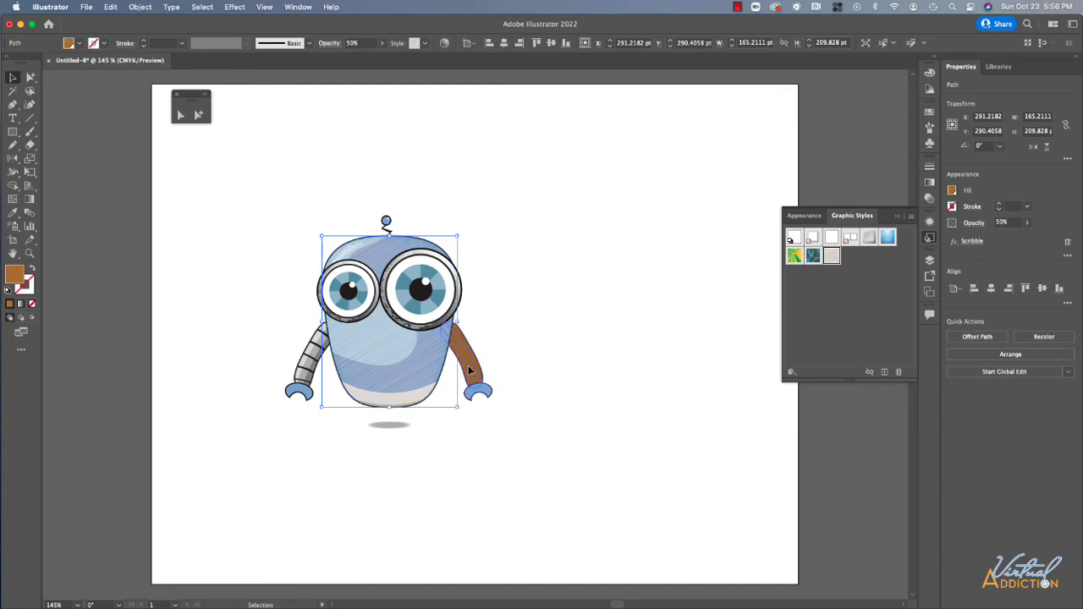
- Apply the saved Scribble graphic style to the brown path pasted on the robot's right-hand arm
click(469, 371)
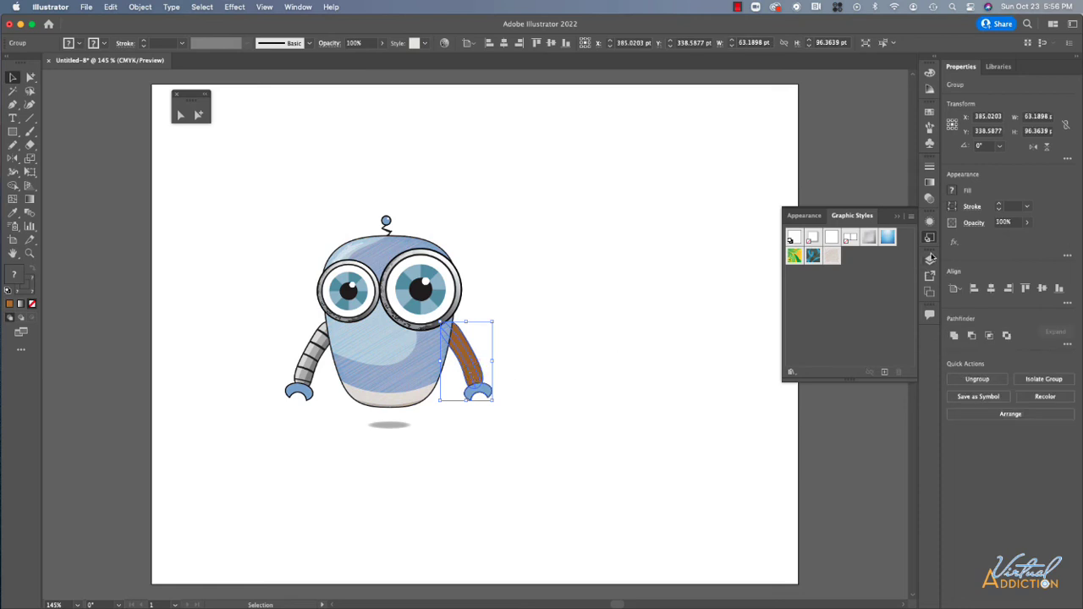
click(929, 260)
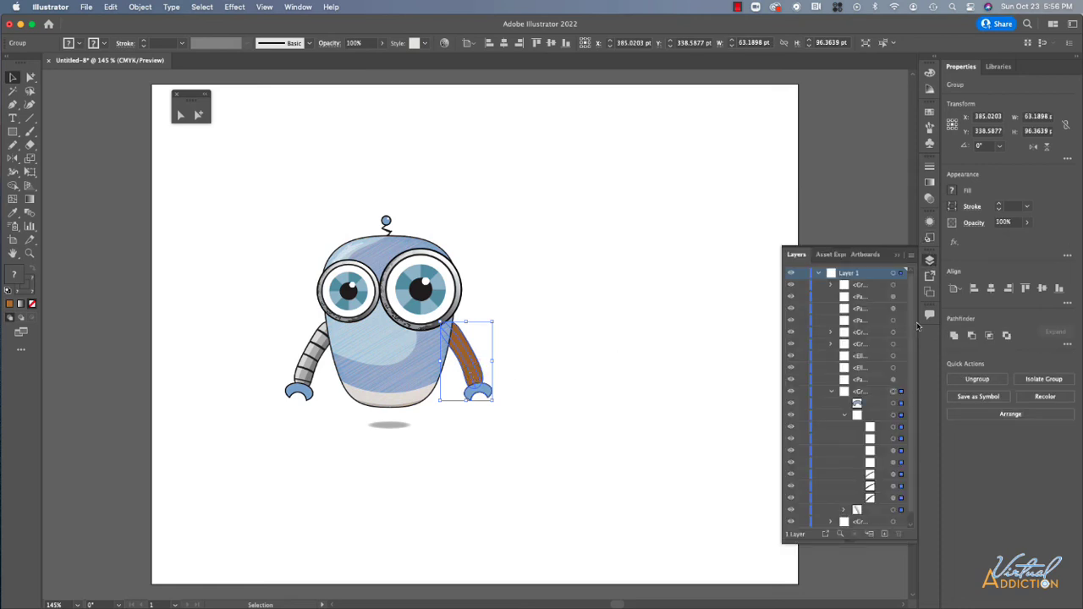
click(901, 429)
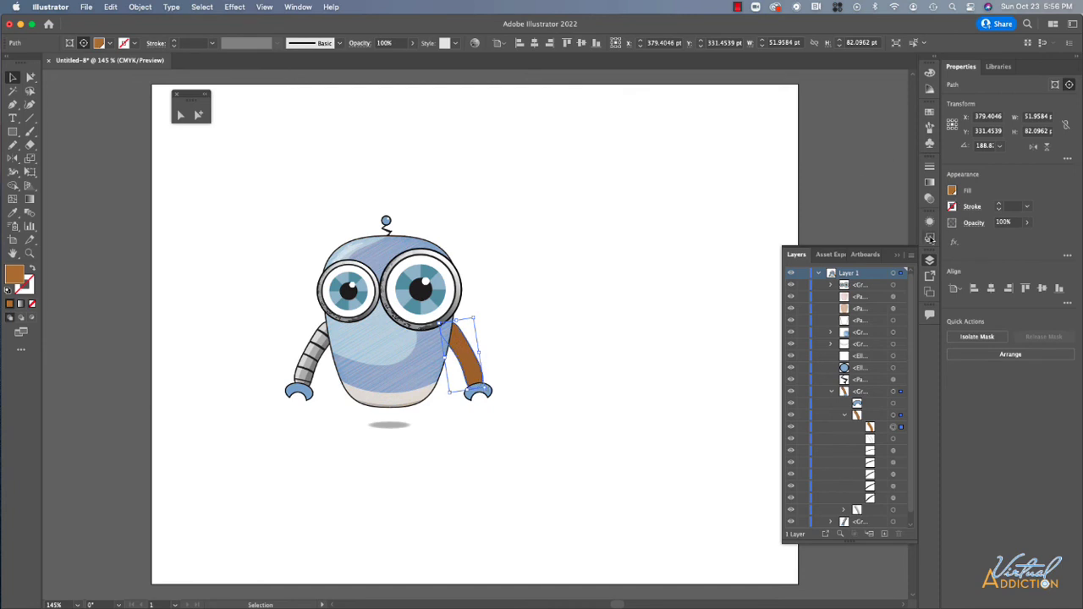
click(931, 240)
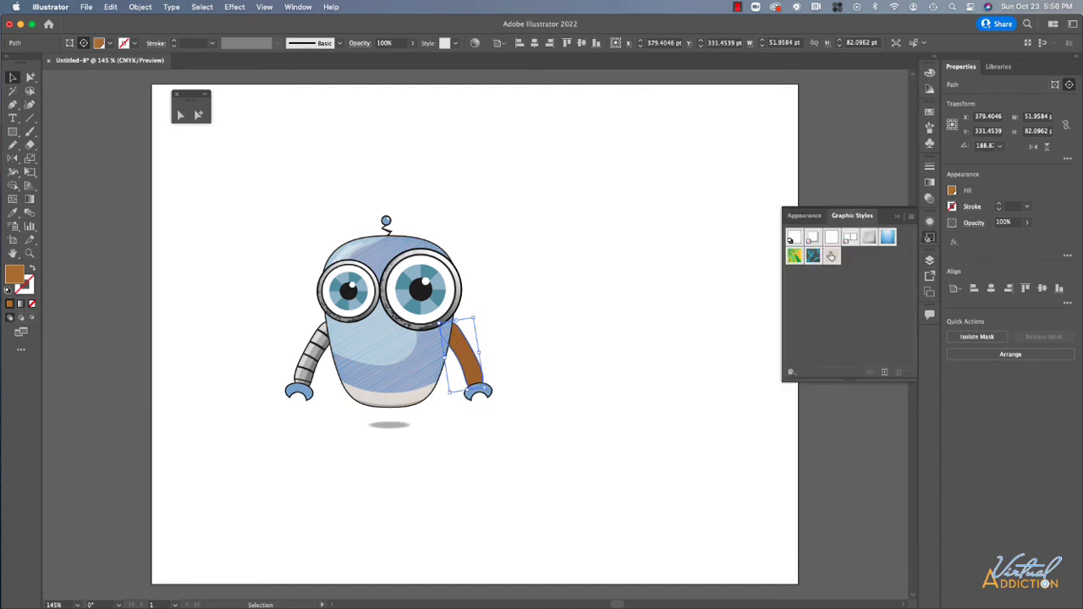
click(831, 256)
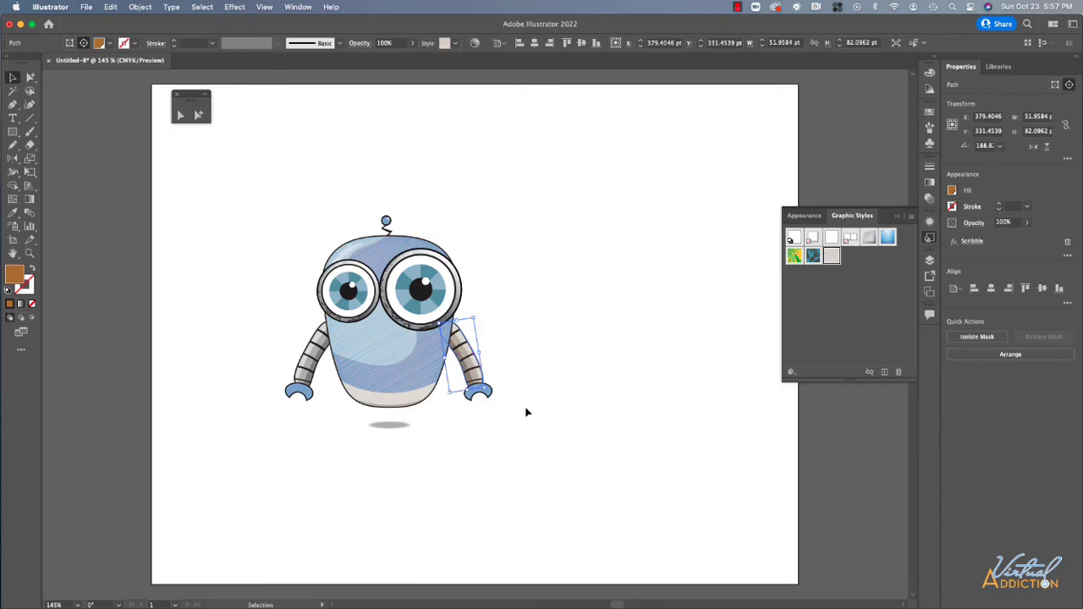
- Copy the claw path on the right-hand arm, paste it in place, and apply the saved Scribble graphic style to the copy
click(930, 262)
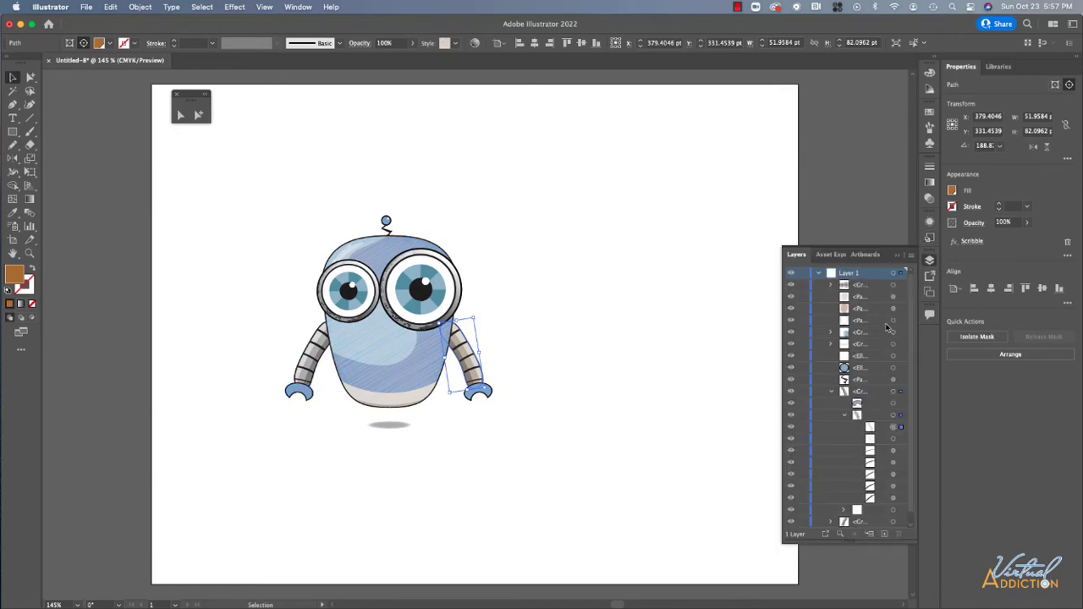
click(896, 403)
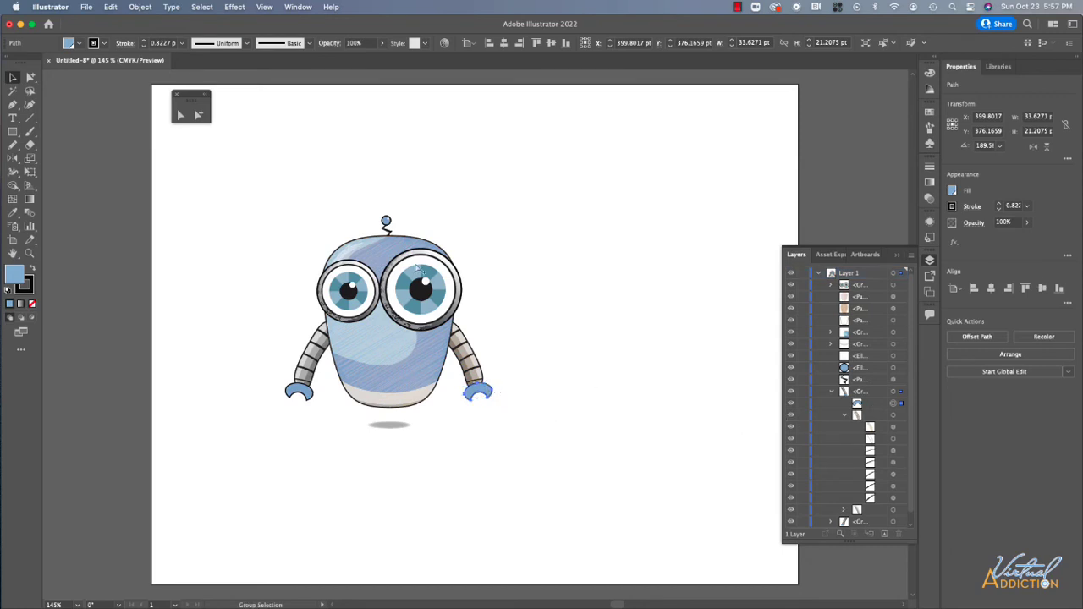
click(110, 7)
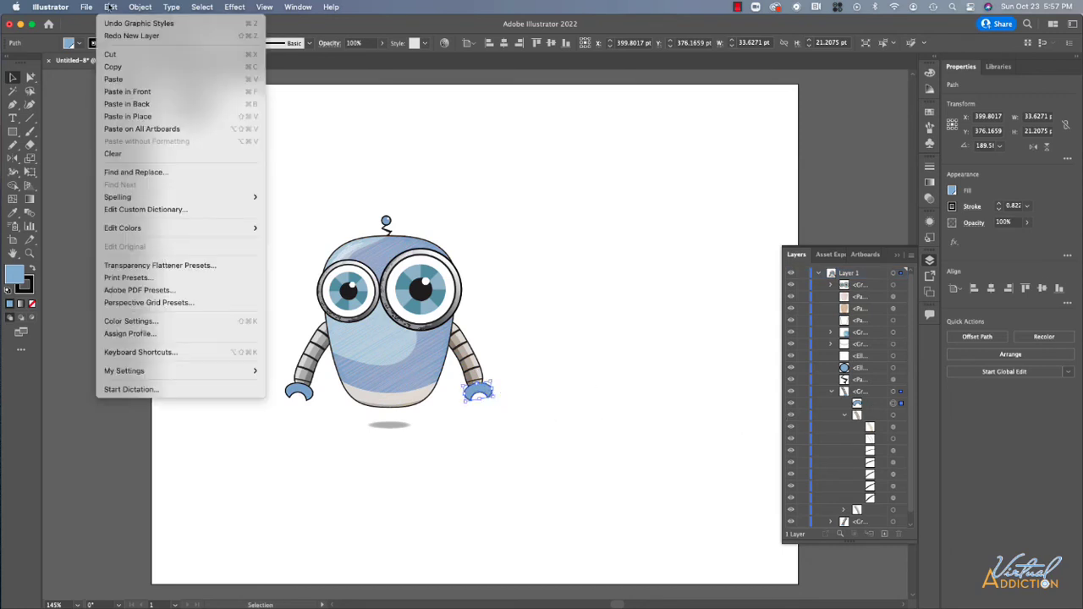
click(127, 104)
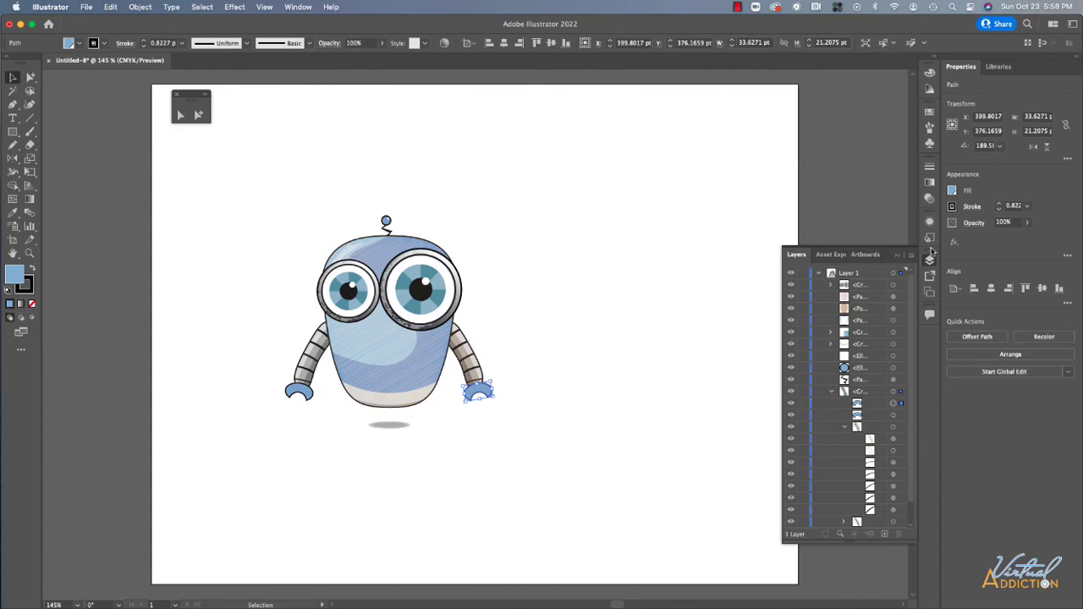
click(931, 240)
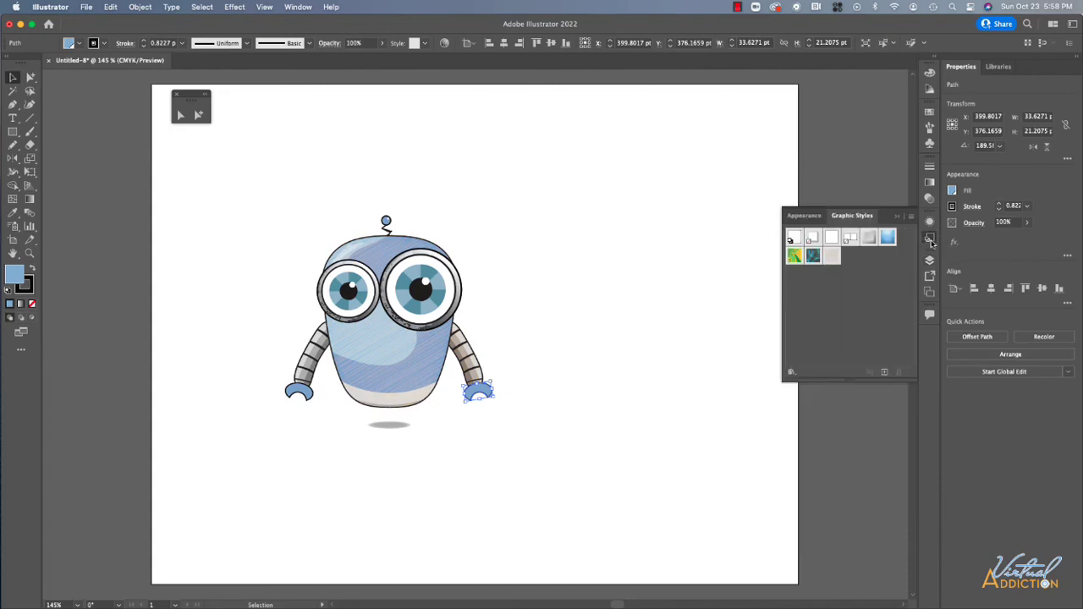
click(832, 256)
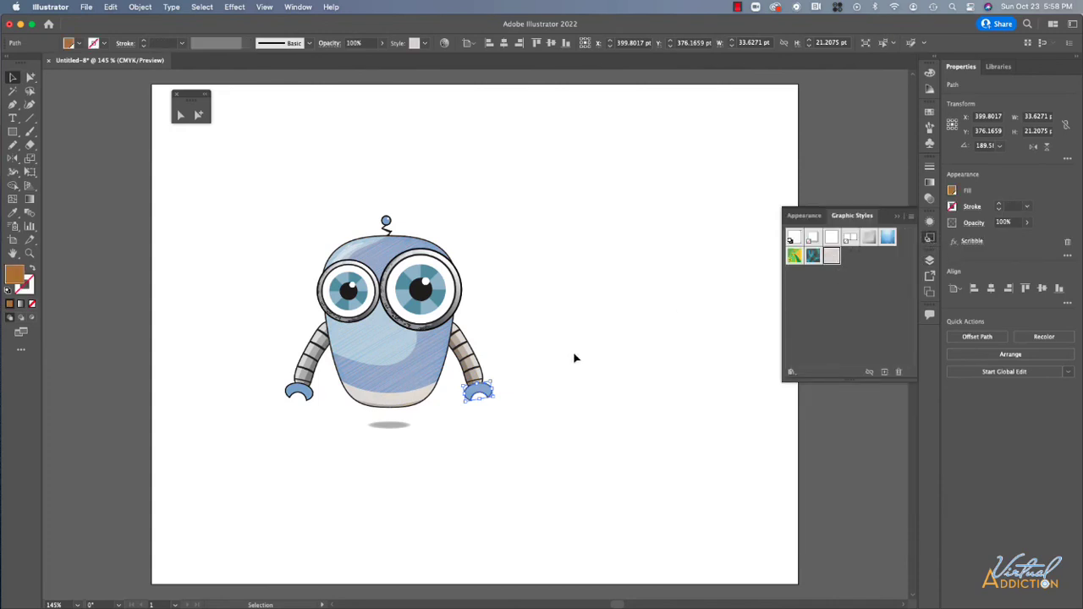
click(507, 413)
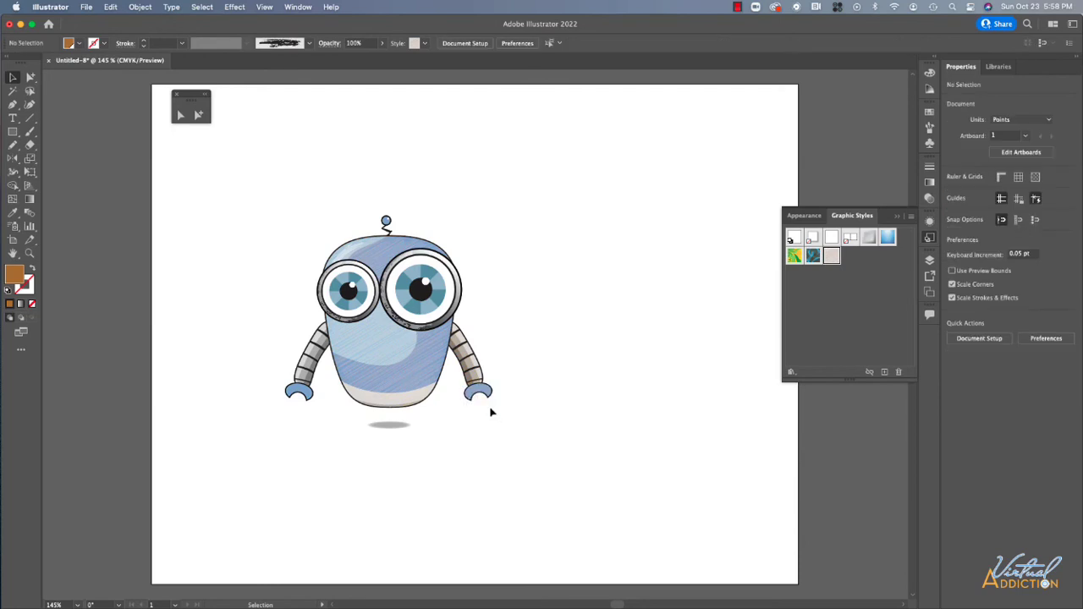
- Duplicate the left-hand arm's claw path in place and apply the saved Scribble graphic style to the duplicate
key(super+equal)
key(super+equal)
key(super+equal)
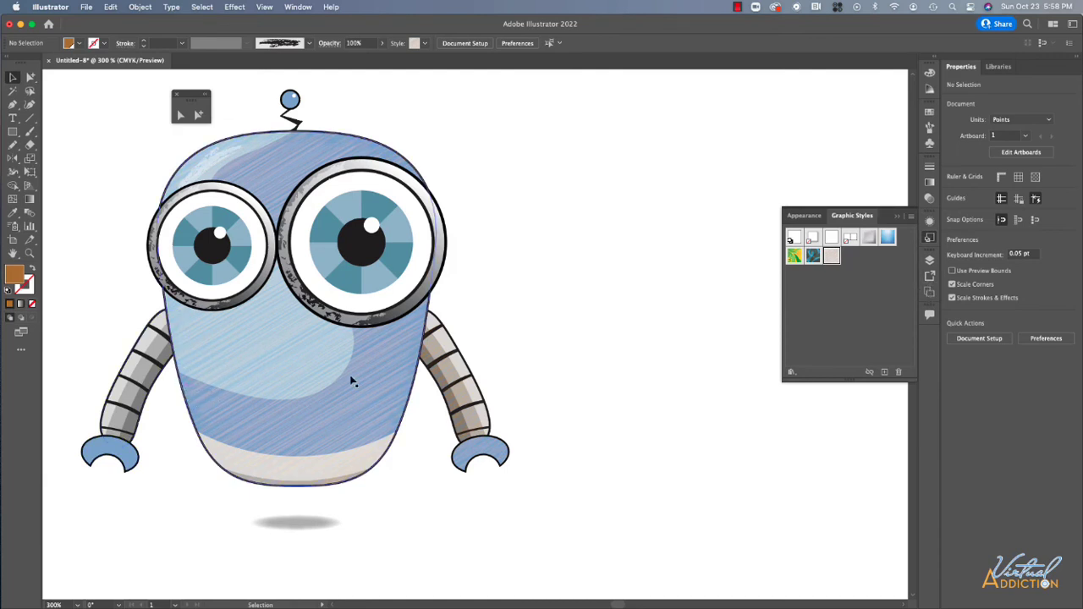
click(929, 259)
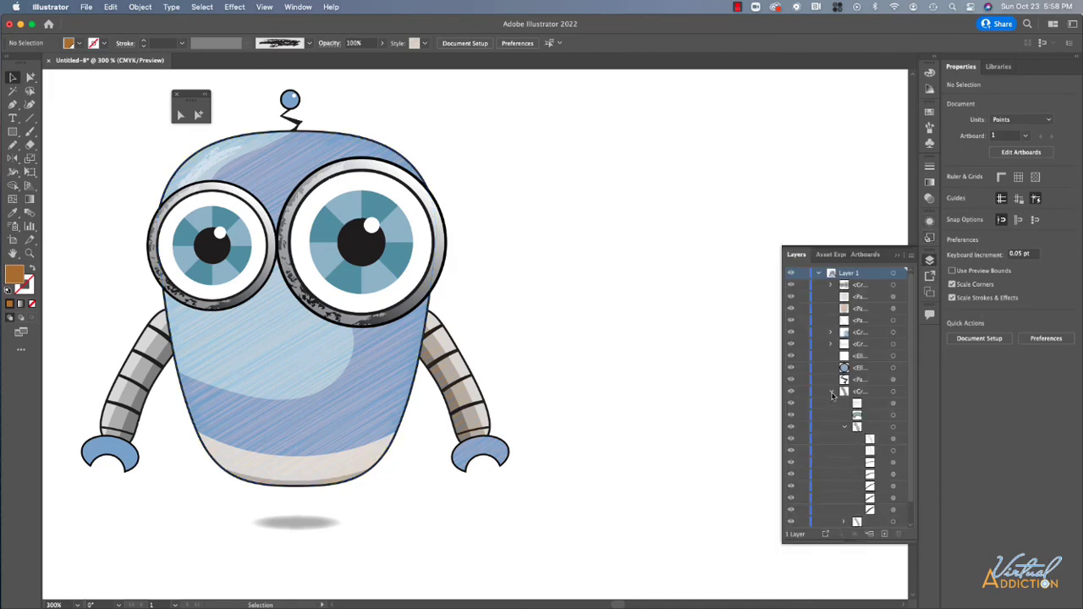
click(831, 392)
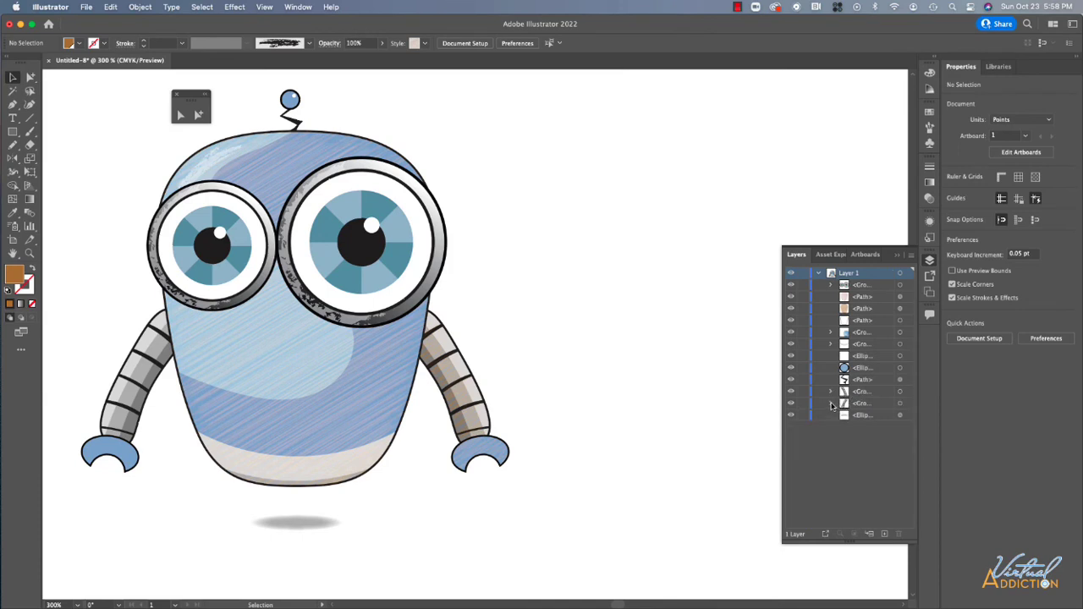
click(832, 405)
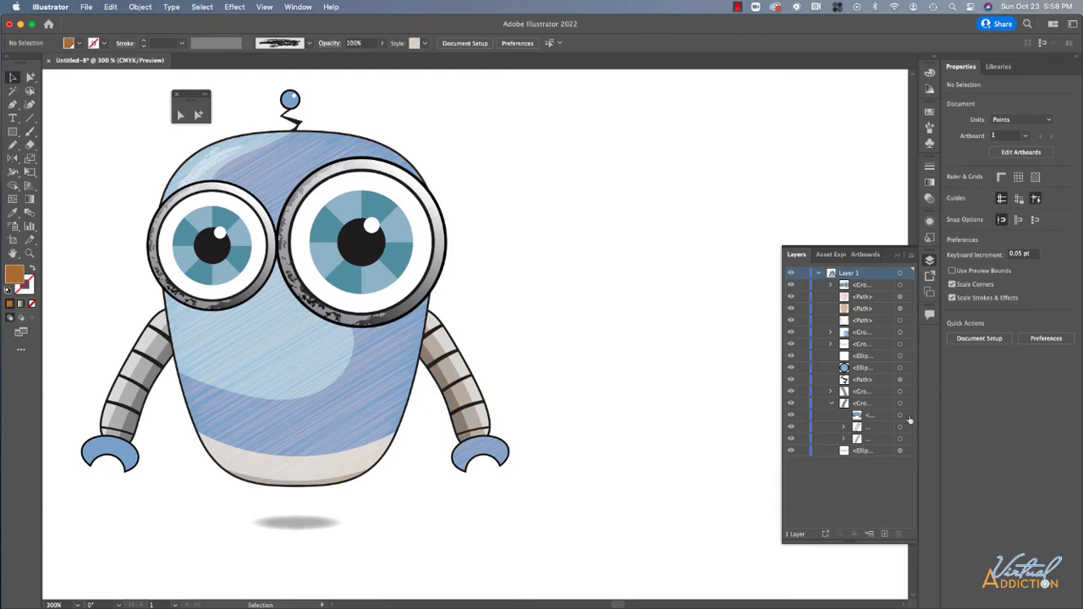
click(908, 416)
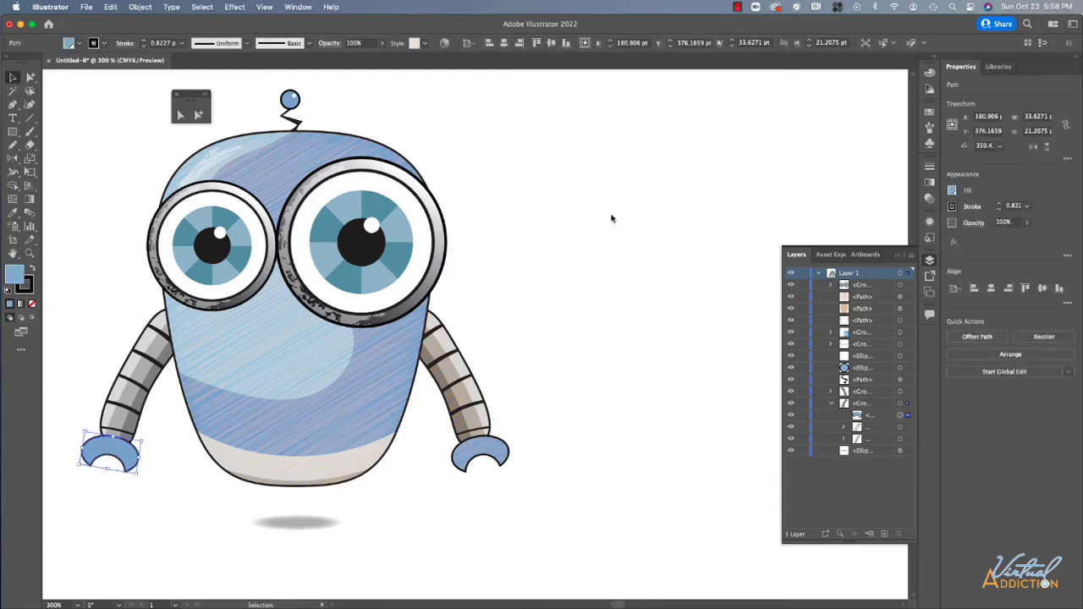
click(110, 7)
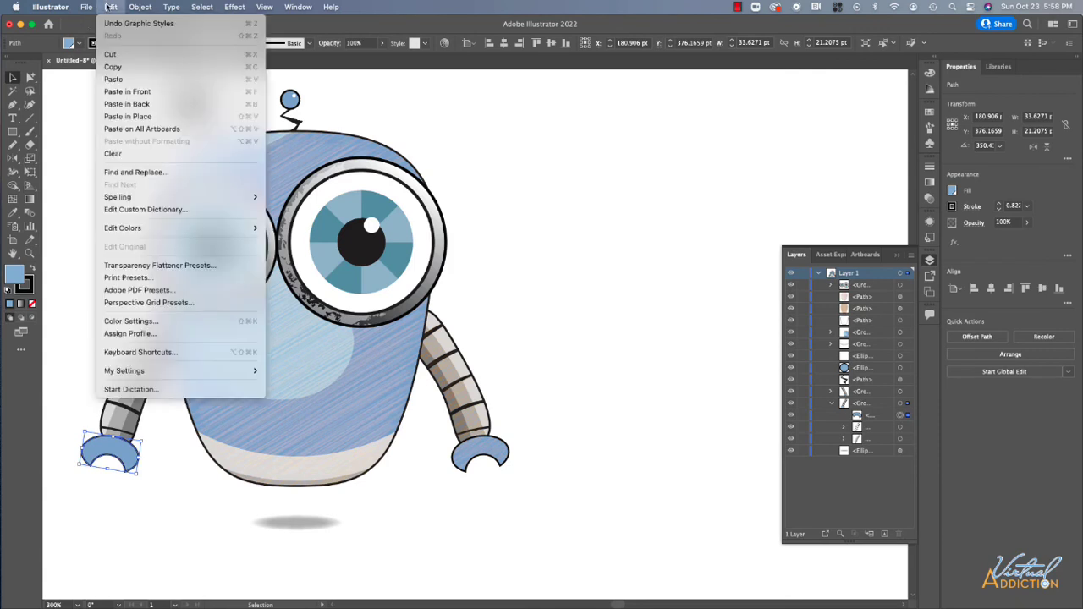
click(132, 115)
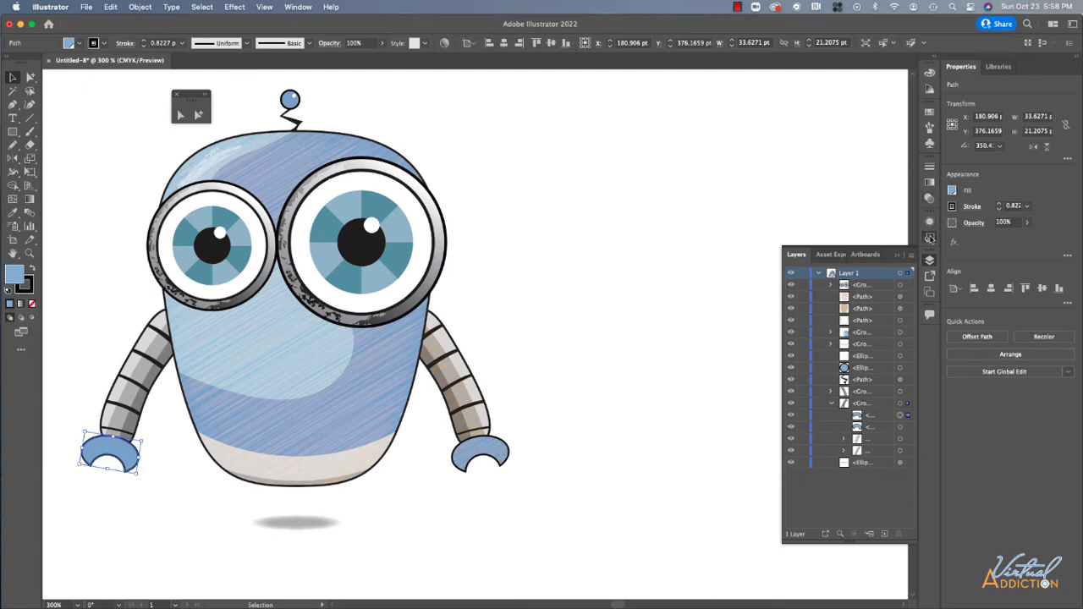
click(929, 238)
click(832, 257)
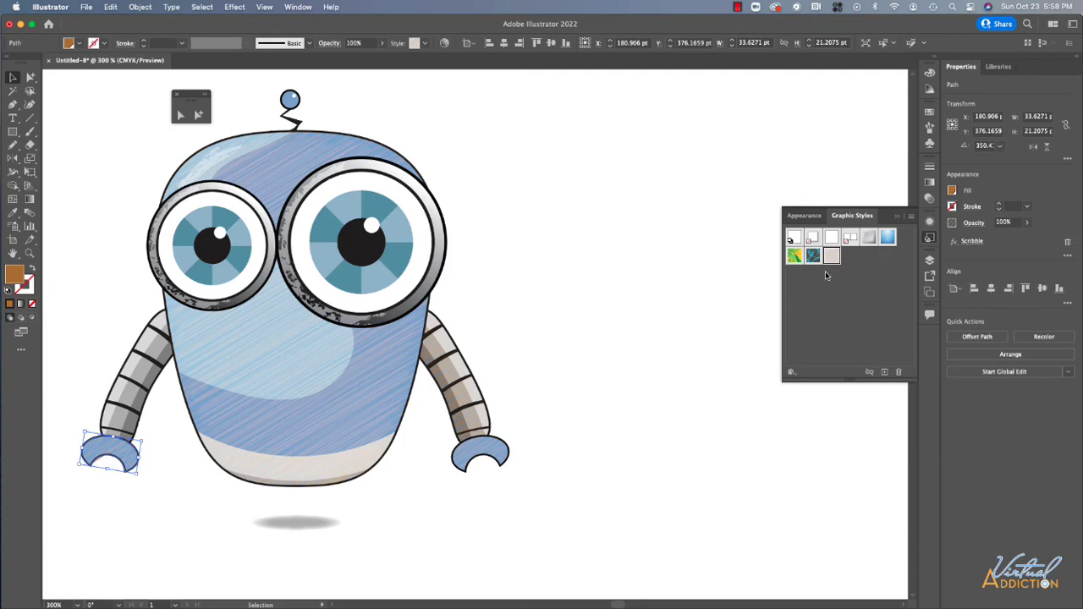
- Paste a copy of the left-hand arm's clipping path in place and give it the saved Scribble graphic style
click(929, 260)
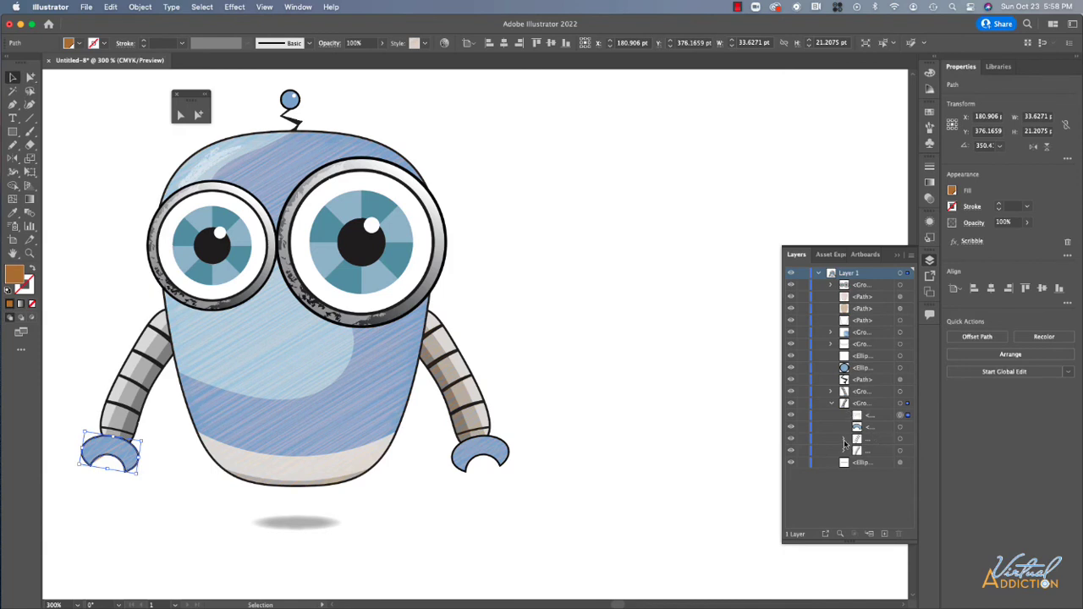
click(844, 439)
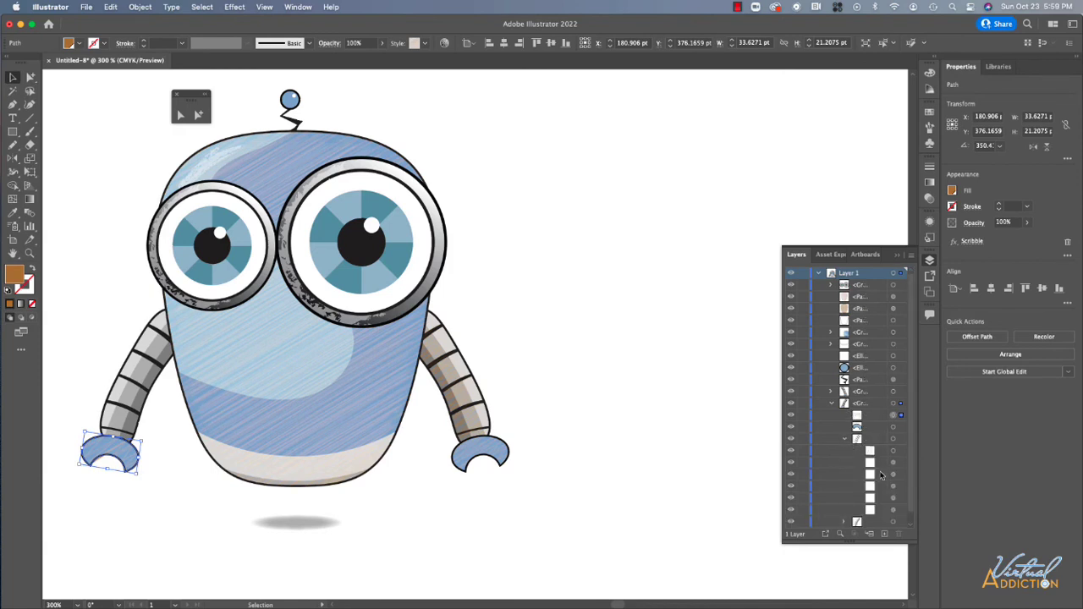
click(901, 451)
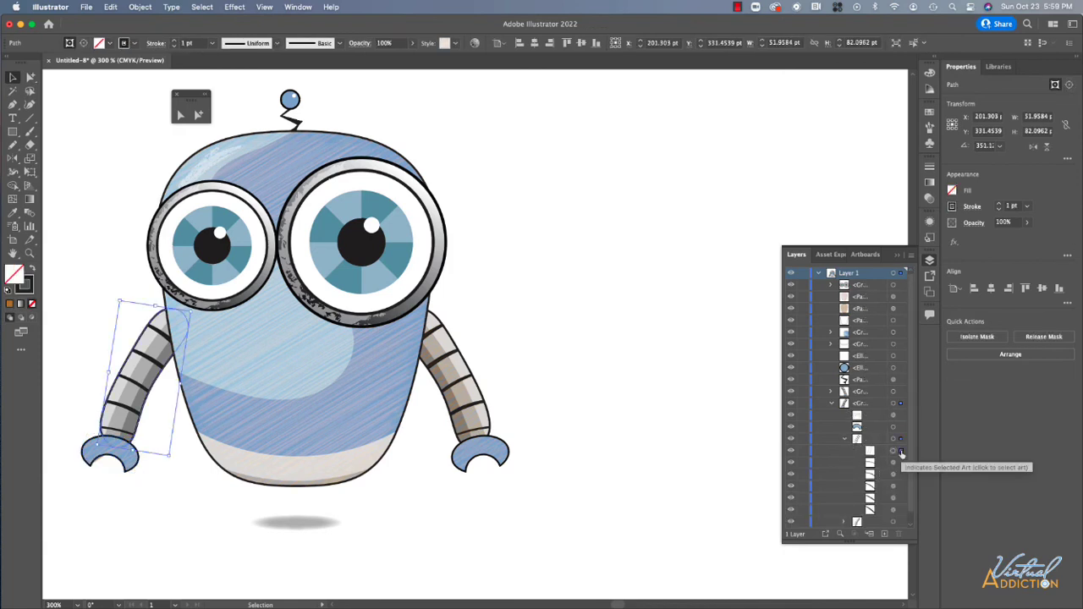
click(109, 7)
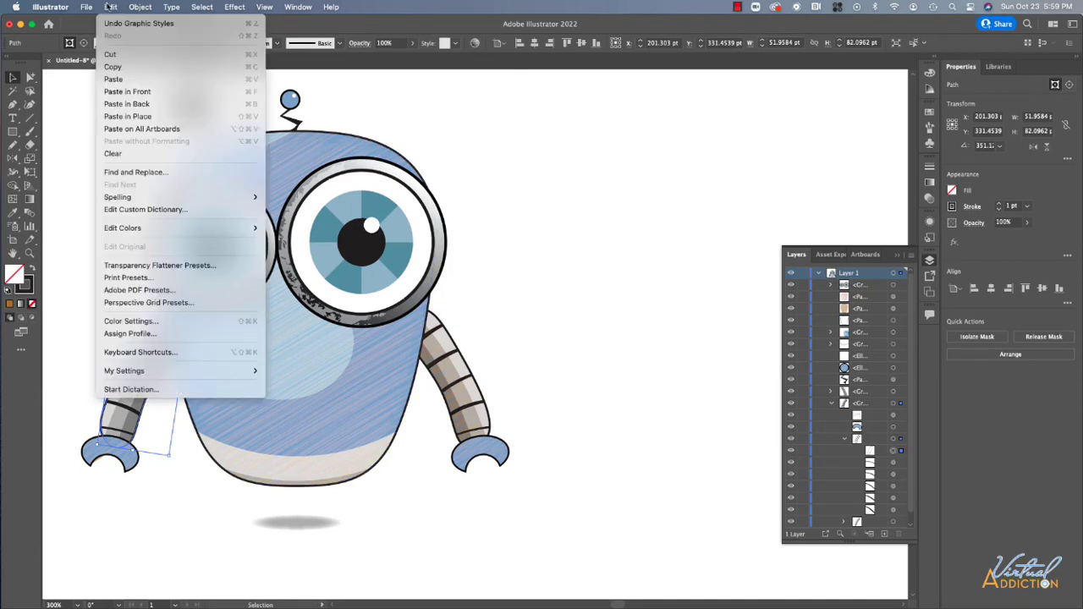
click(115, 113)
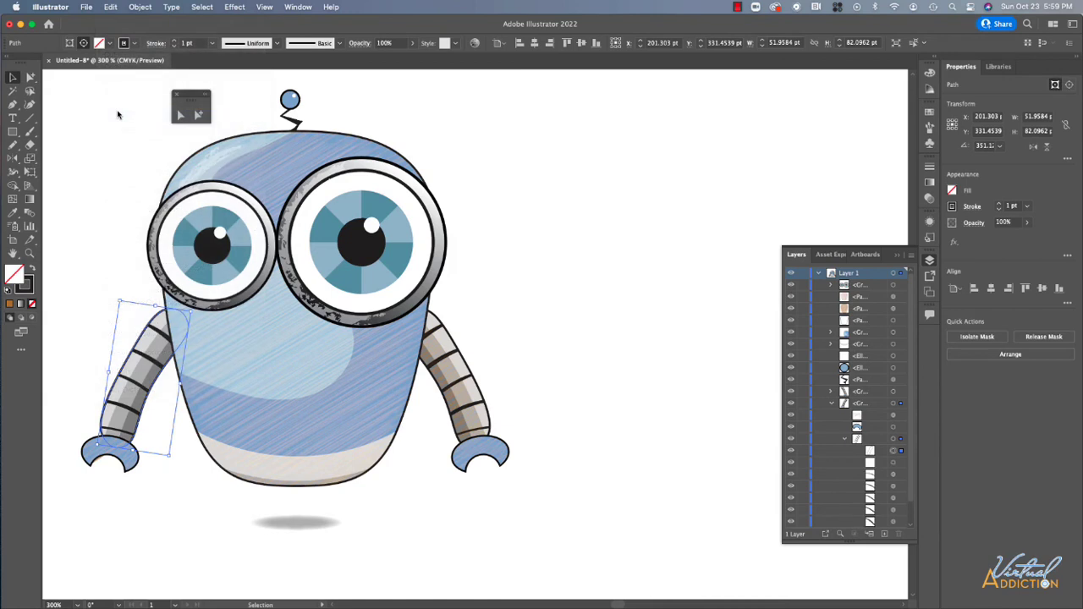
click(930, 238)
click(834, 259)
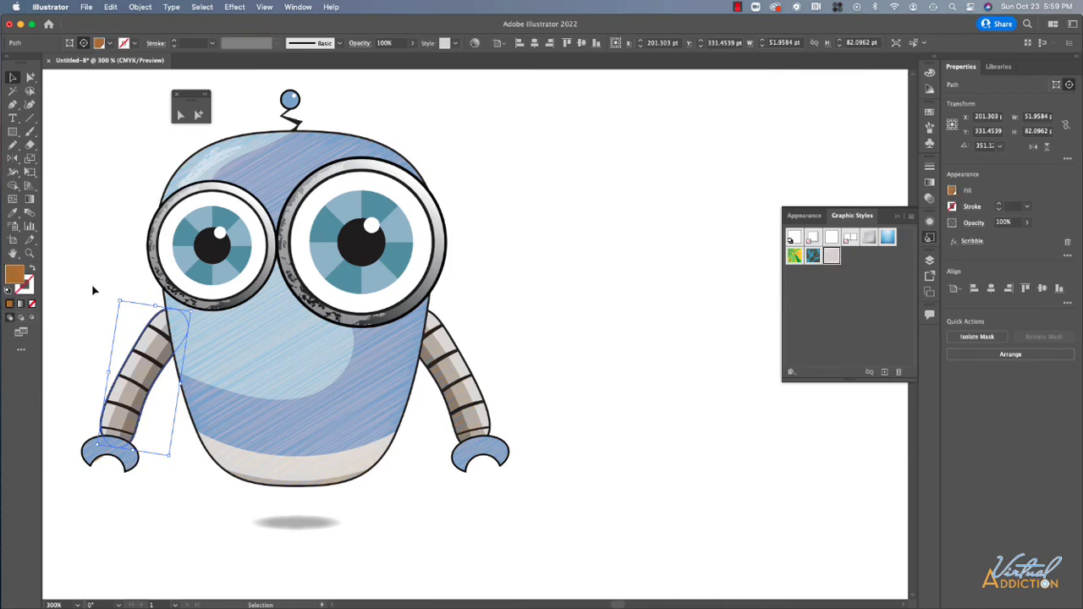
click(94, 292)
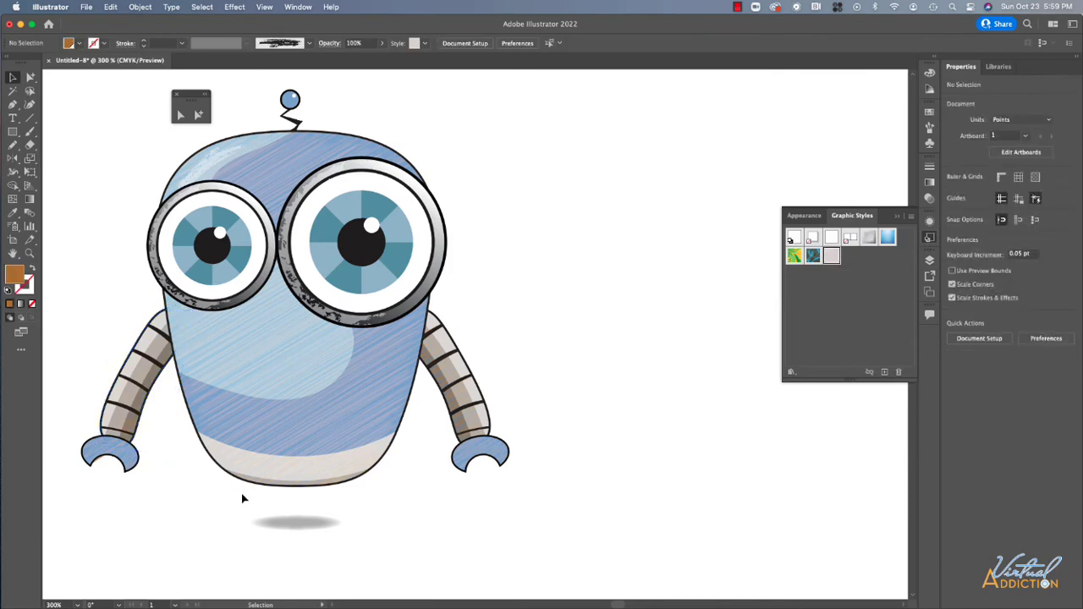
key(super+minus)
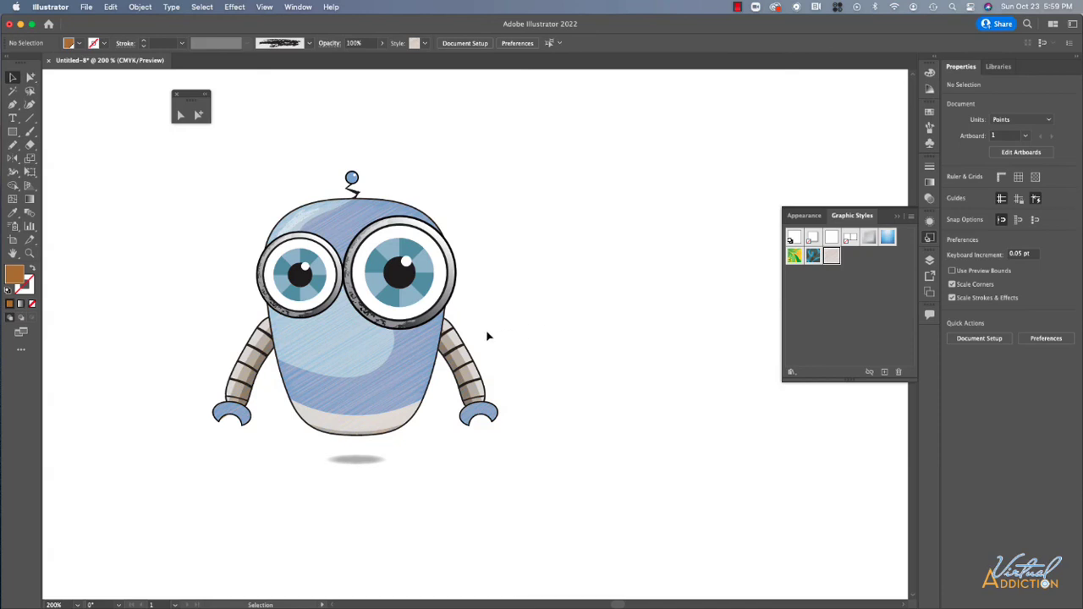
click(465, 423)
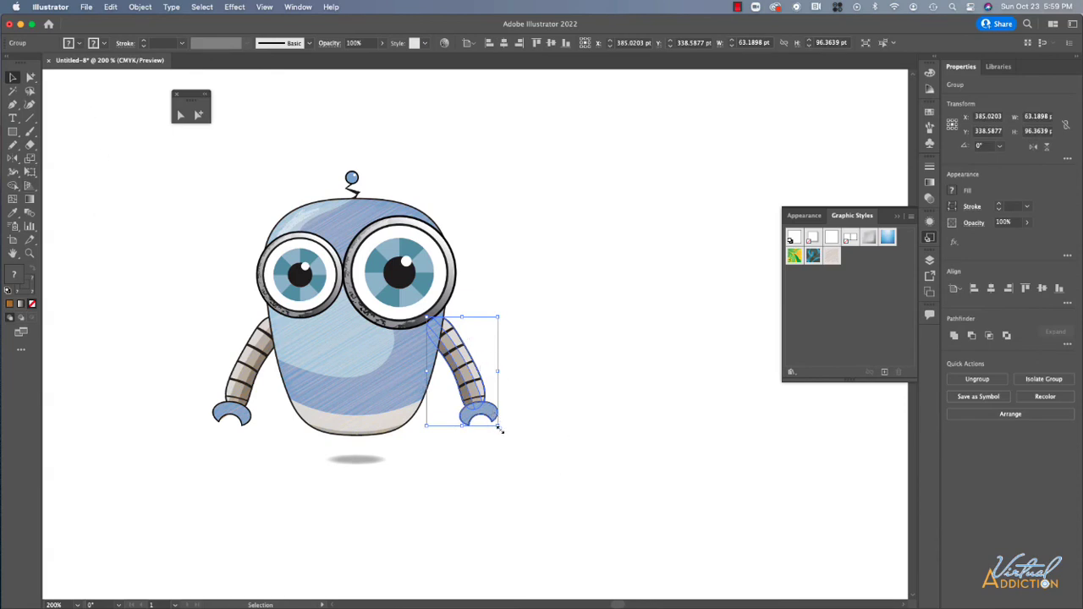
drag(518, 418, 479, 436)
click(478, 432)
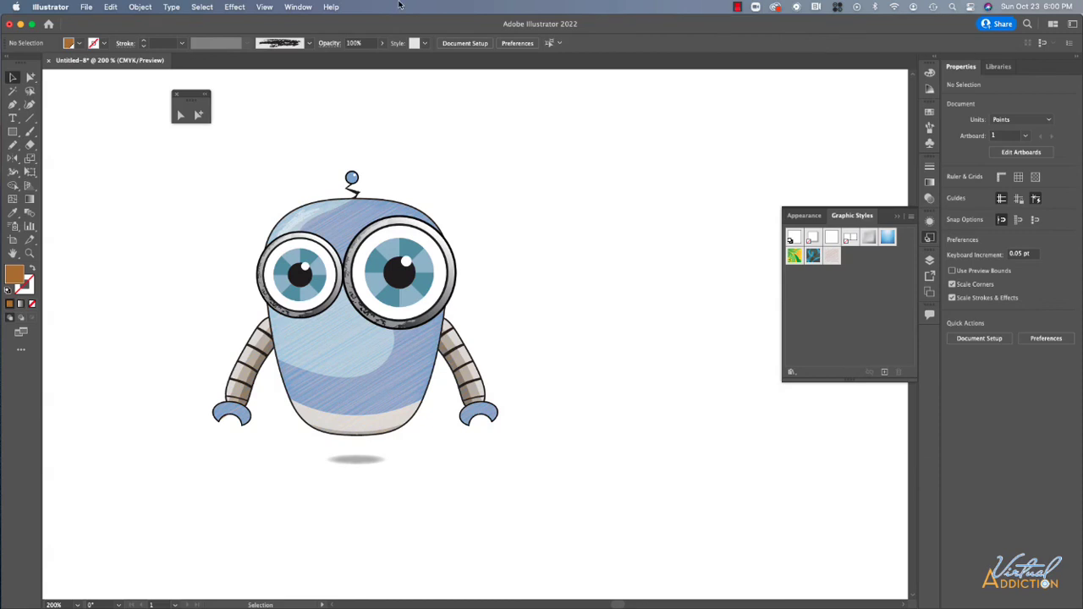
click(239, 8)
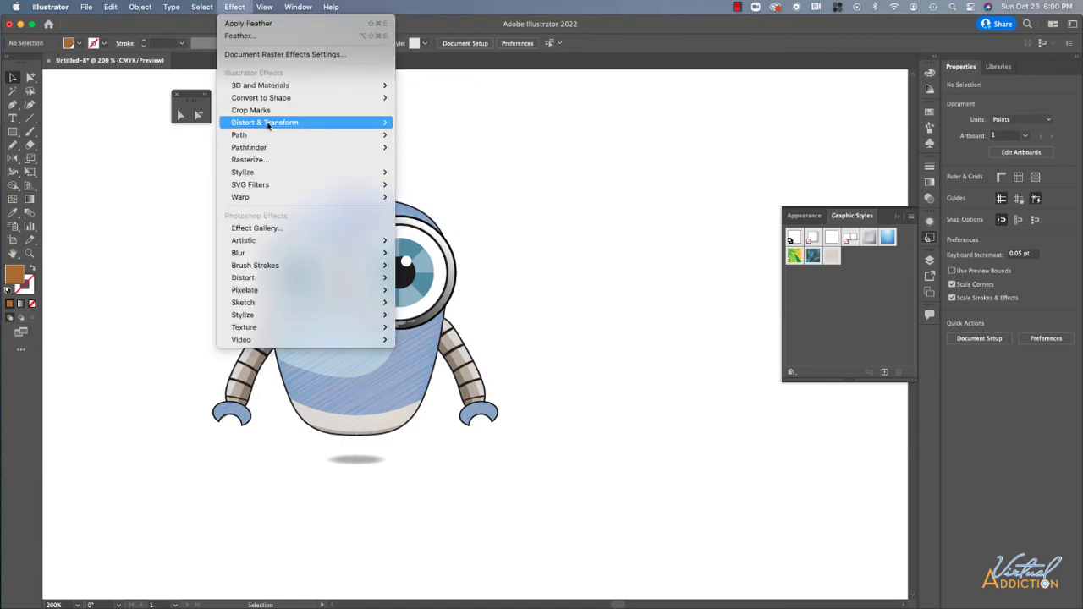
mouse_move(269, 125)
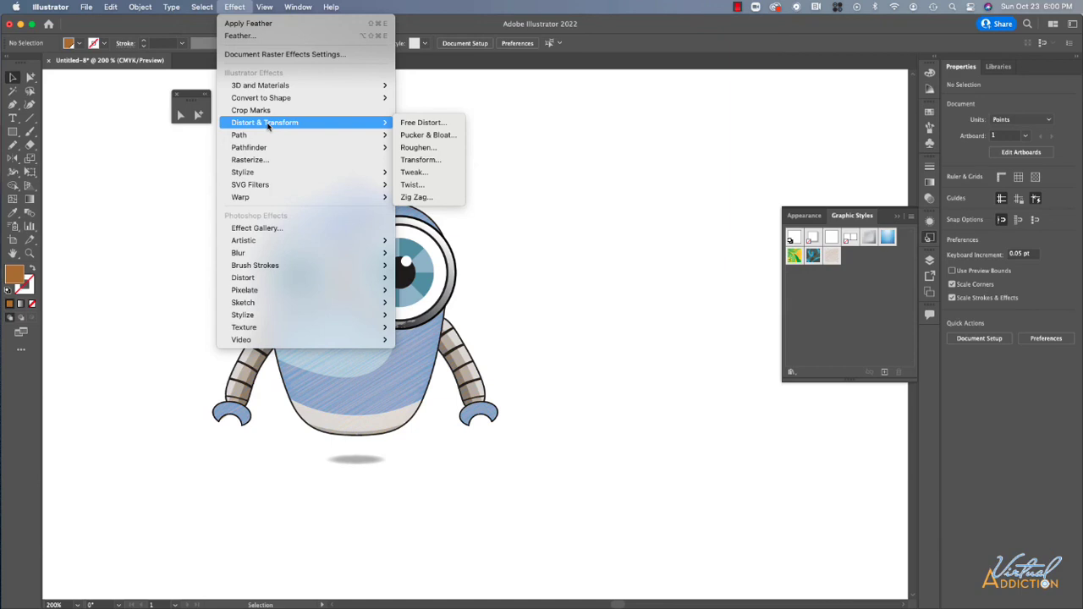
click(97, 141)
- Draw a brown-filled circle about 96 pt in diameter on the empty canvas to the right of the robot with the Ellipse tool
click(13, 132)
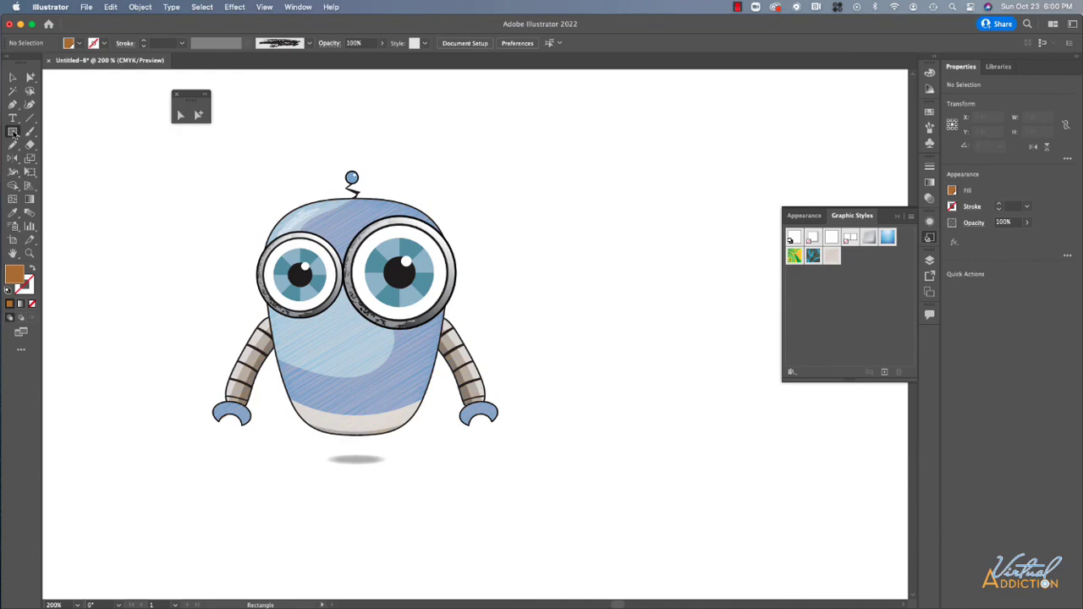
drag(13, 132, 56, 165)
drag(593, 139, 702, 245)
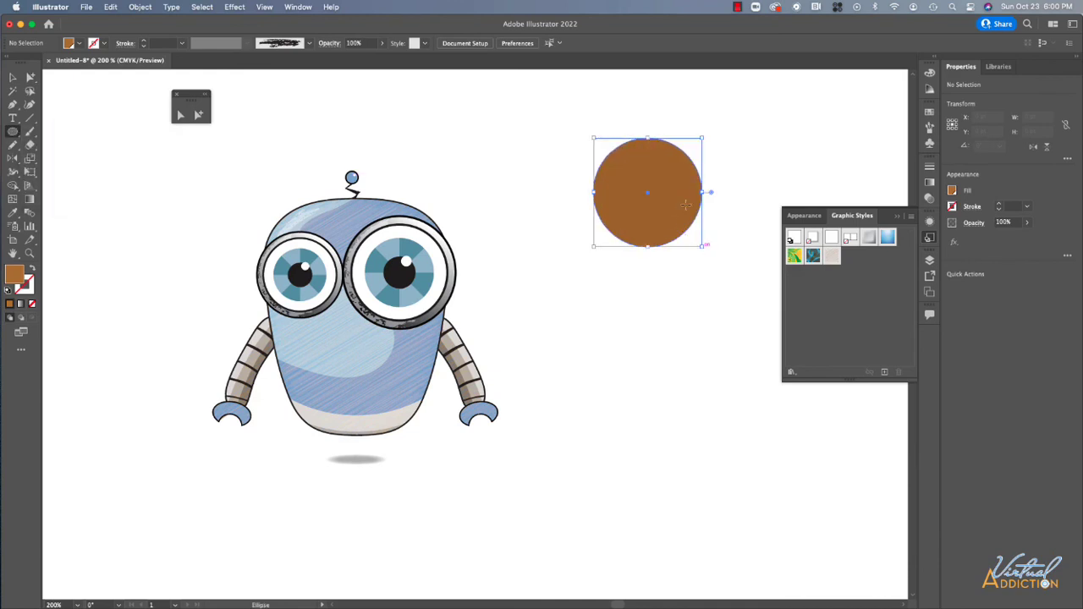
- Preview bloat and pucker amounts on the brown circle and apply the Pucker & Bloat effect at -140%
click(234, 7)
mouse_move(322, 126)
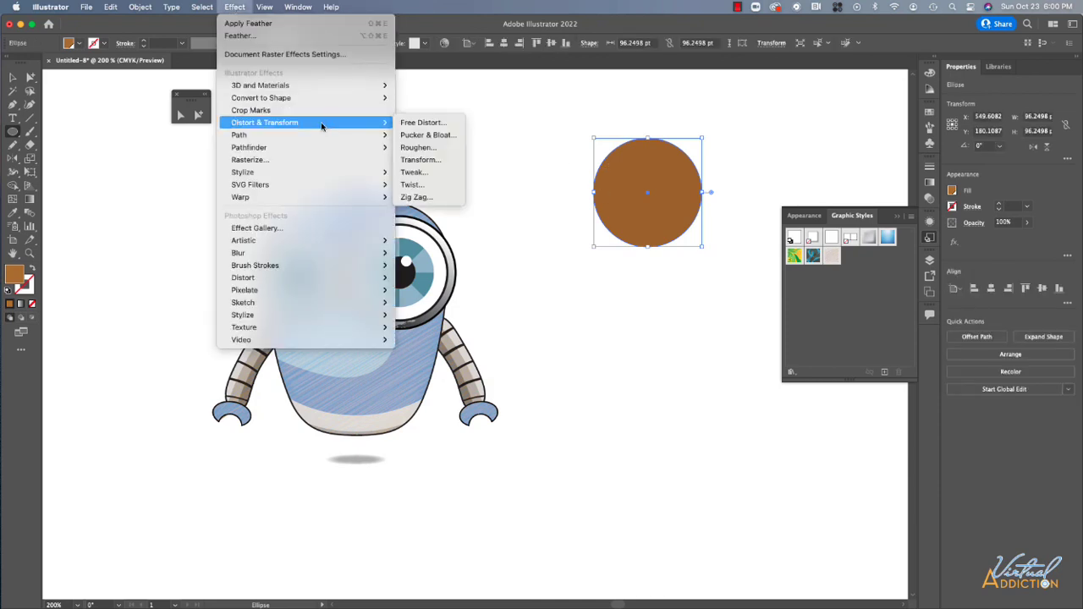
click(430, 135)
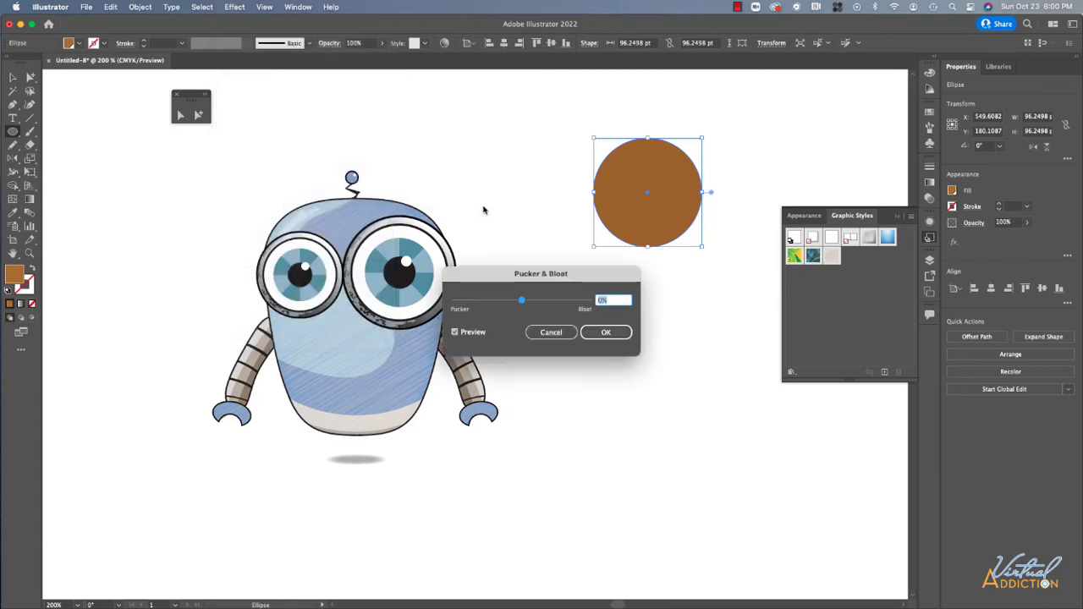
drag(521, 303, 572, 301)
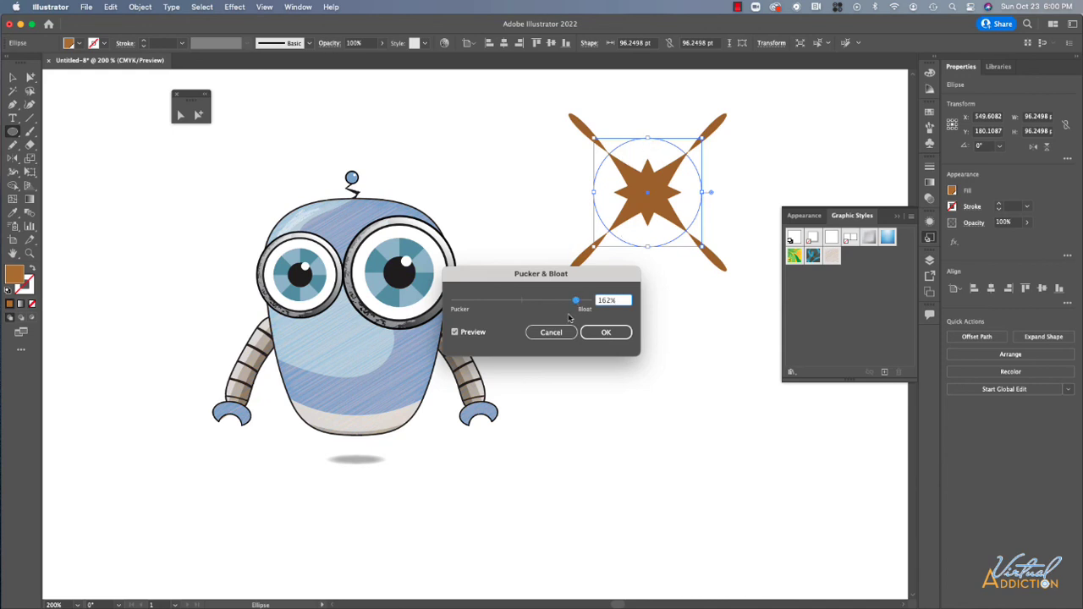
drag(576, 301, 475, 303)
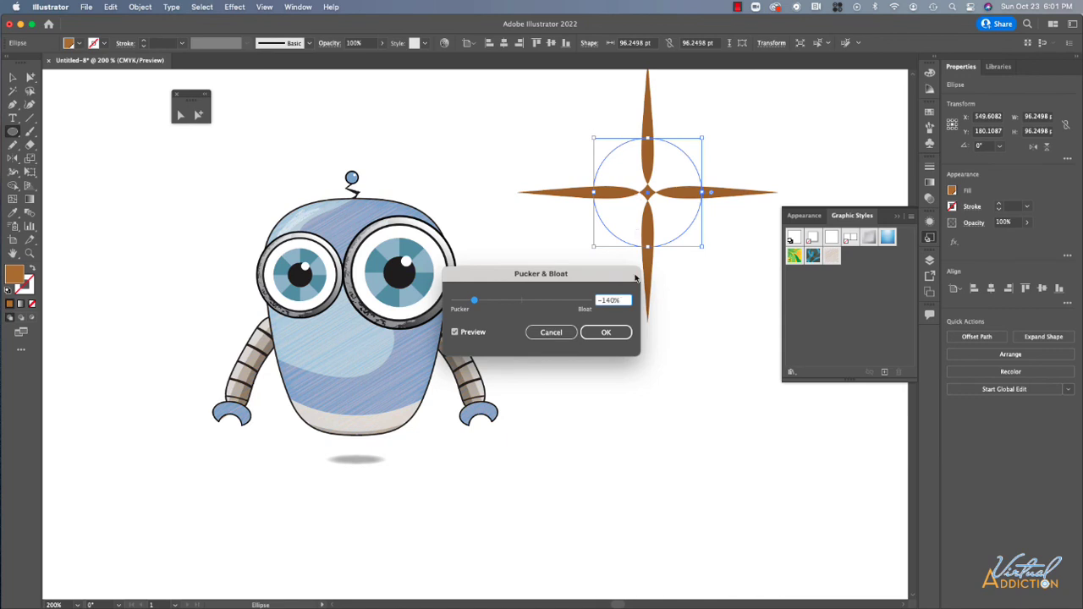
click(606, 333)
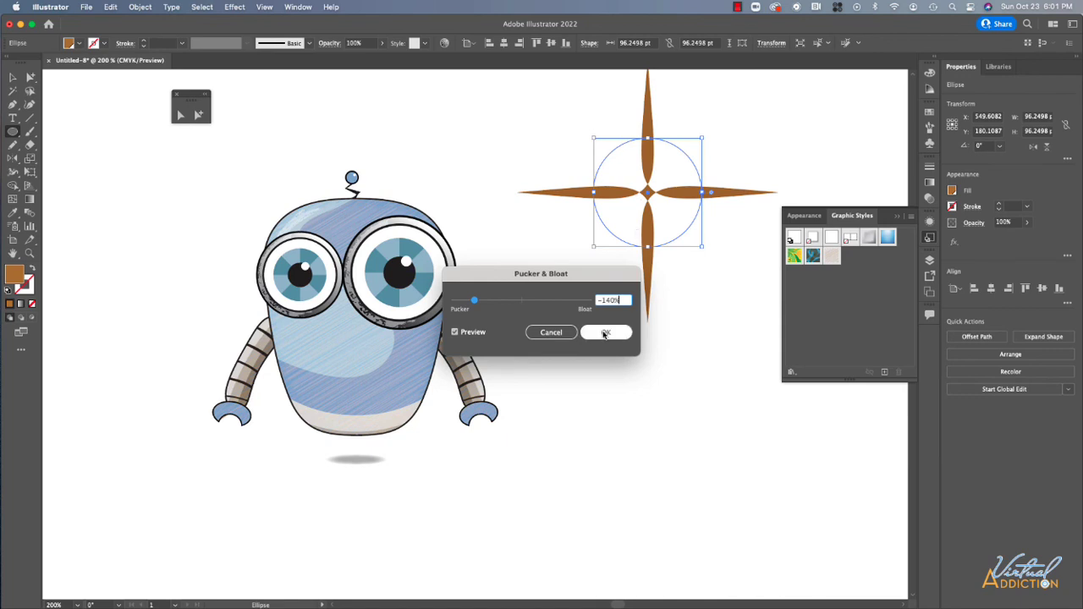
- Start a Twist effect on the puckered shape and preview it at 13° and 35°
click(236, 7)
mouse_move(256, 125)
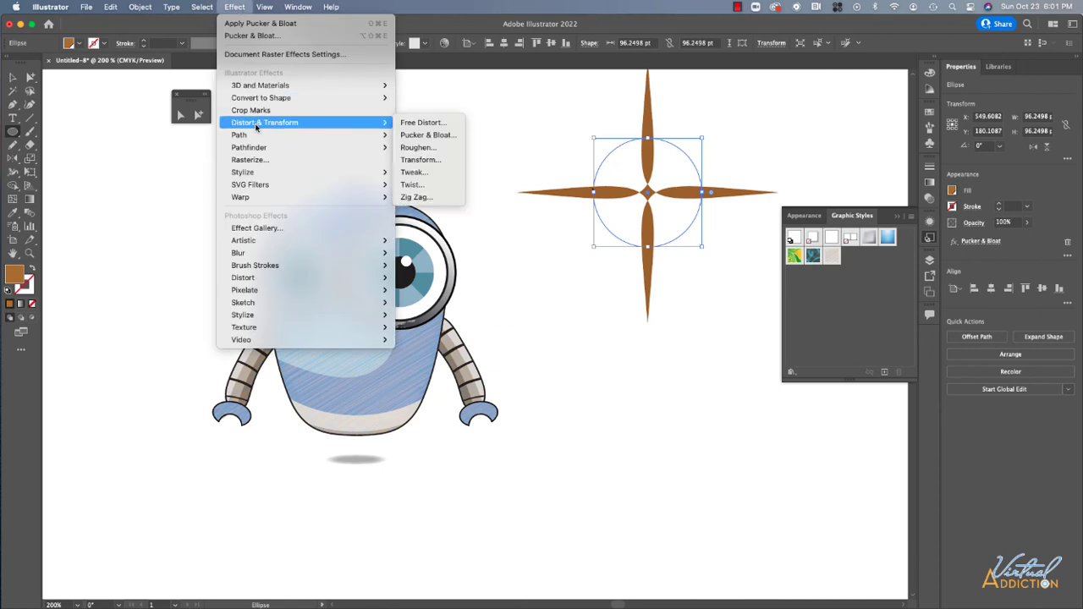
click(413, 186)
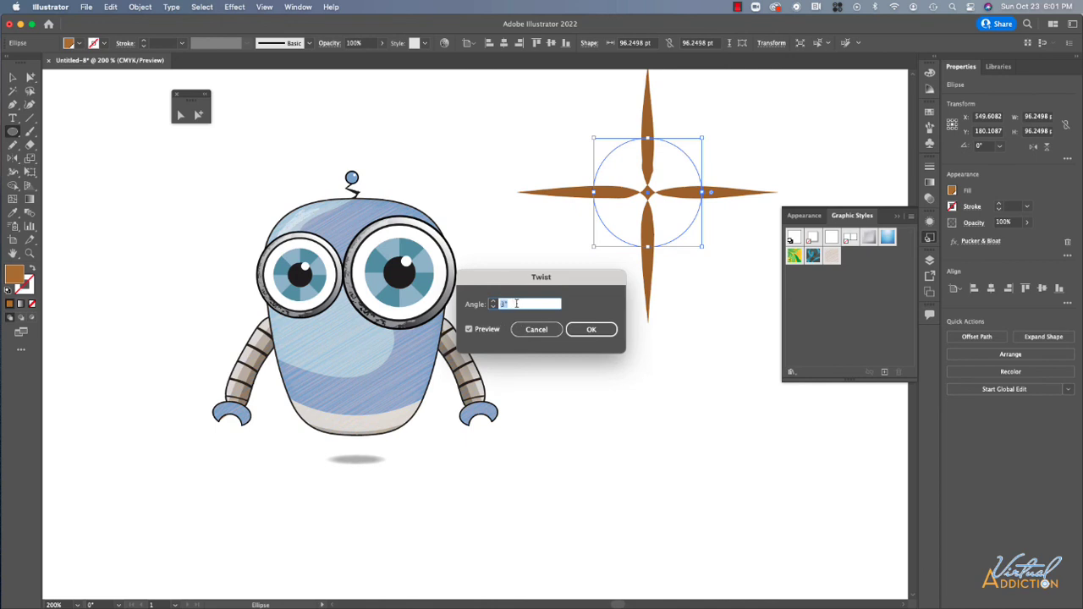
text(13)
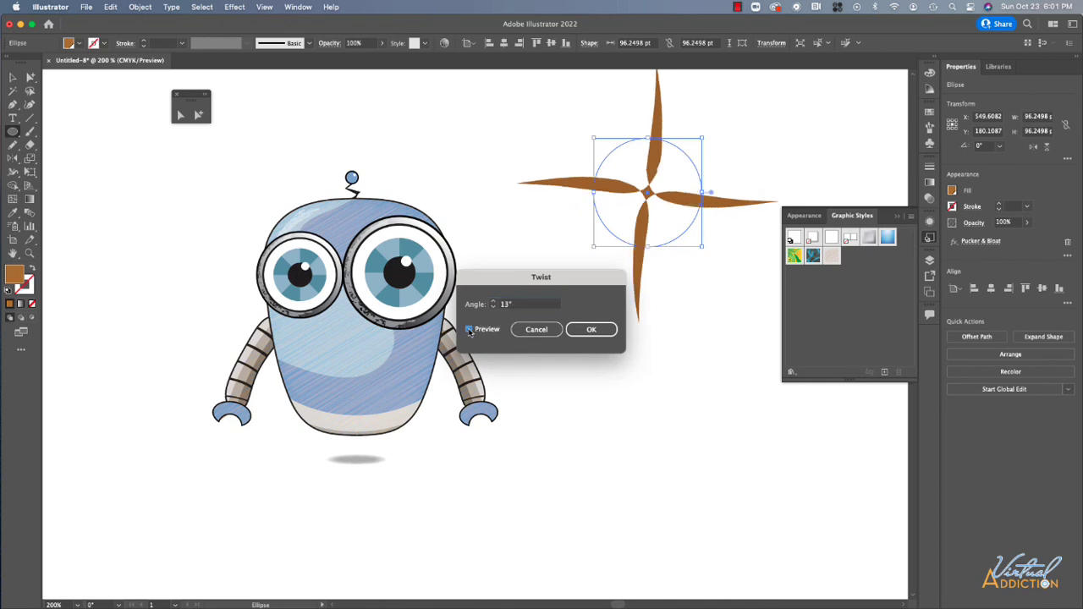
click(469, 329)
click(469, 329)
click(519, 307)
key(Up)
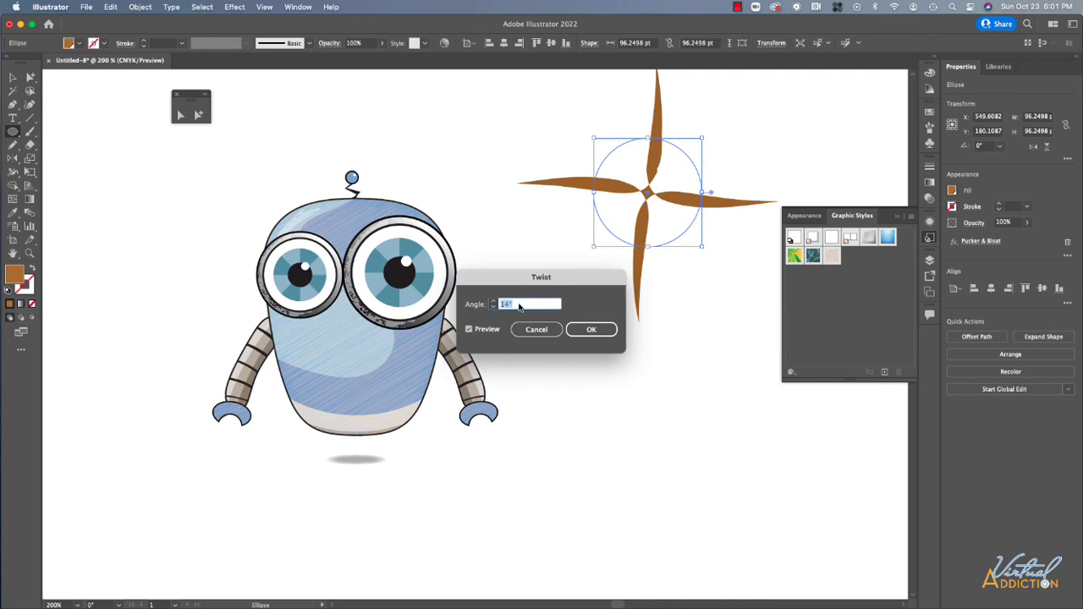
key(shift+Up)
key(Up)
click(468, 330)
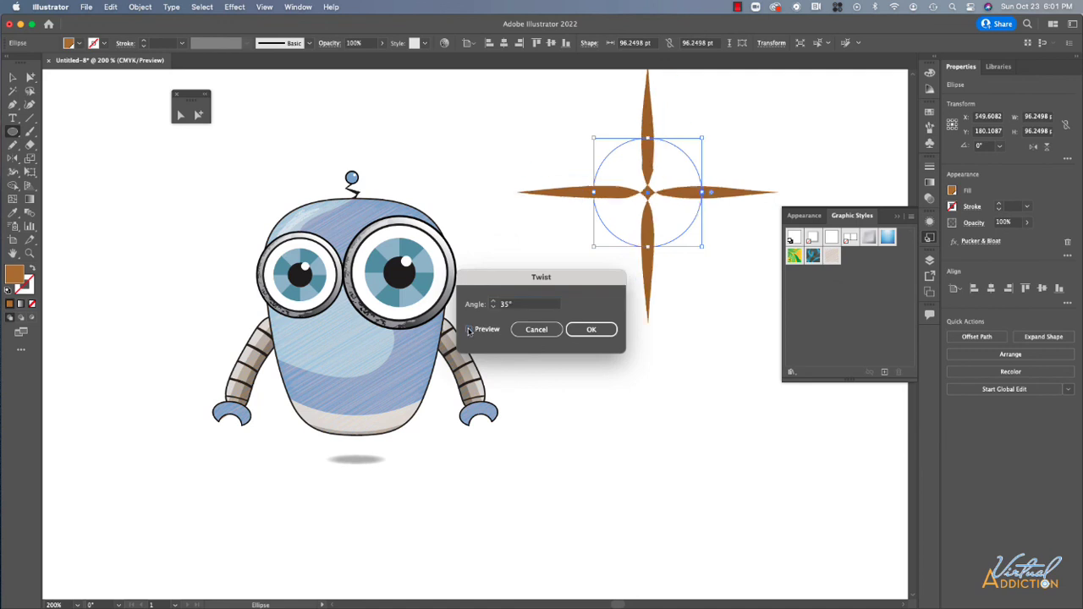
click(469, 330)
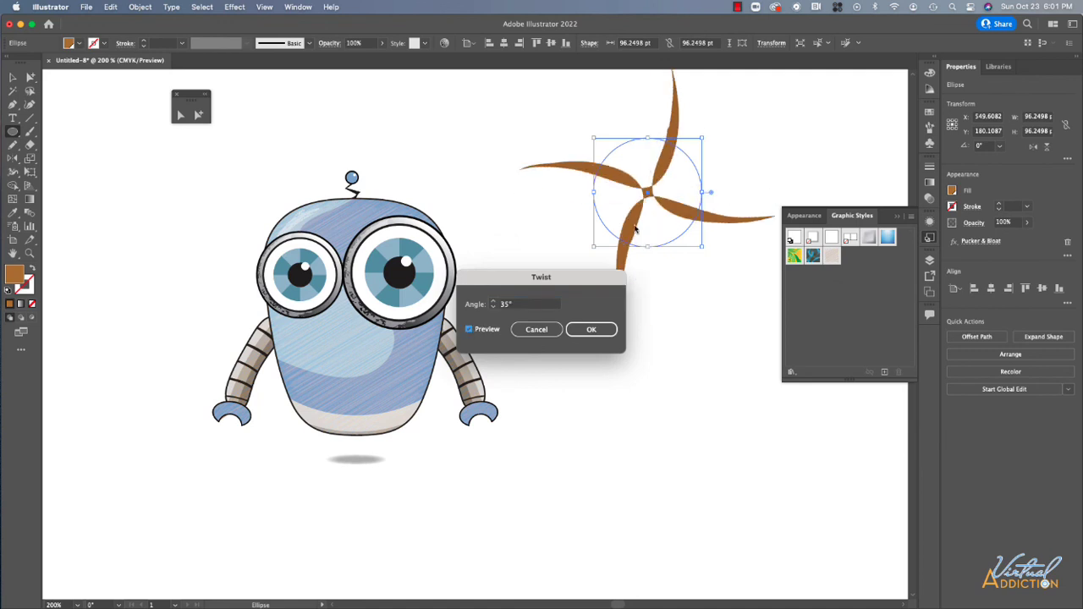
- Set the Twist angle to 90° and apply the effect to the brown shape
click(521, 307)
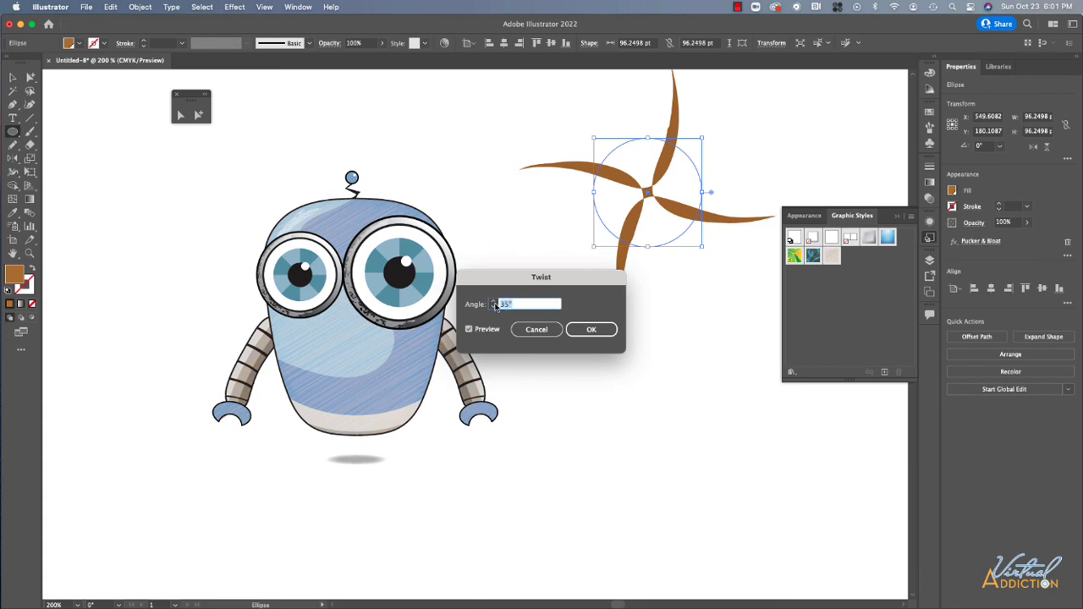
text(90)
click(469, 330)
click(469, 330)
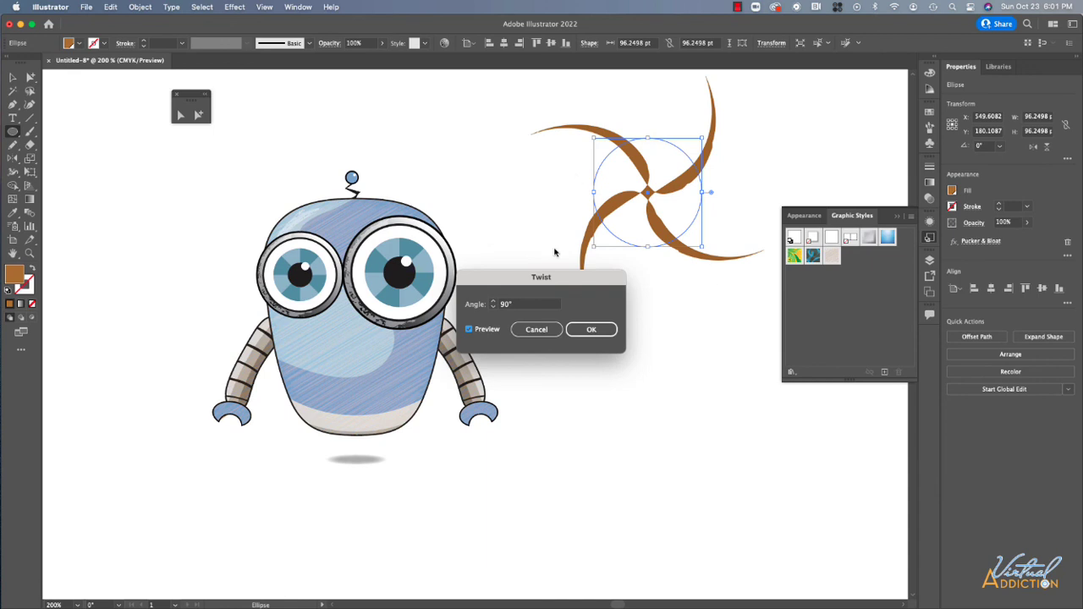
click(592, 329)
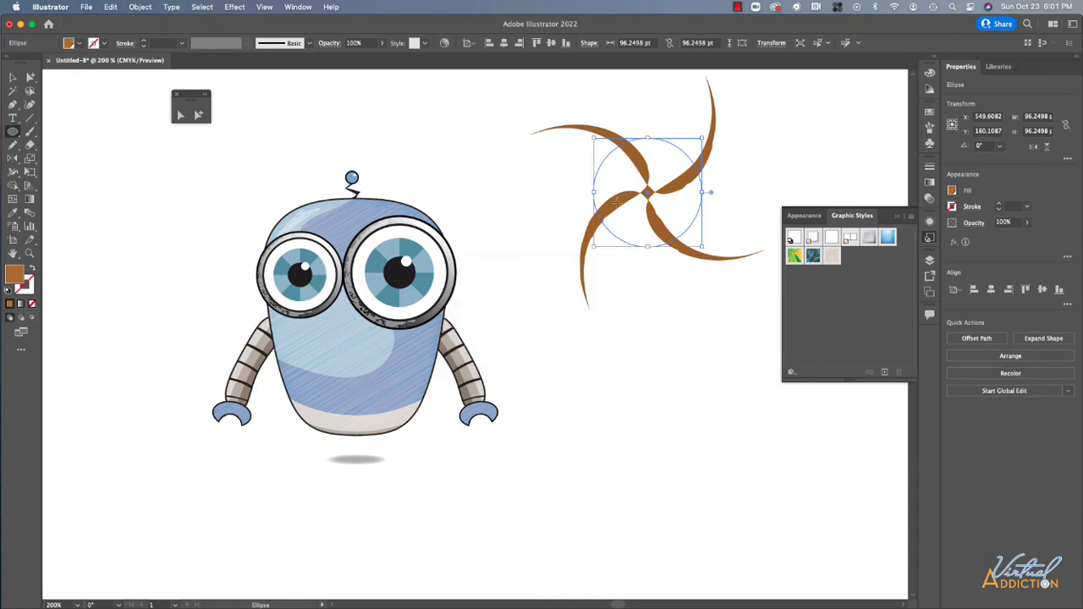
- Check the brown shape's applied effects by toggling the visibility of Twist and Pucker & Bloat off and on
click(930, 227)
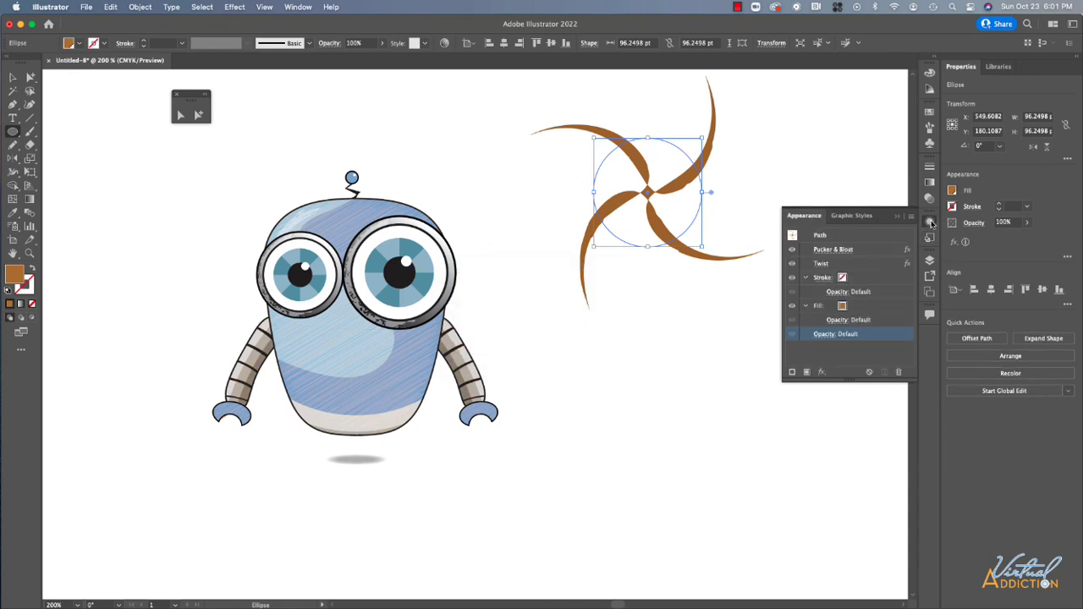
click(793, 265)
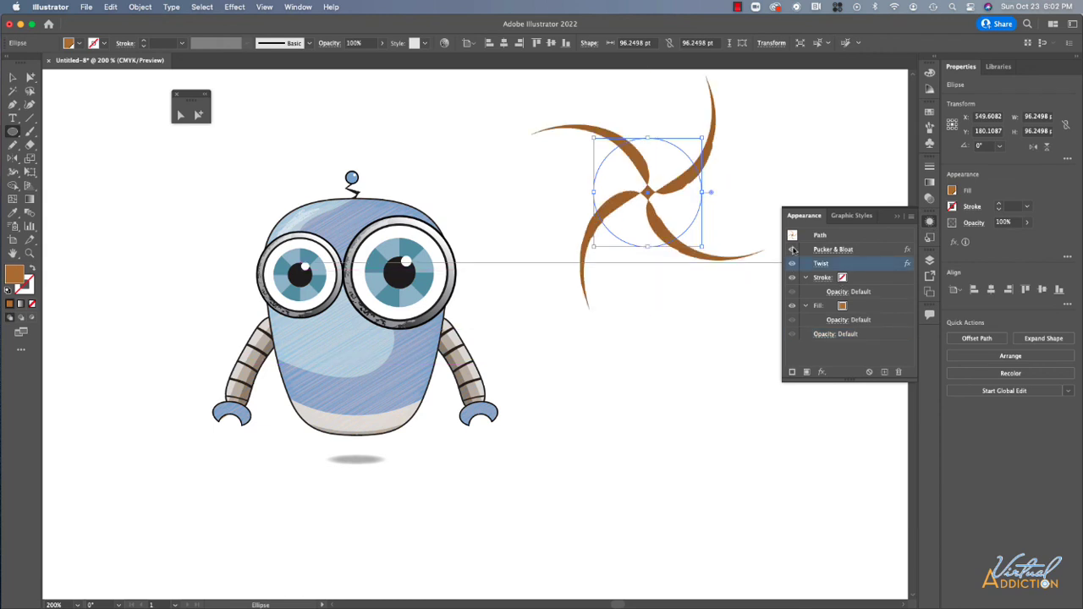
click(793, 252)
click(793, 251)
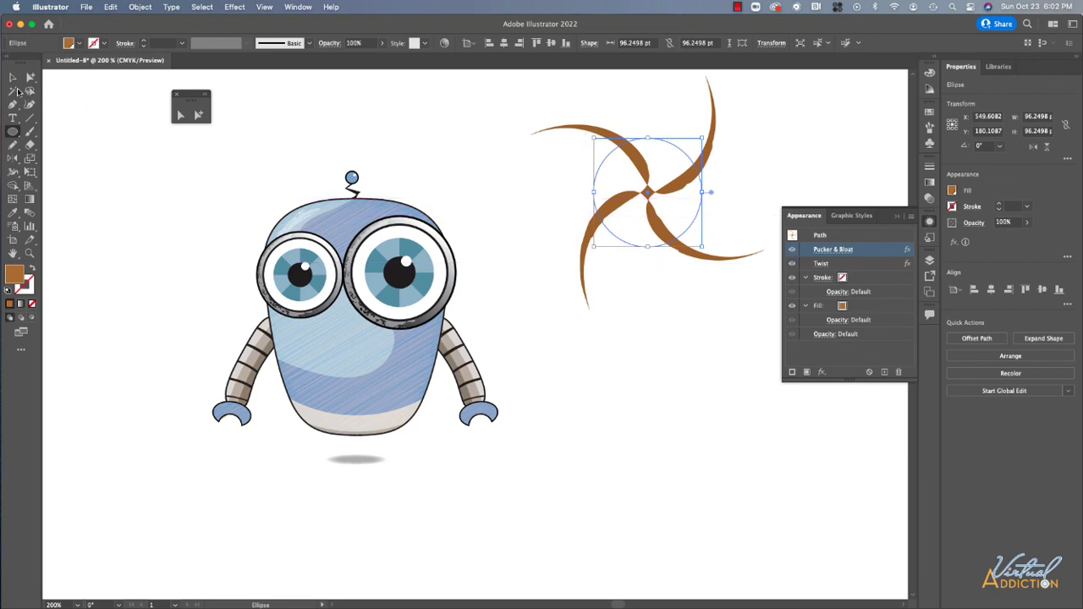
- Expand the appearance of the twisted brown shape to turn its live effects into actual paths
click(31, 77)
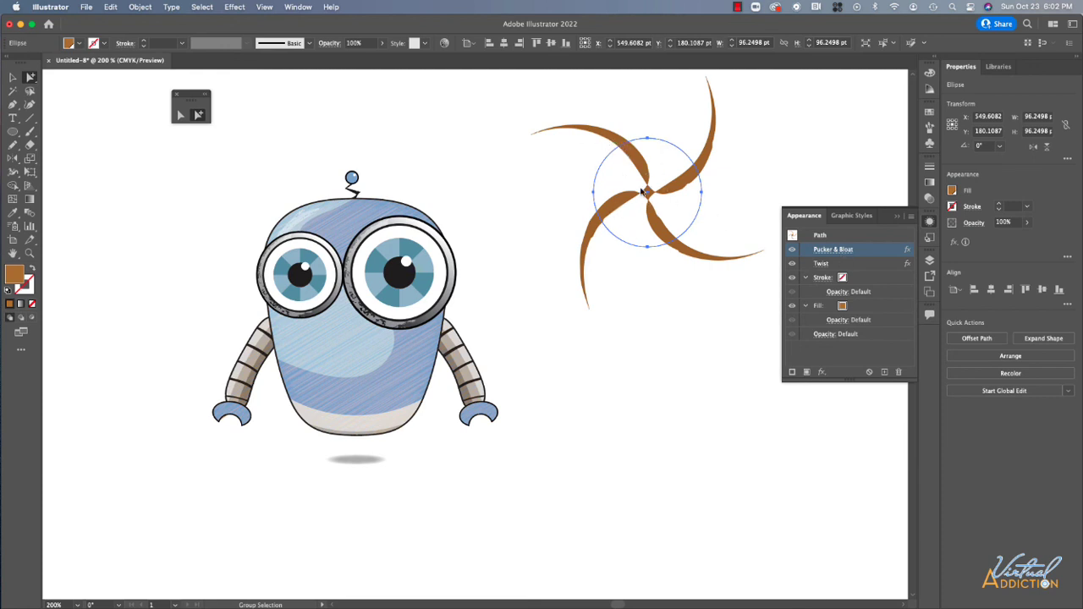
click(140, 8)
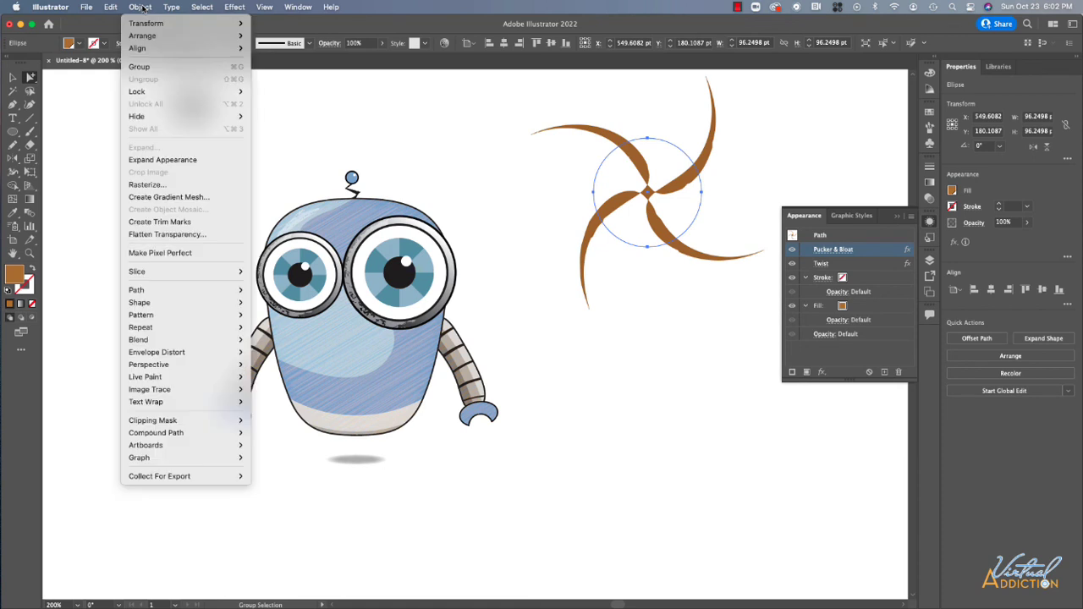
click(155, 161)
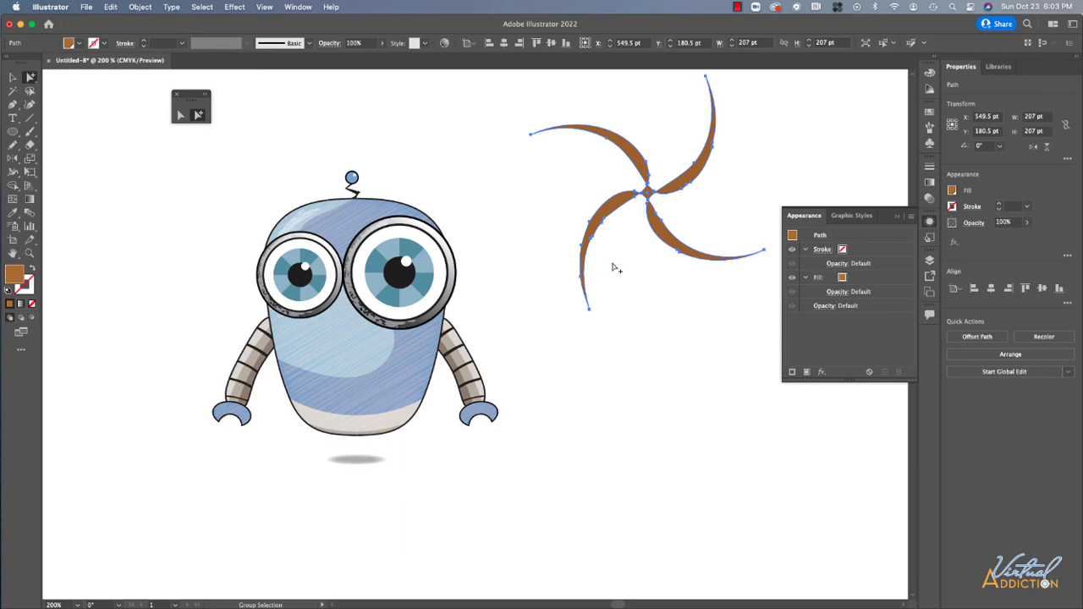
- Select the expanded brown pinwheel shape beside the robot and delete it from the canvas
click(587, 175)
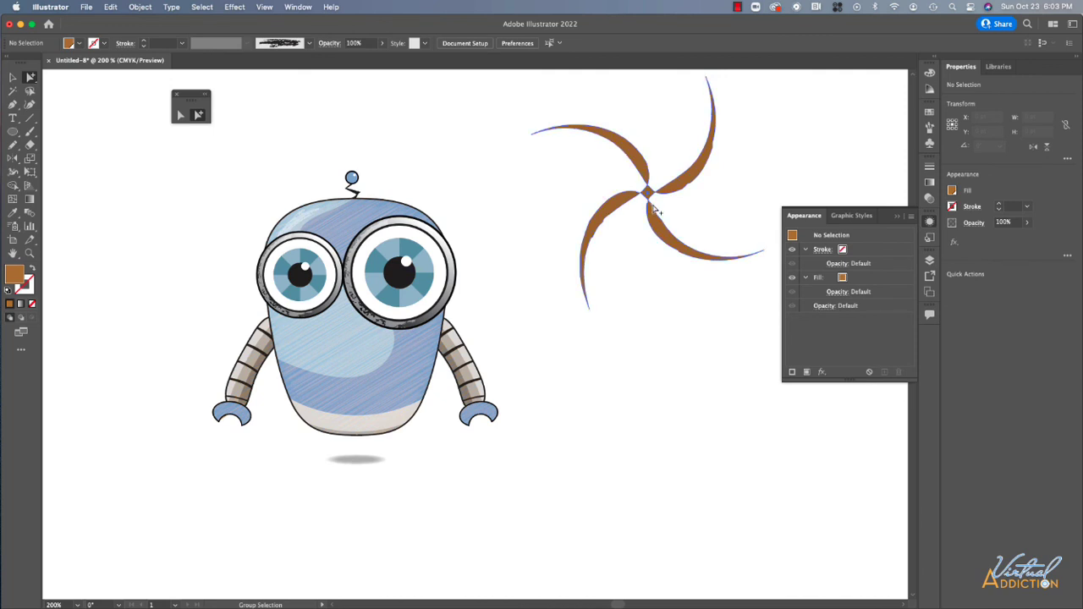
click(640, 199)
key(Delete)
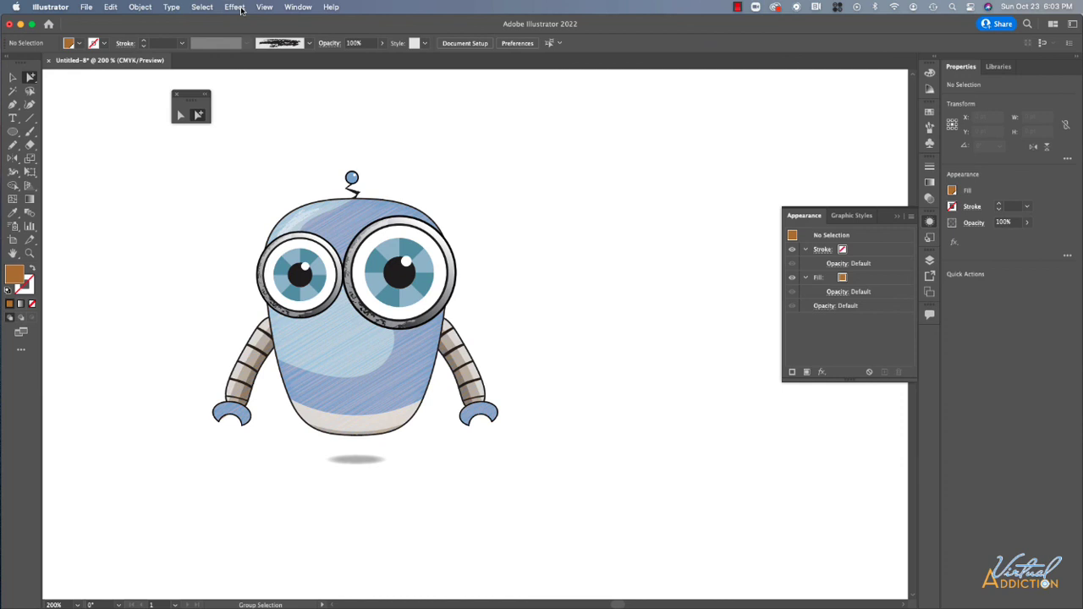
click(237, 7)
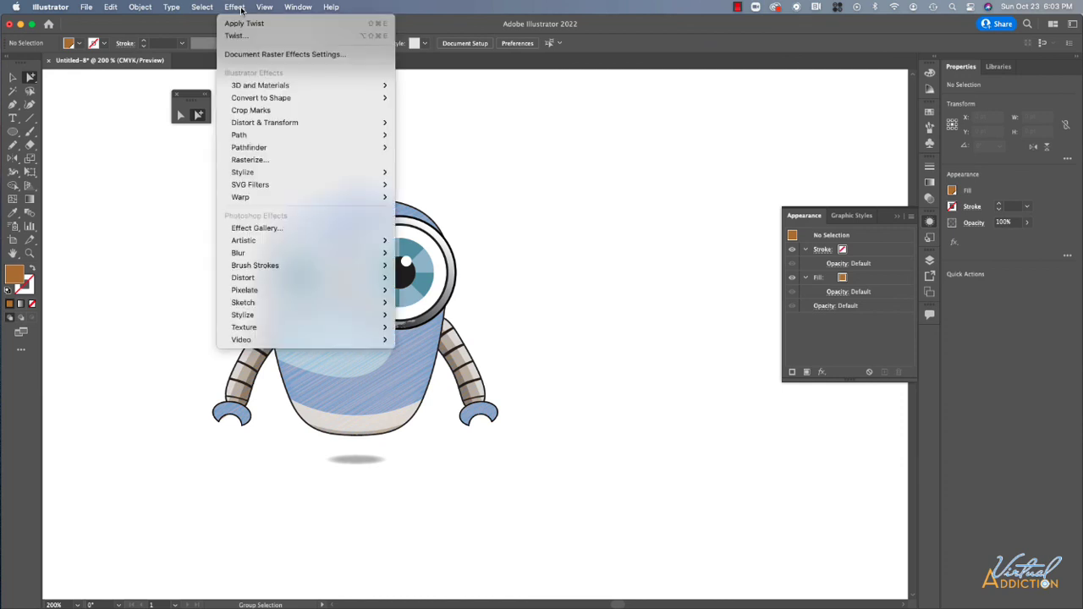
click(580, 152)
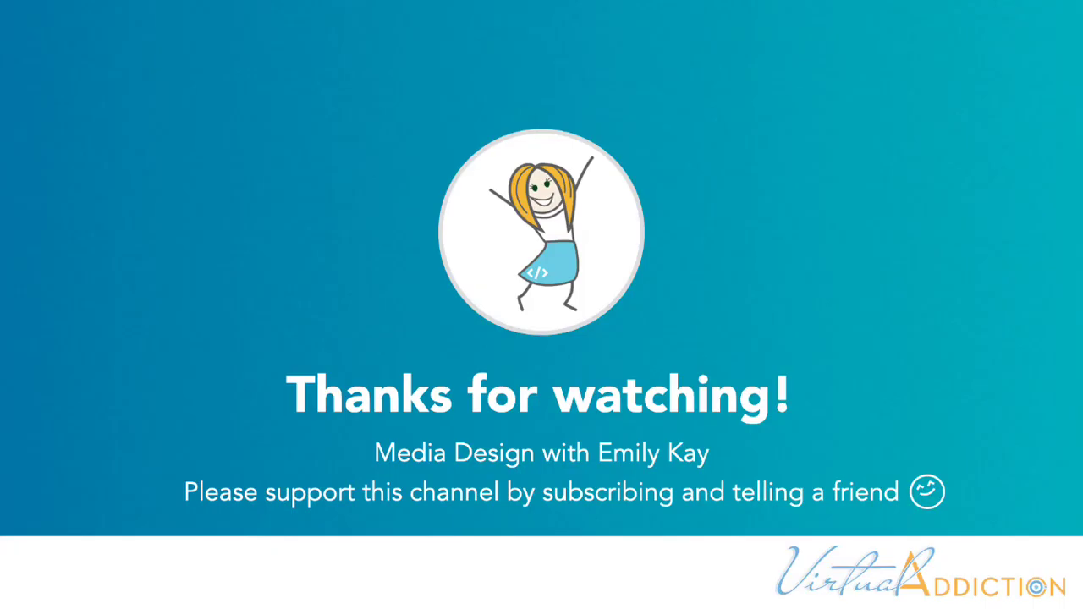